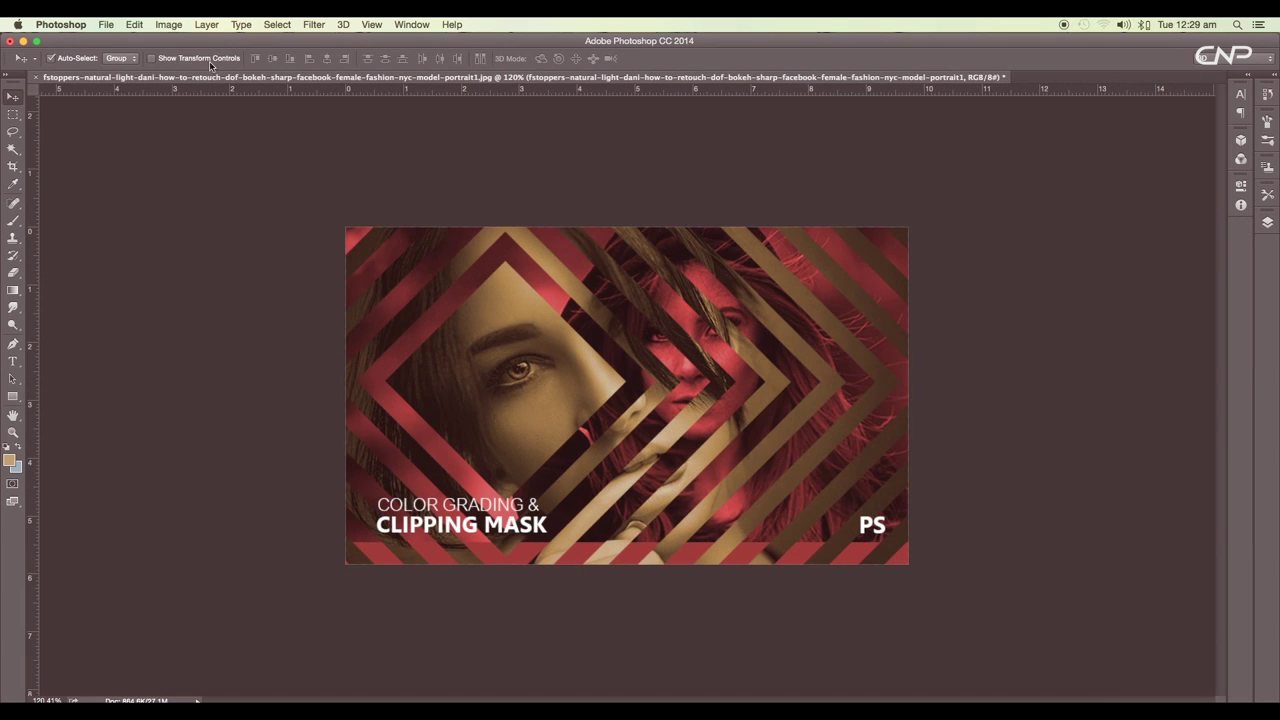
Create a new blank document 1200 pixels wide and 700 pixels high at 144 pixels/inch
{"action": "left_click", "coordinate": [108, 26]}
{"action": "left_click", "coordinate": [120, 48]}
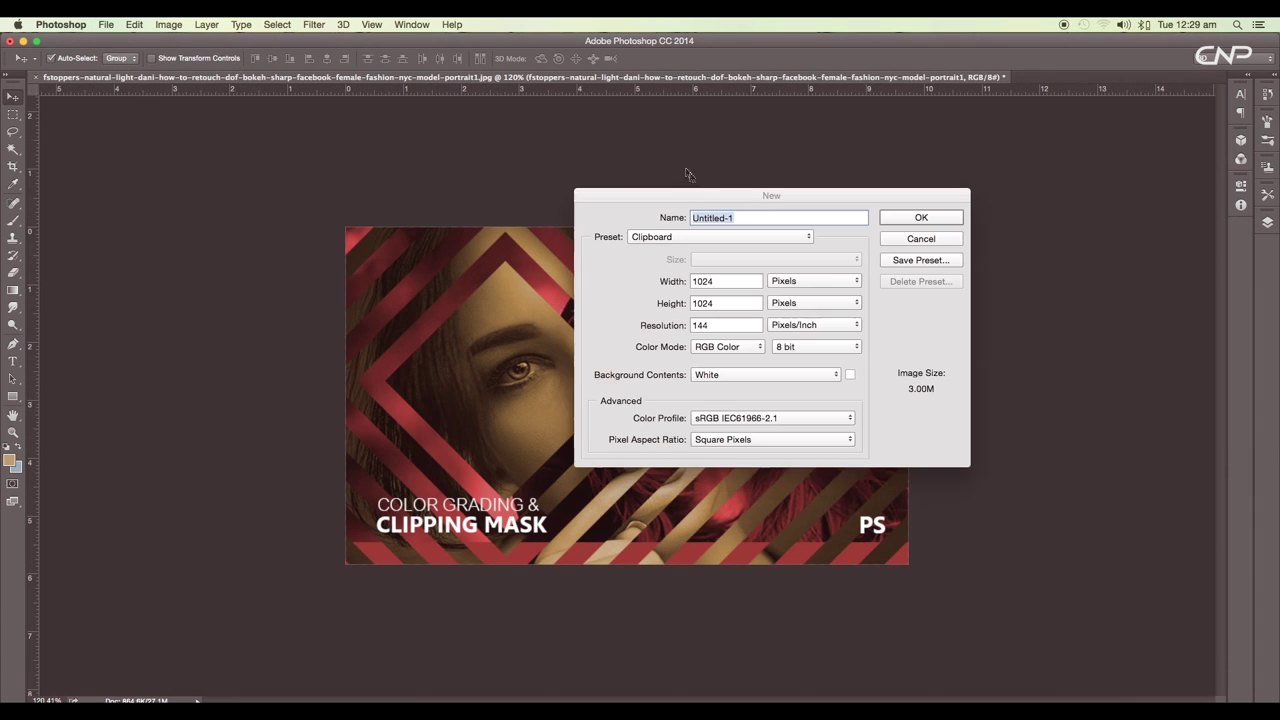
{"action": "double_click", "coordinate": [713, 281]}
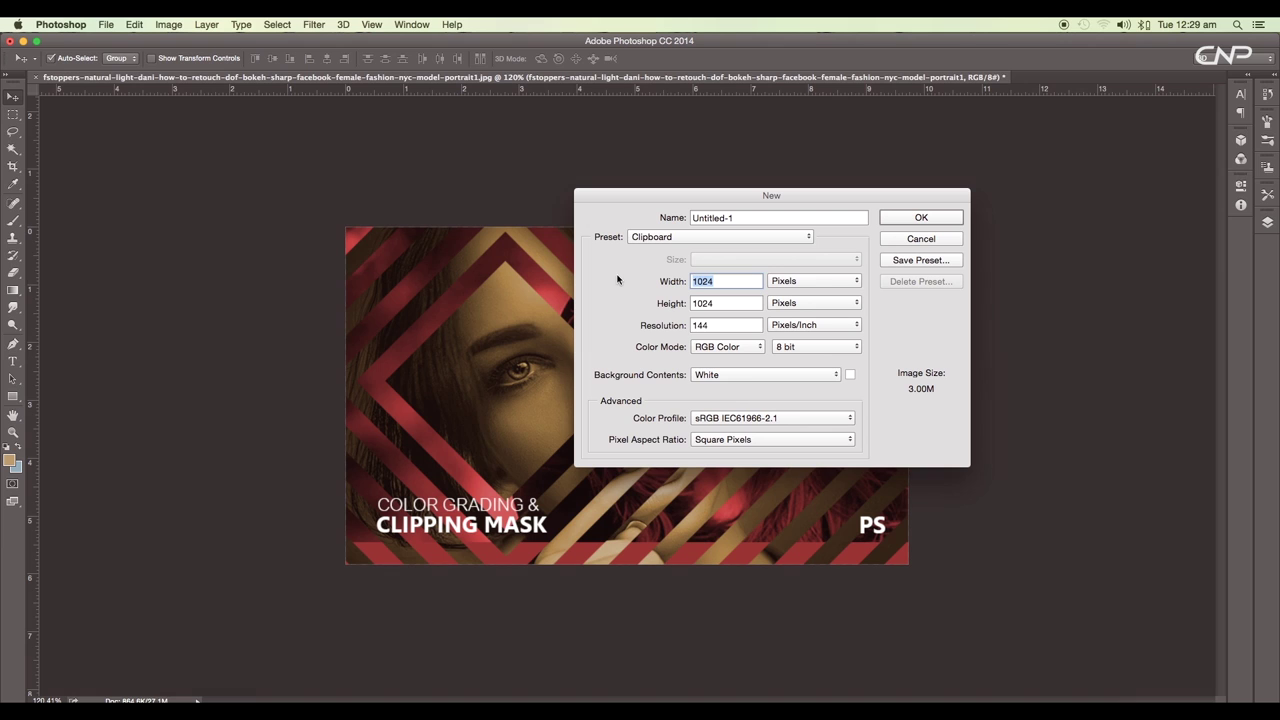
{"action": "type", "text": "2"}
{"action": "type", "text": "200"}
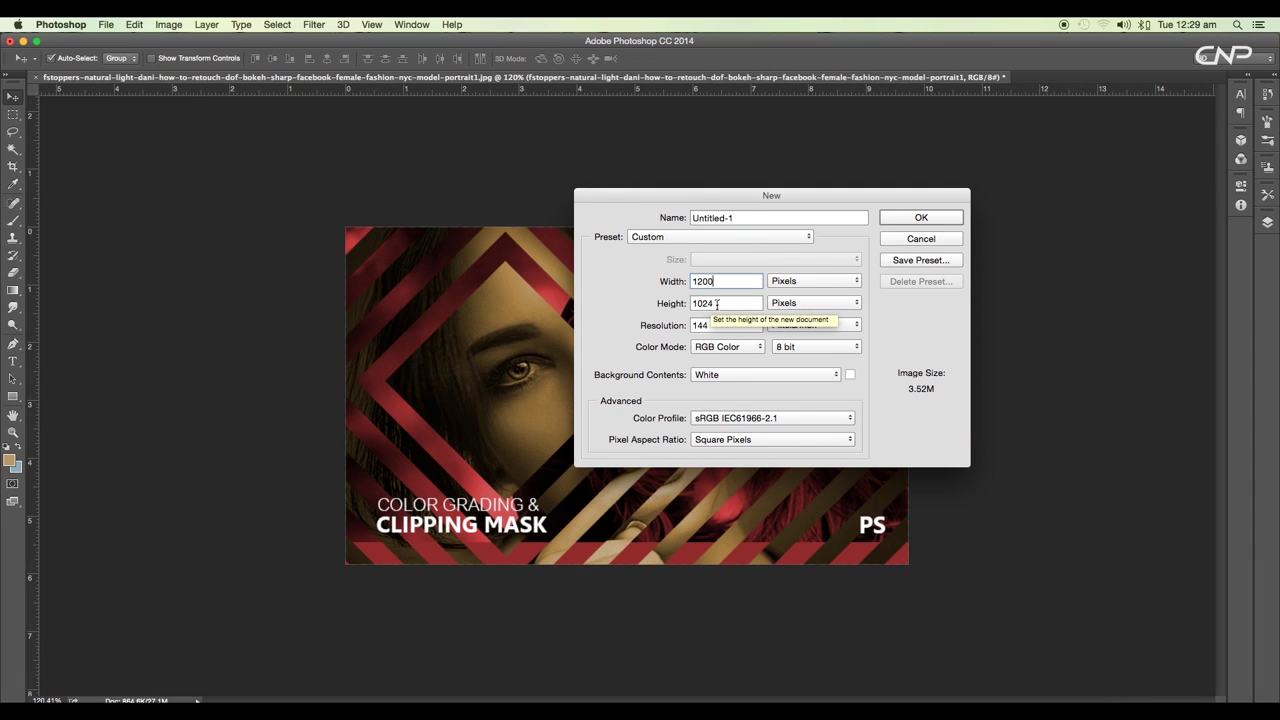
{"action": "key", "text": "Tab"}
{"action": "type", "text": "7"}
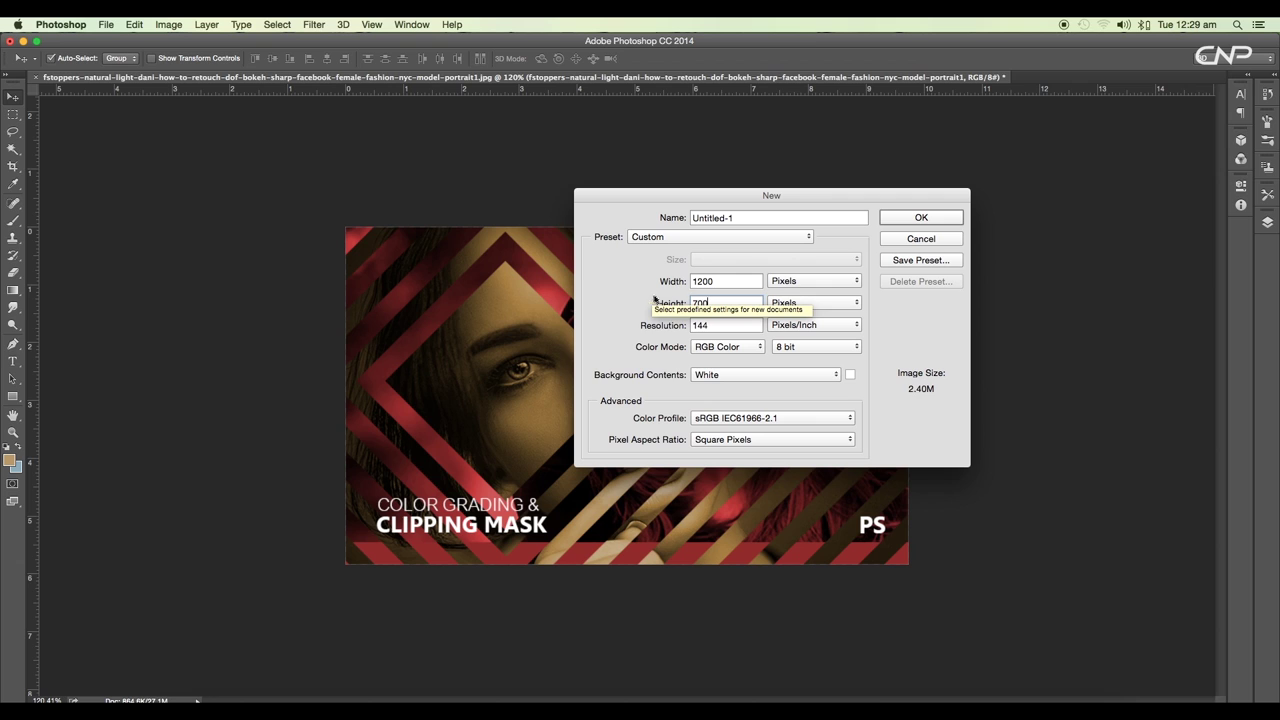
{"action": "type", "text": "00"}
{"action": "key", "text": "Tab"}
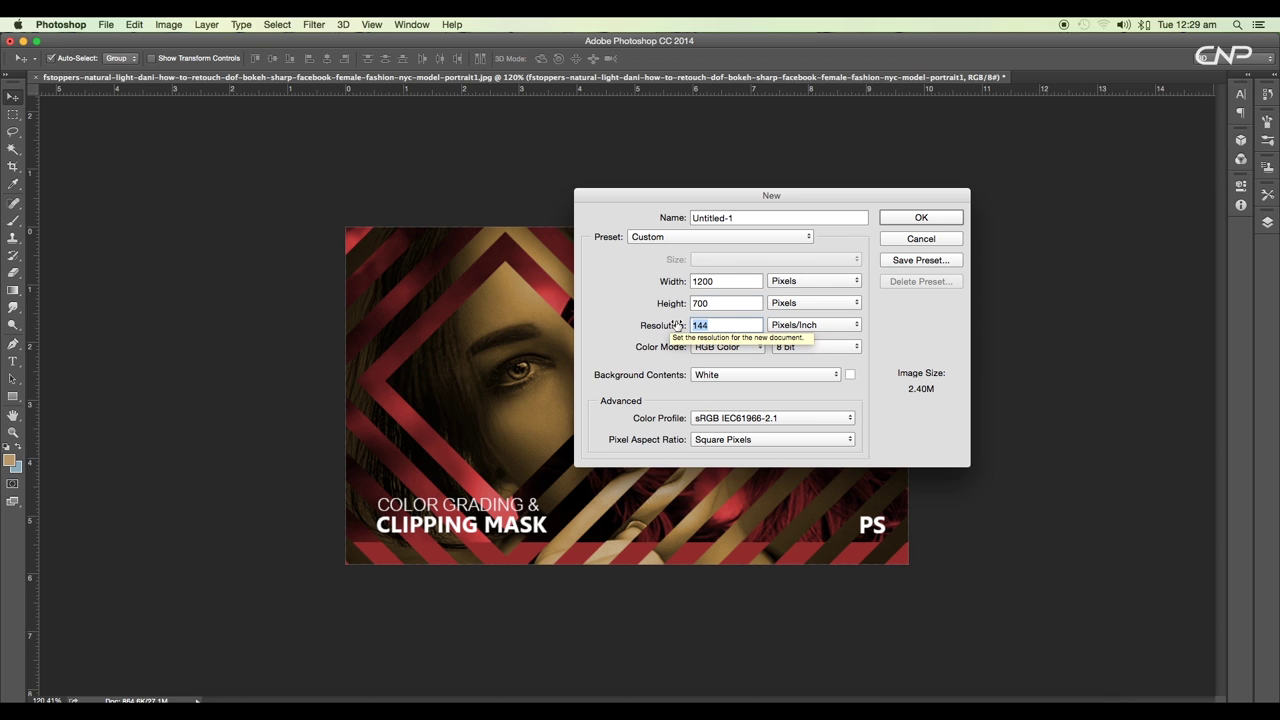
{"action": "left_click", "coordinate": [915, 218]}
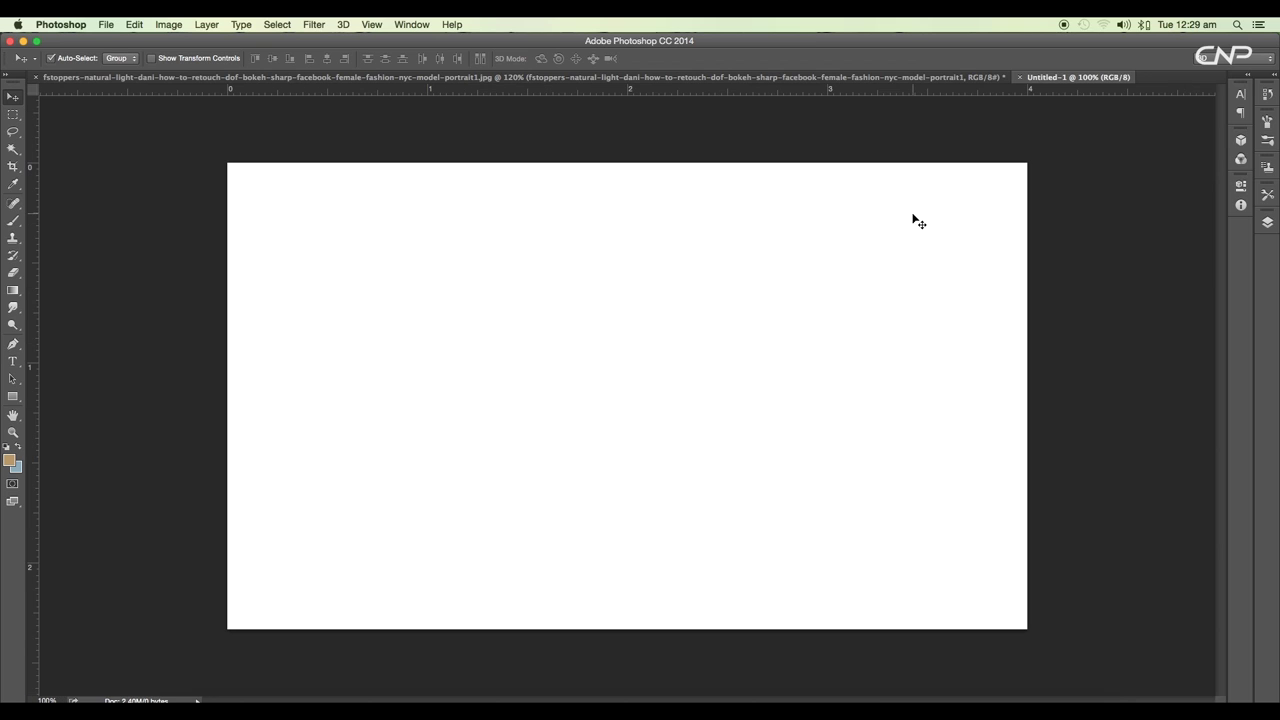
{"action": "key", "text": "super+0"}
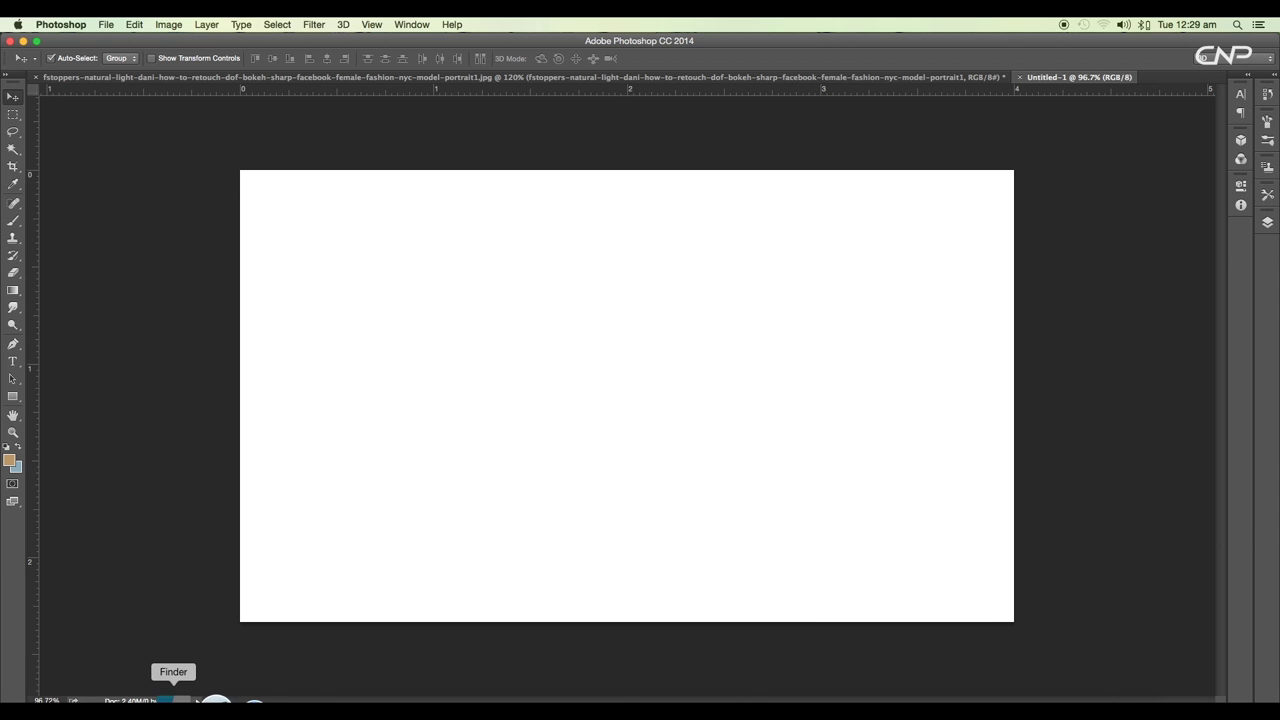
Place inna_cover.jpeg from the ref folder in Finder and scale it proportionally to about 47% so it covers the whole canvas
{"action": "left_click", "coordinate": [175, 700]}
{"action": "scroll", "coordinate": [1117, 592], "scroll_direction": "down", "scroll_amount": 2}
{"action": "scroll", "coordinate": [1117, 592], "scroll_direction": "up", "scroll_amount": 5}
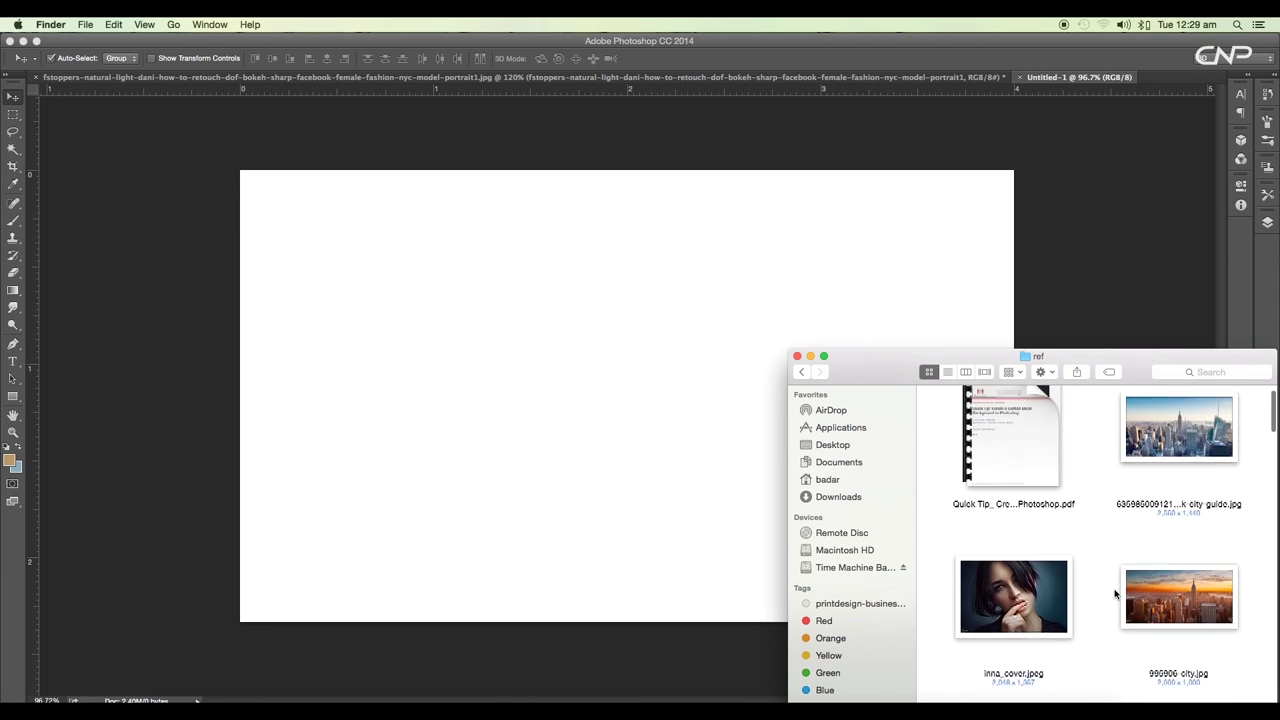
{"action": "left_click_drag", "start_coordinate": [1013, 615], "coordinate": [557, 380]}
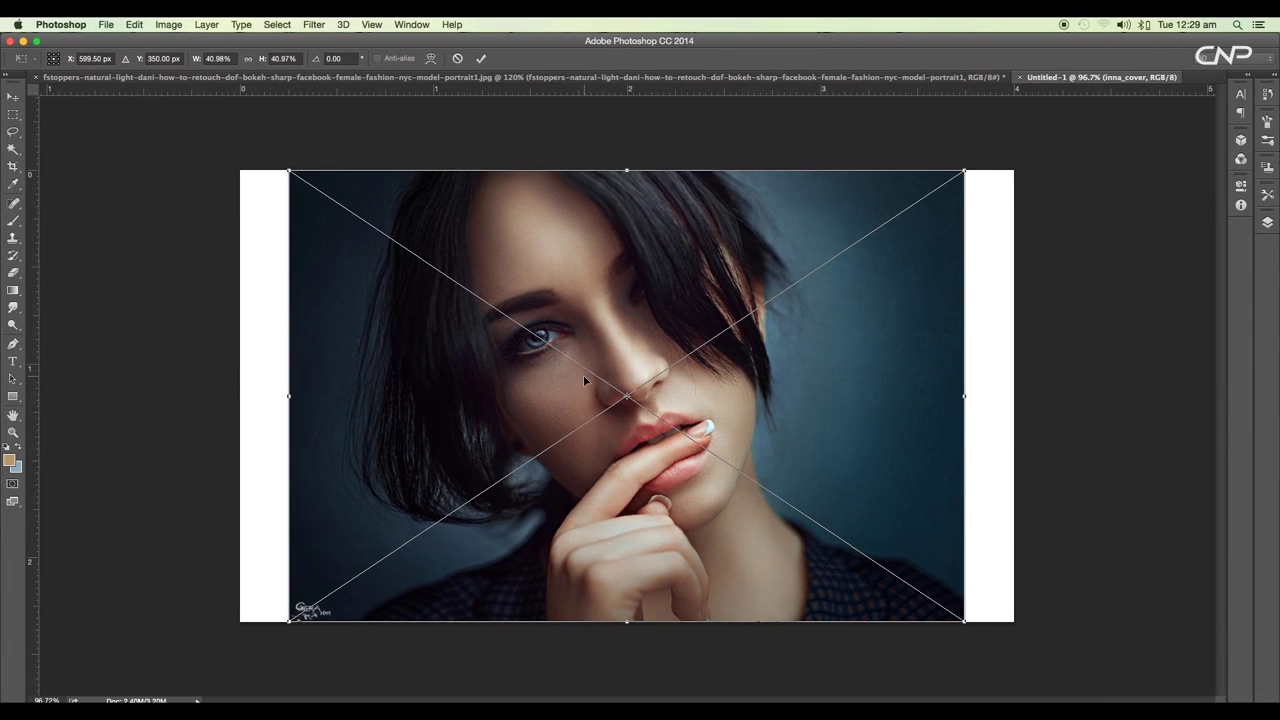
{"action": "left_click_drag", "start_coordinate": [964, 622], "coordinate": [1018, 645]}
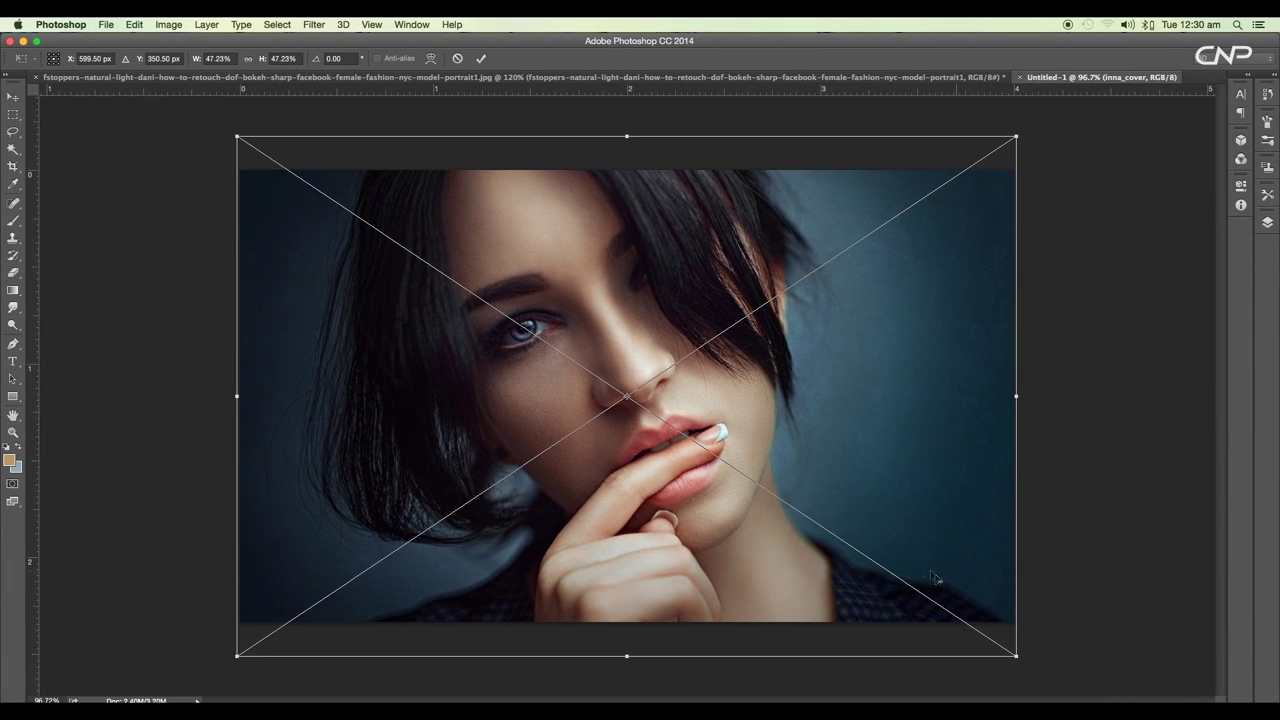
{"action": "key", "text": "super+minus"}
{"action": "key", "text": "Return"}
Add a Hue/Saturation adjustment above inna_cover with Colorize on, hue about 39 and slightly raised saturation for a golden tint
{"action": "key", "text": "F7"}
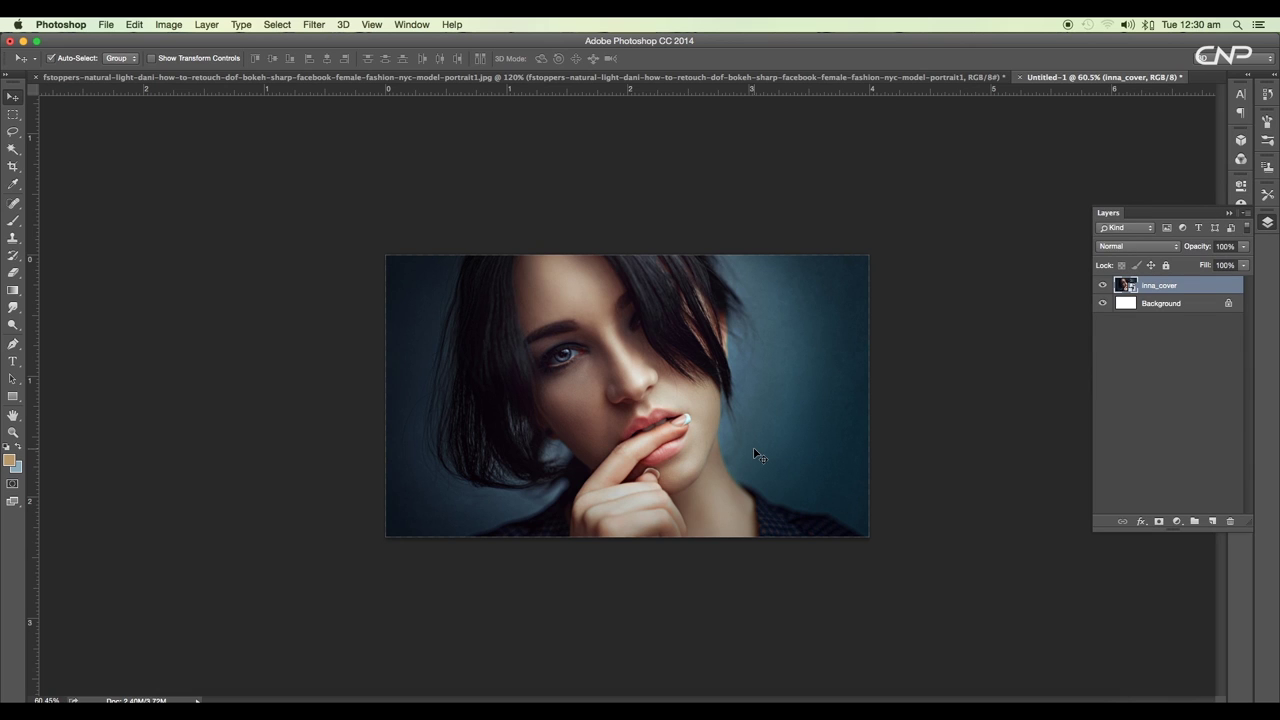
{"action": "left_click", "coordinate": [1177, 521]}
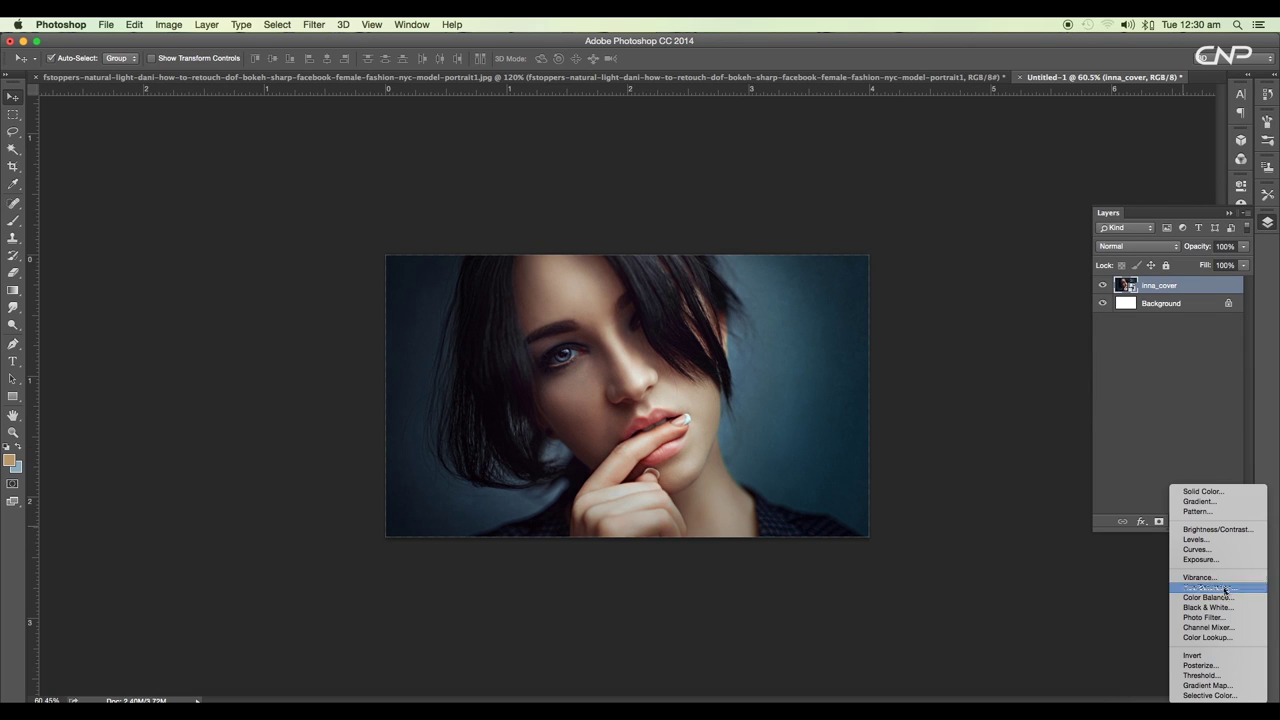
{"action": "left_click", "coordinate": [1222, 588]}
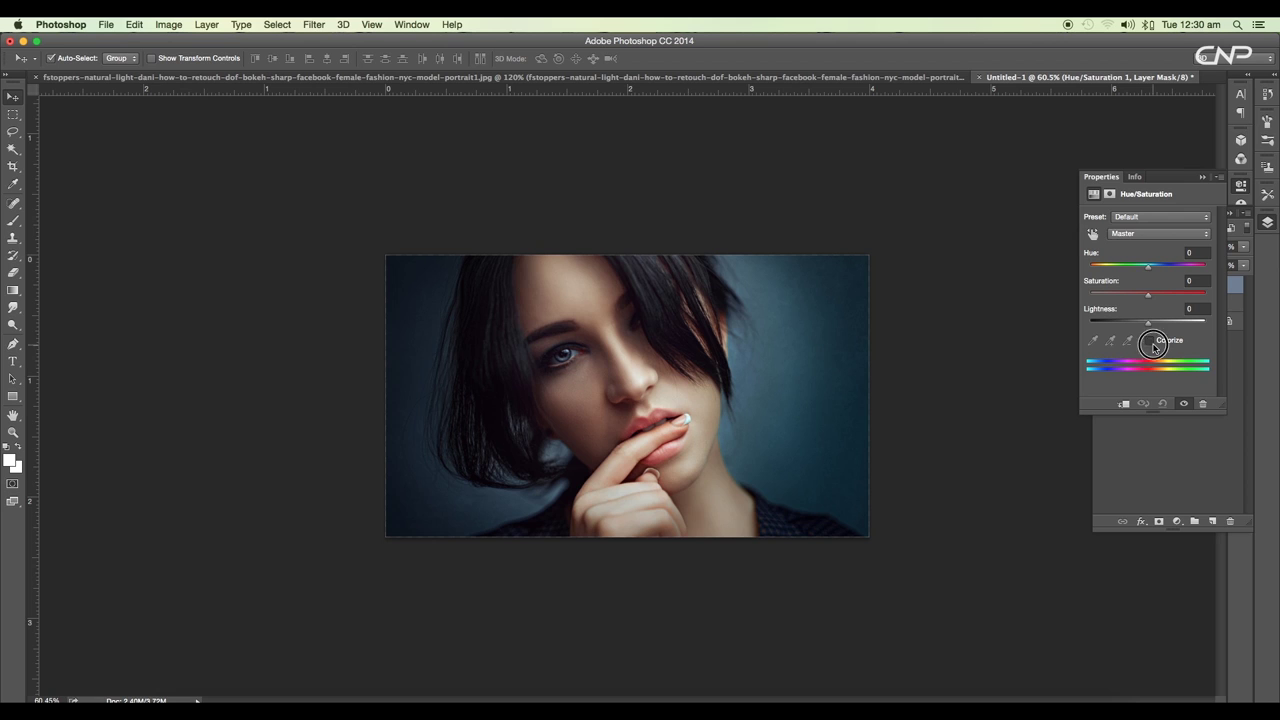
{"action": "left_click", "coordinate": [1151, 341]}
{"action": "left_click_drag", "start_coordinate": [1124, 300], "coordinate": [1103, 270]}
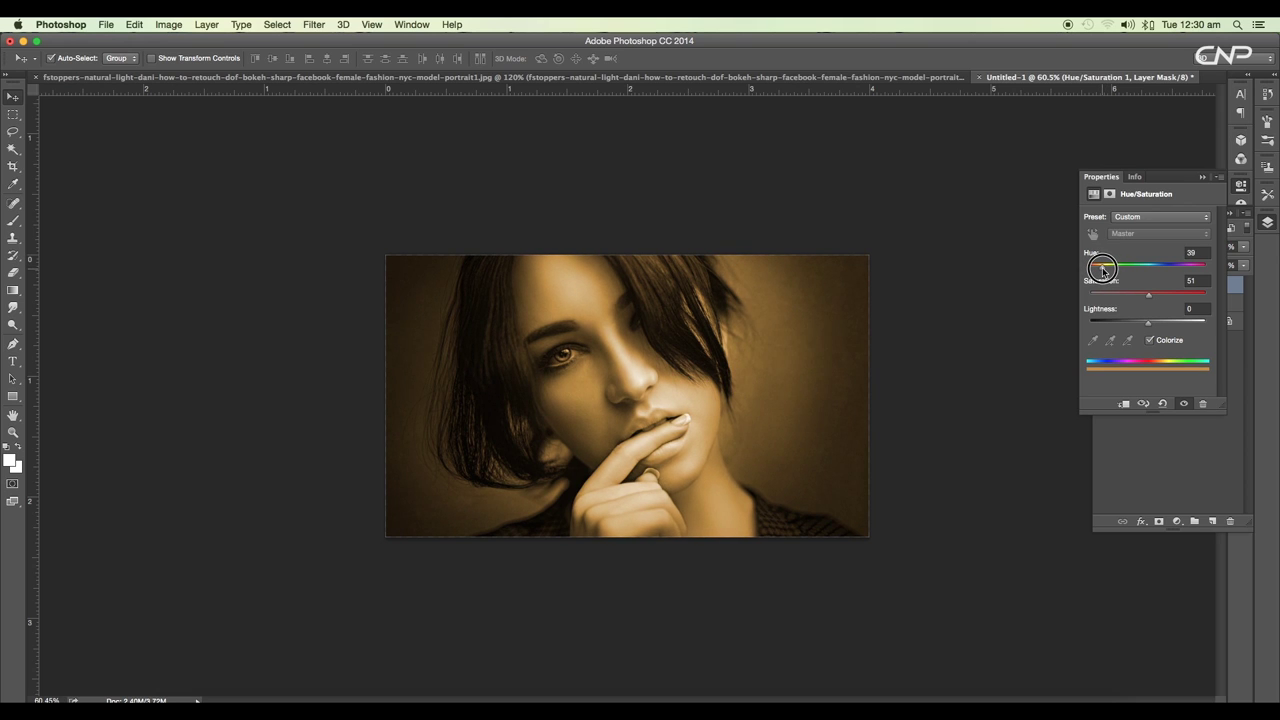
{"action": "left_click_drag", "start_coordinate": [1148, 296], "coordinate": [1155, 300]}
{"action": "left_click", "coordinate": [900, 367]}
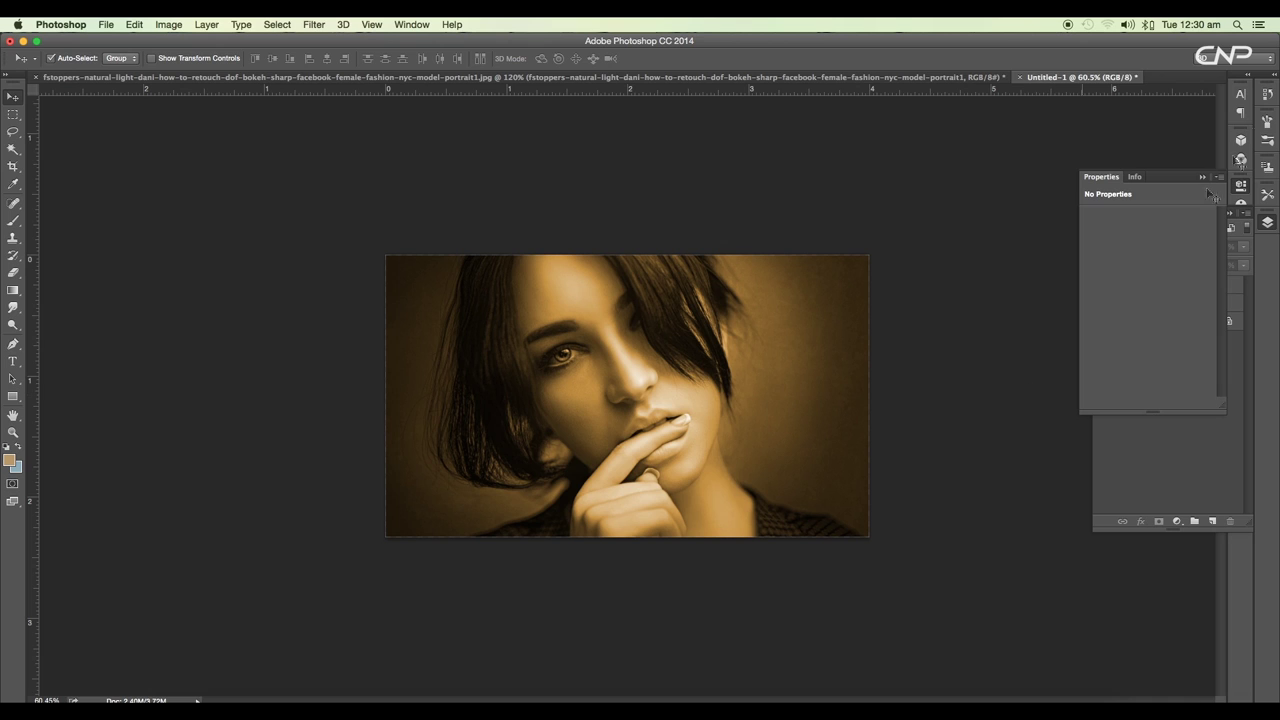
{"action": "left_click", "coordinate": [1203, 175]}
Add a Brightness/Contrast adjustment above Hue/Saturation 1 with brightness 18 and contrast -13
{"action": "left_click", "coordinate": [1157, 287]}
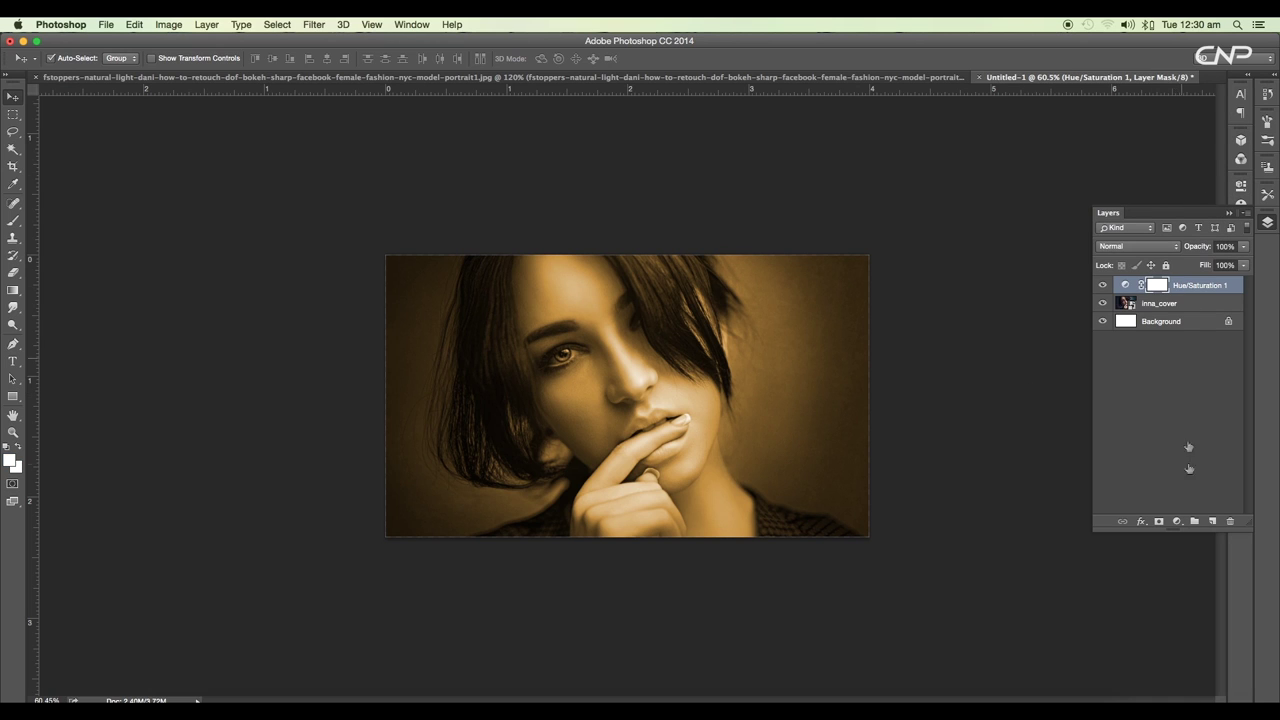
{"action": "left_click", "coordinate": [1177, 521]}
{"action": "left_click", "coordinate": [1201, 572]}
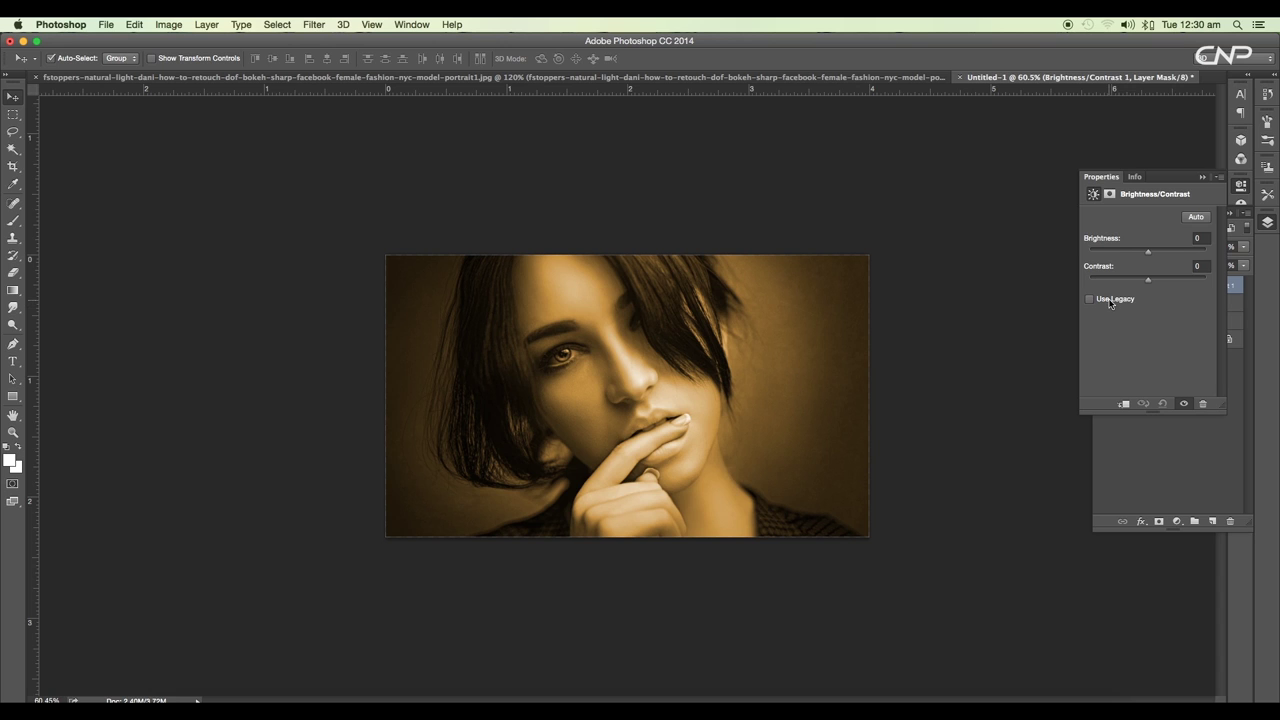
{"action": "mouse_move", "coordinate": [1147, 251]}
{"action": "left_mouse_down"}
{"action": "mouse_move", "coordinate": [1161, 251]}
{"action": "mouse_move", "coordinate": [1143, 284]}
{"action": "mouse_move", "coordinate": [1155, 252]}
{"action": "left_mouse_up"}
{"action": "left_click", "coordinate": [1139, 285]}
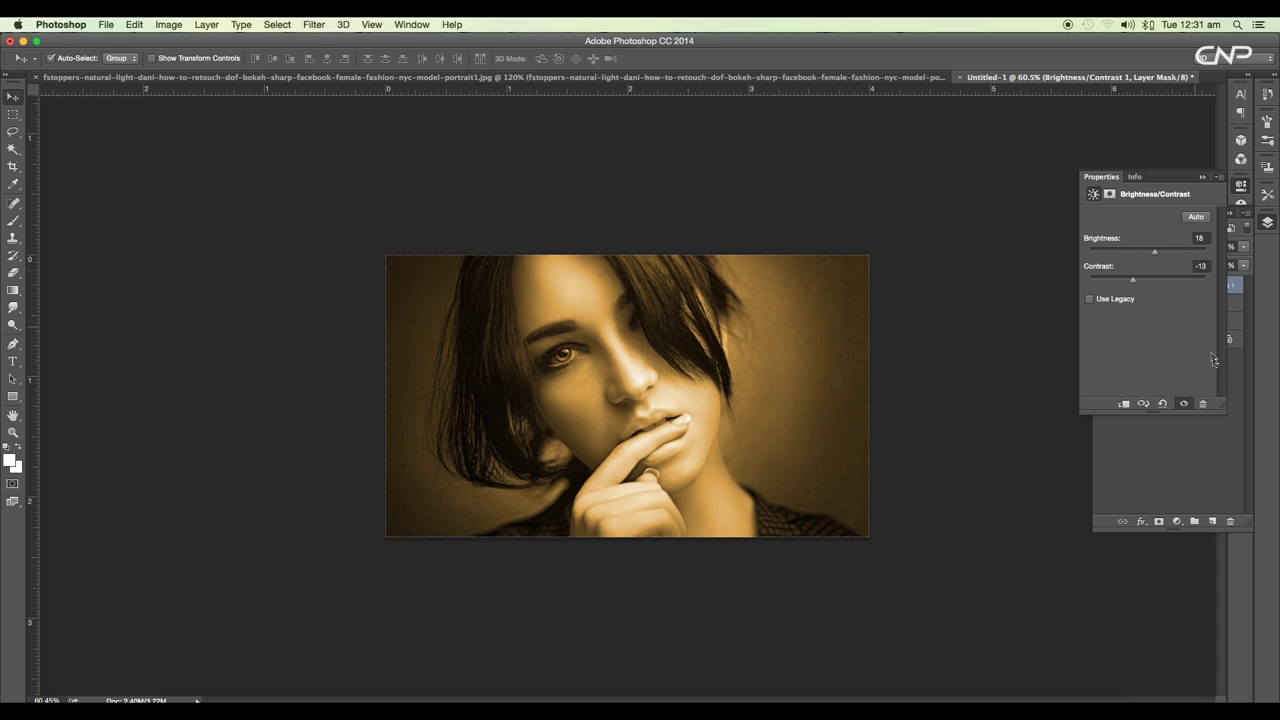
{"action": "left_click", "coordinate": [1202, 177]}
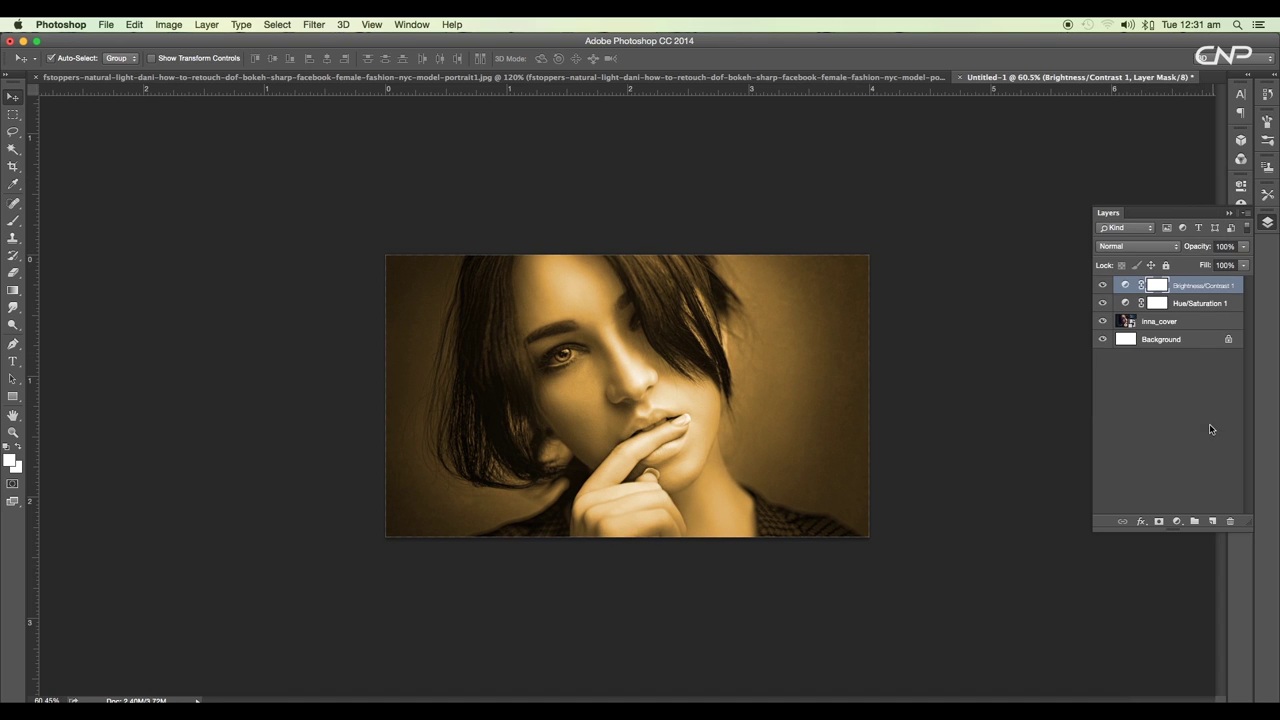
Clip the Hue/Saturation 1 and Brightness/Contrast 1 adjustments to the inna_cover layer
{"action": "left_click", "coordinate": [1129, 307]}
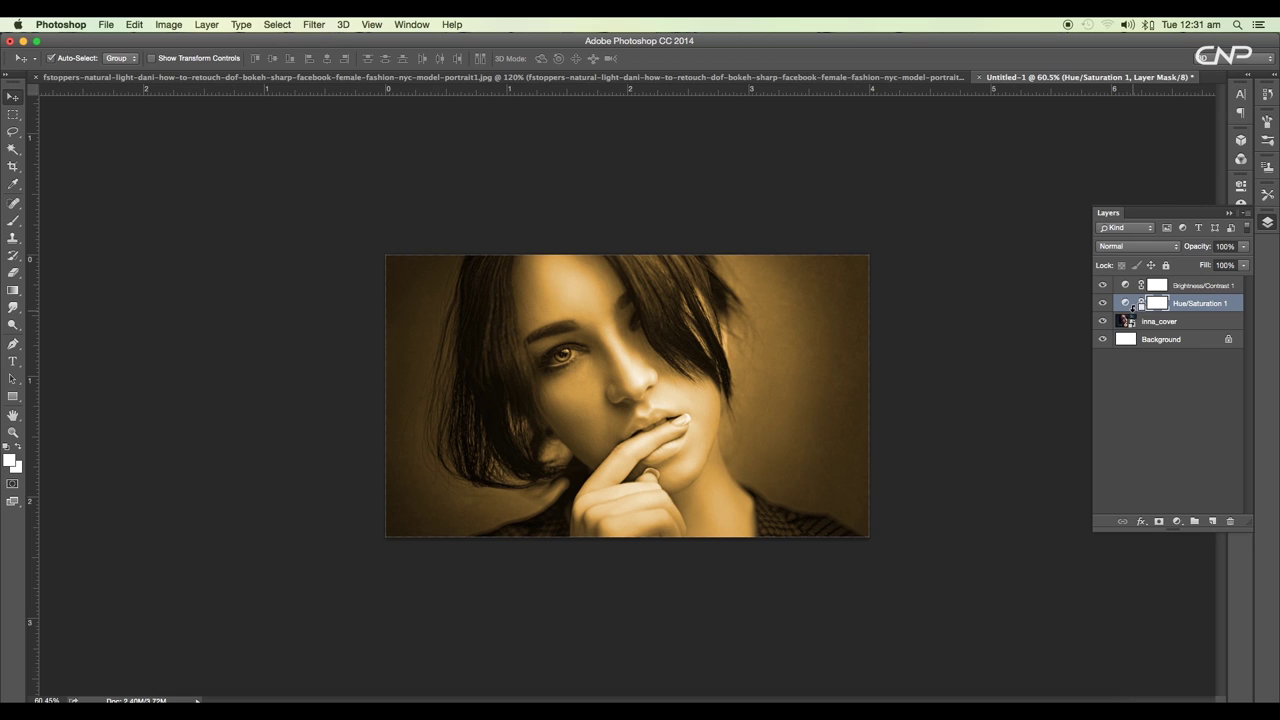
{"action": "left_click", "coordinate": [1133, 310], "text": "alt"}
{"action": "left_click", "coordinate": [1133, 292], "text": "alt"}
{"action": "left_click", "coordinate": [1163, 289]}
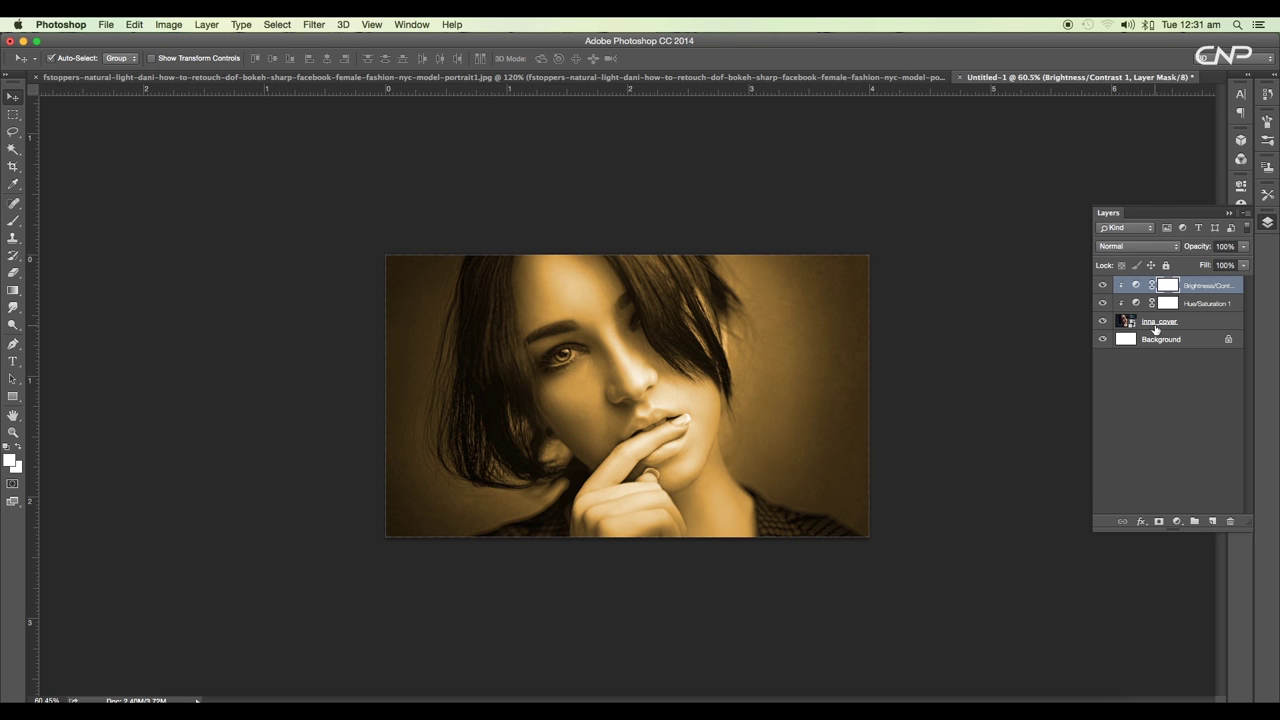
{"action": "left_click", "coordinate": [1150, 386]}
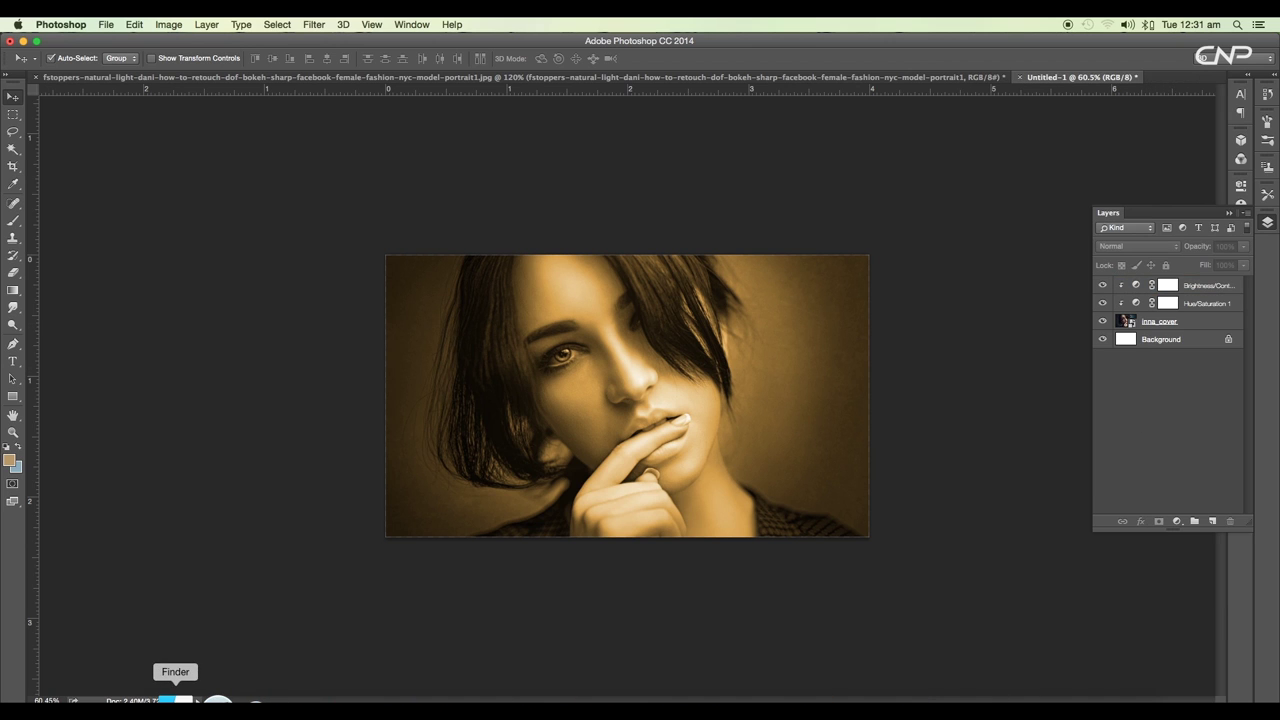
Place the fstoppers-natural-light portrait from Finder as the uppermost layer and enlarge it slightly to cover the whole canvas
{"action": "left_click", "coordinate": [175, 700]}
{"action": "scroll", "coordinate": [1169, 560], "scroll_direction": "down", "scroll_amount": 3}
{"action": "scroll", "coordinate": [1170, 566], "scroll_direction": "down", "scroll_amount": 10}
{"action": "scroll", "coordinate": [1170, 566], "scroll_direction": "down", "scroll_amount": 3}
{"action": "left_click_drag", "start_coordinate": [1013, 543], "coordinate": [600, 455]}
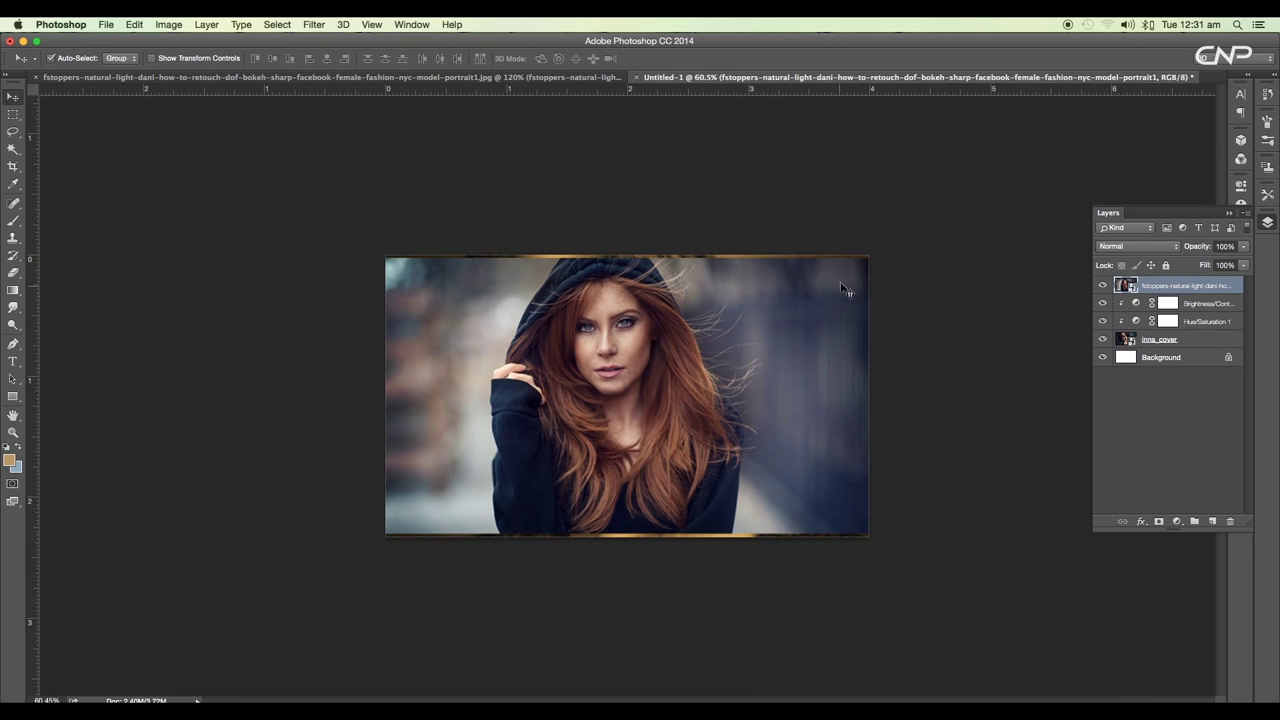
{"action": "left_click_drag", "start_coordinate": [868, 258], "coordinate": [880, 254]}
{"action": "key", "text": "Return"}
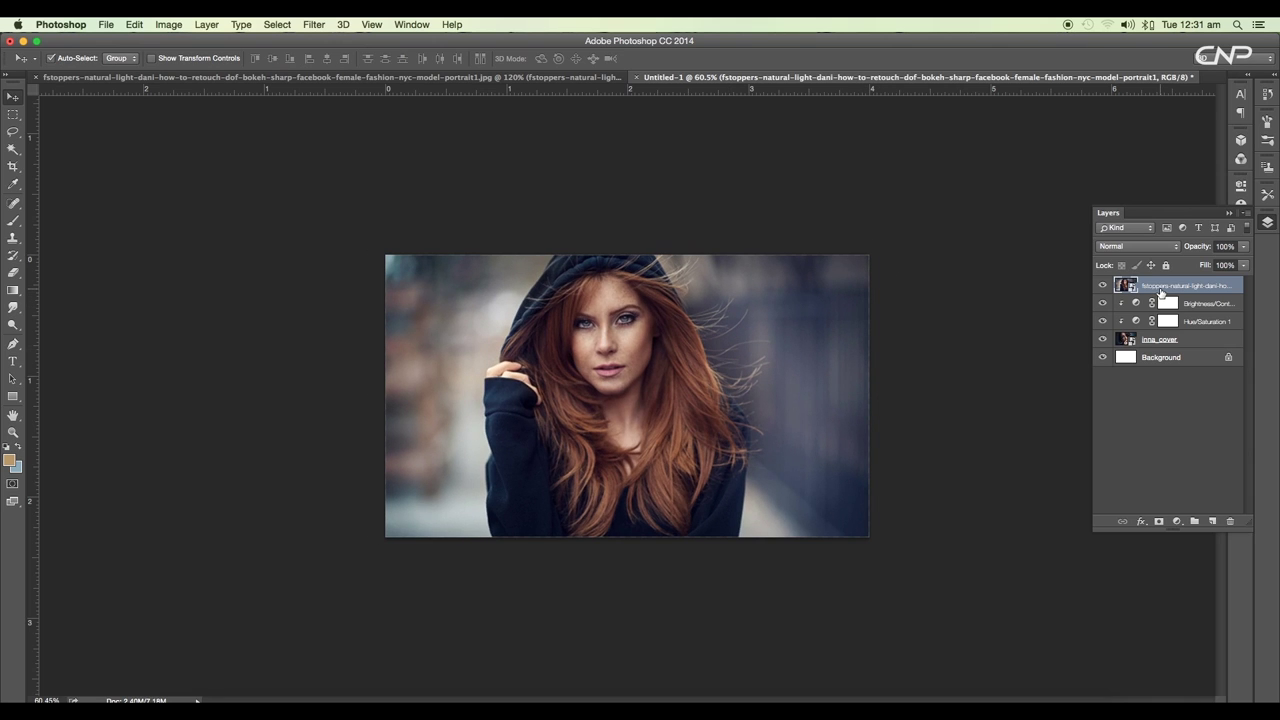
Add a Hue/Saturation adjustment above the fstoppers portrait with Colorize on, hue 0 and saturation 53 for a red tint
{"action": "left_click", "coordinate": [1177, 521]}
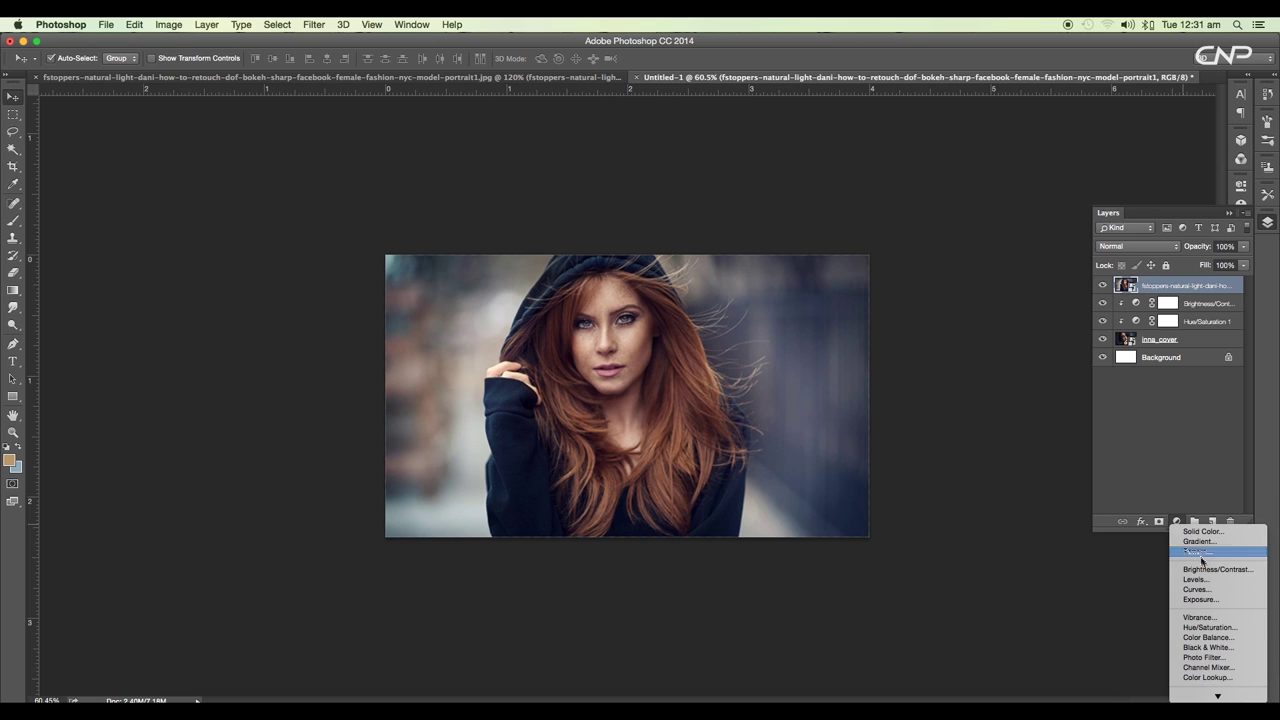
{"action": "left_click", "coordinate": [1210, 627]}
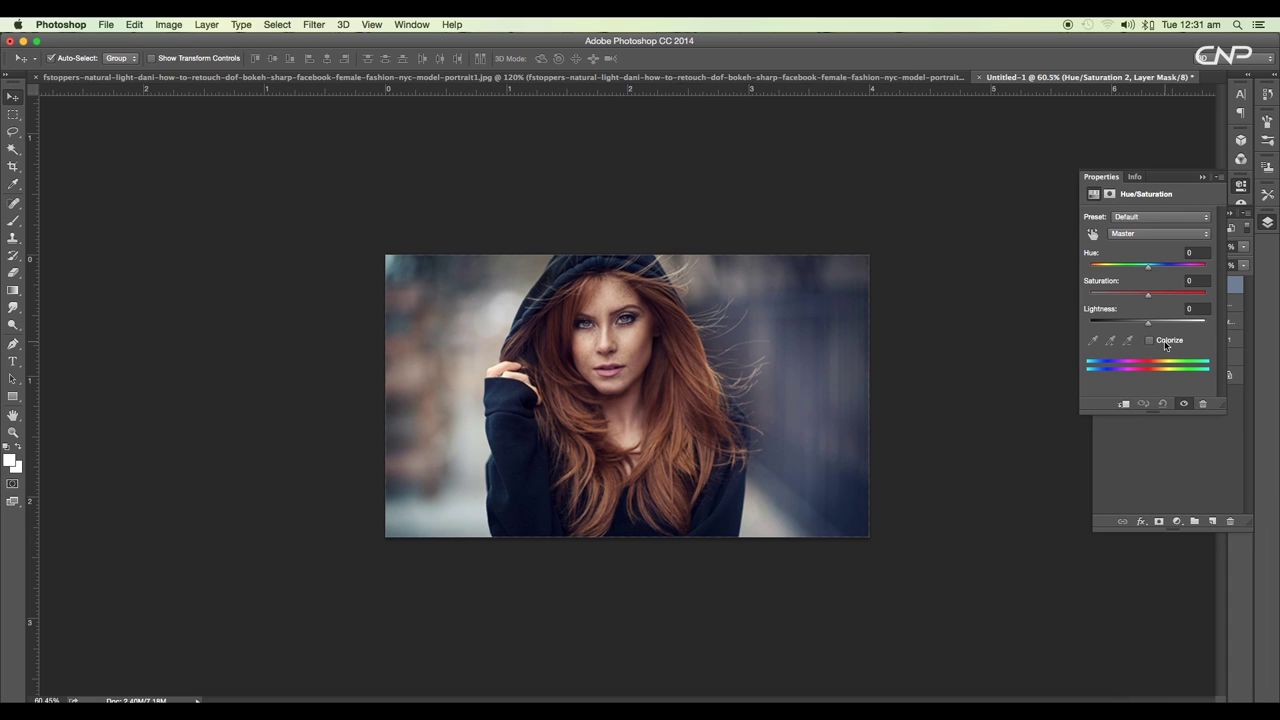
{"action": "left_click", "coordinate": [1150, 341]}
{"action": "left_click_drag", "start_coordinate": [1132, 299], "coordinate": [1212, 268]}
{"action": "left_click", "coordinate": [1087, 264]}
{"action": "left_click_drag", "start_coordinate": [1090, 269], "coordinate": [988, 277]}
{"action": "mouse_move", "coordinate": [1152, 297]}
{"action": "left_mouse_down"}
{"action": "mouse_move", "coordinate": [1165, 297]}
{"action": "mouse_move", "coordinate": [1137, 298]}
{"action": "mouse_move", "coordinate": [1151, 297]}
{"action": "left_mouse_up"}
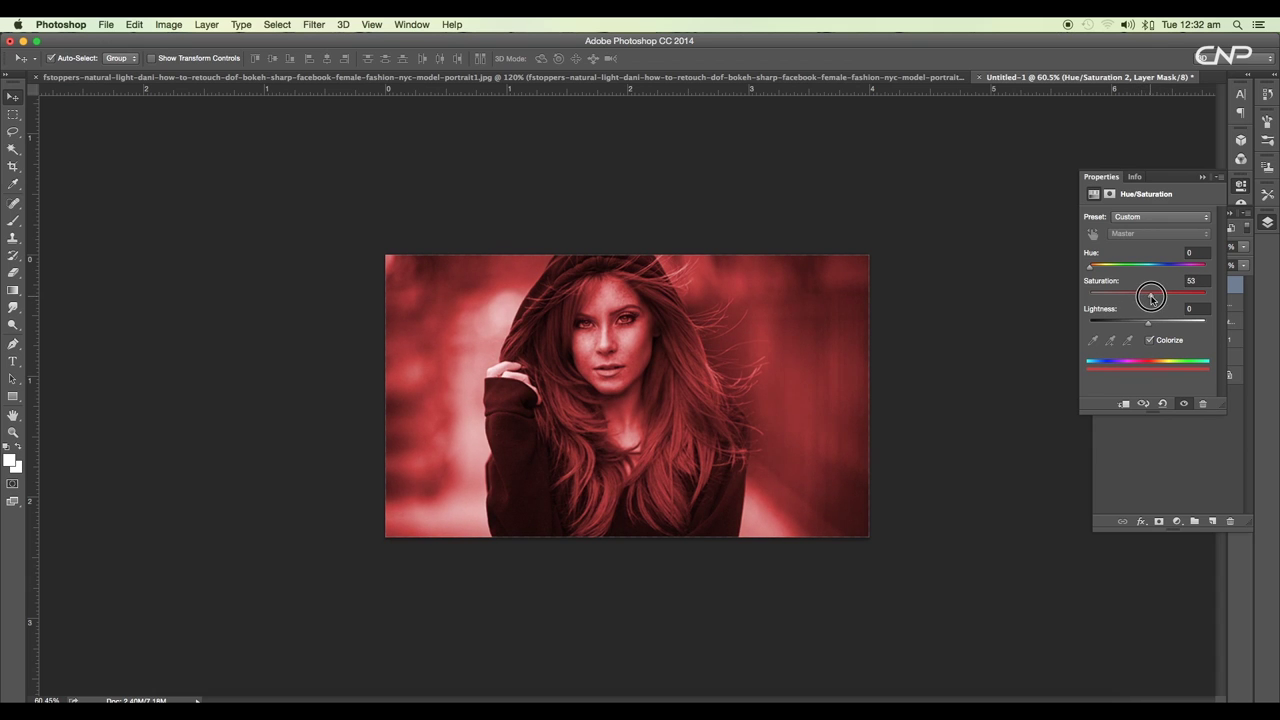
Add a Brightness/Contrast adjustment above Hue/Saturation 2 with Use Legacy on and darken the red portrait
{"action": "left_click", "coordinate": [1187, 430]}
{"action": "left_click", "coordinate": [1178, 523]}
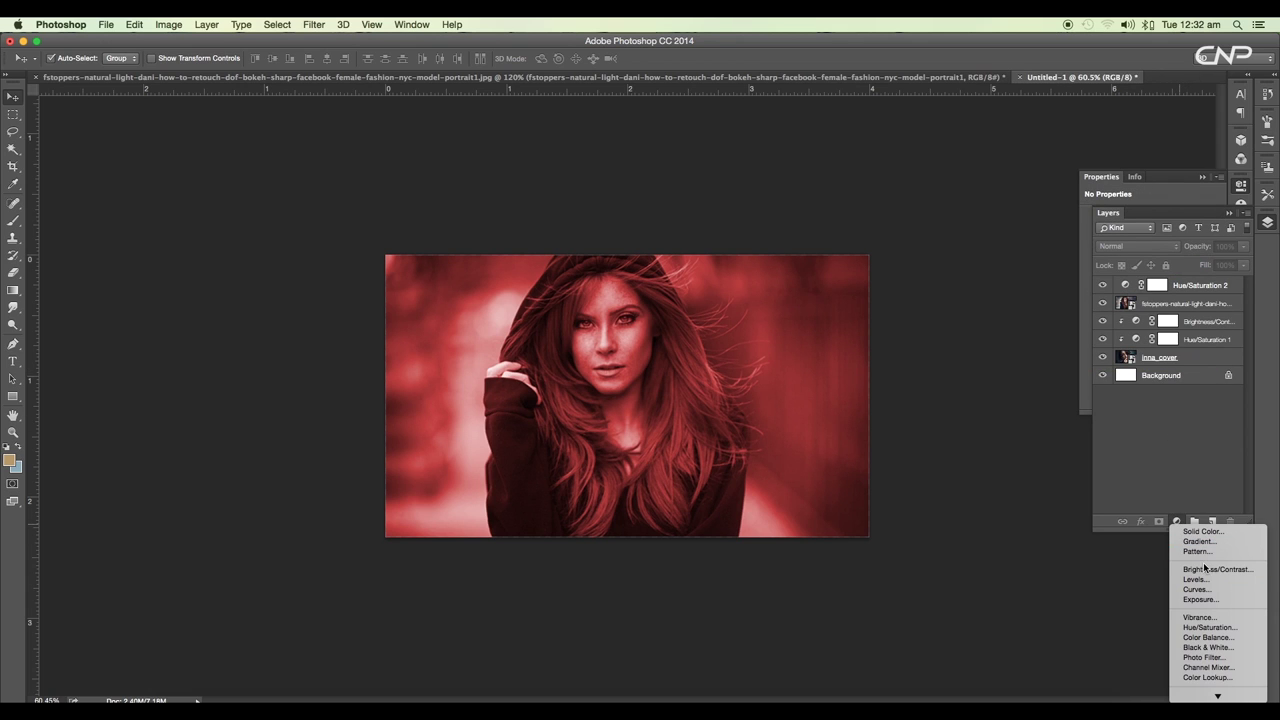
{"action": "left_click", "coordinate": [1208, 569]}
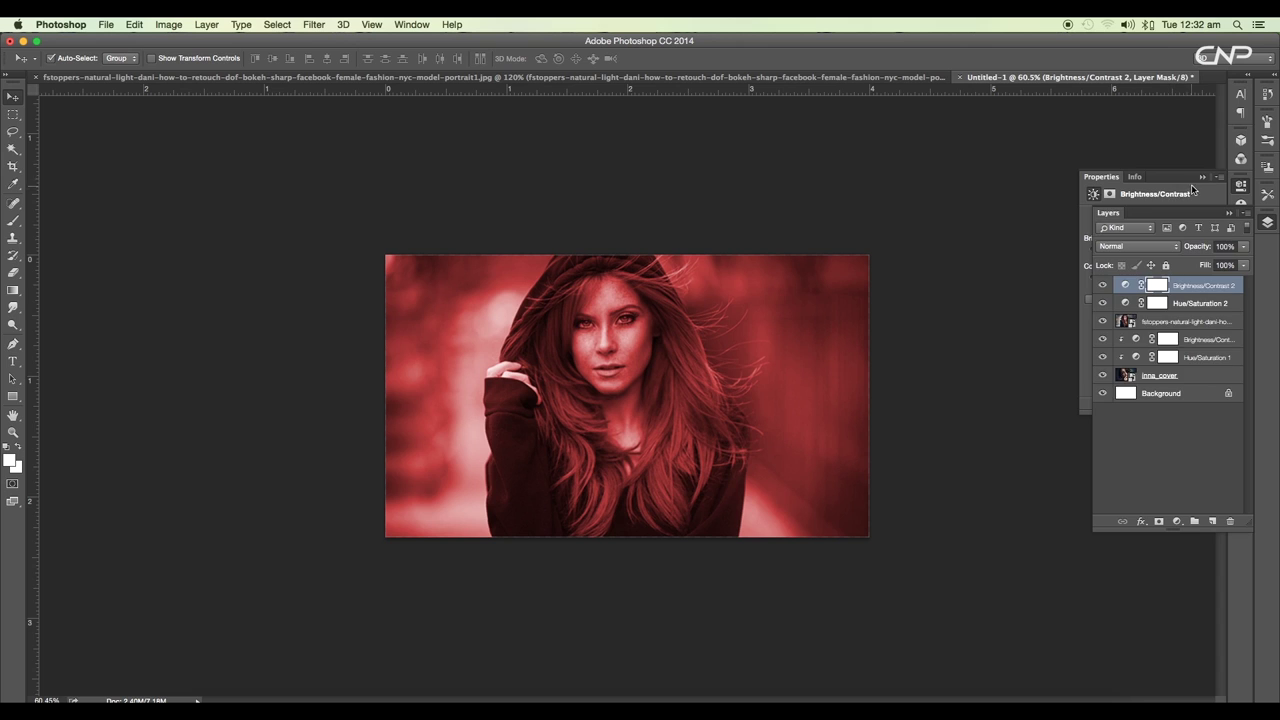
{"action": "left_click", "coordinate": [1192, 189]}
{"action": "left_click", "coordinate": [1127, 298]}
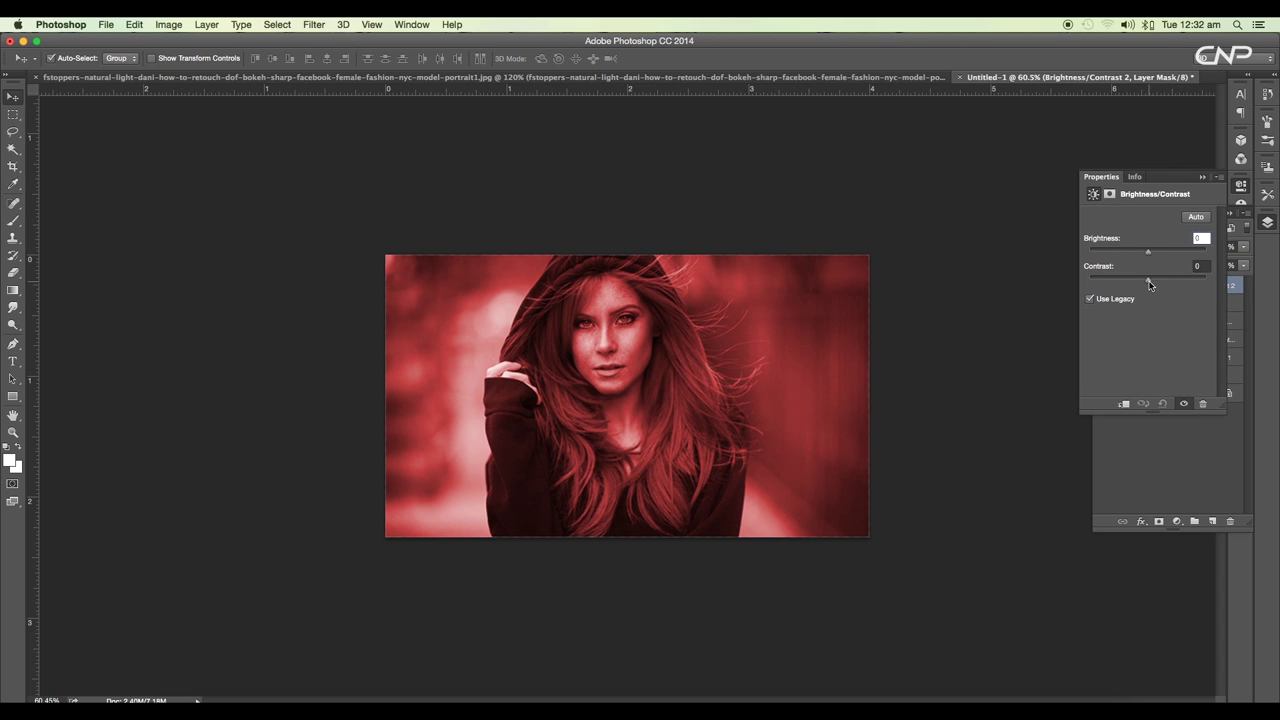
{"action": "mouse_move", "coordinate": [1150, 283]}
{"action": "left_mouse_down"}
{"action": "mouse_move", "coordinate": [1115, 252]}
{"action": "mouse_move", "coordinate": [1140, 251]}
{"action": "mouse_move", "coordinate": [1125, 252]}
{"action": "mouse_move", "coordinate": [1145, 281]}
{"action": "left_mouse_up"}
{"action": "left_click", "coordinate": [1201, 178]}
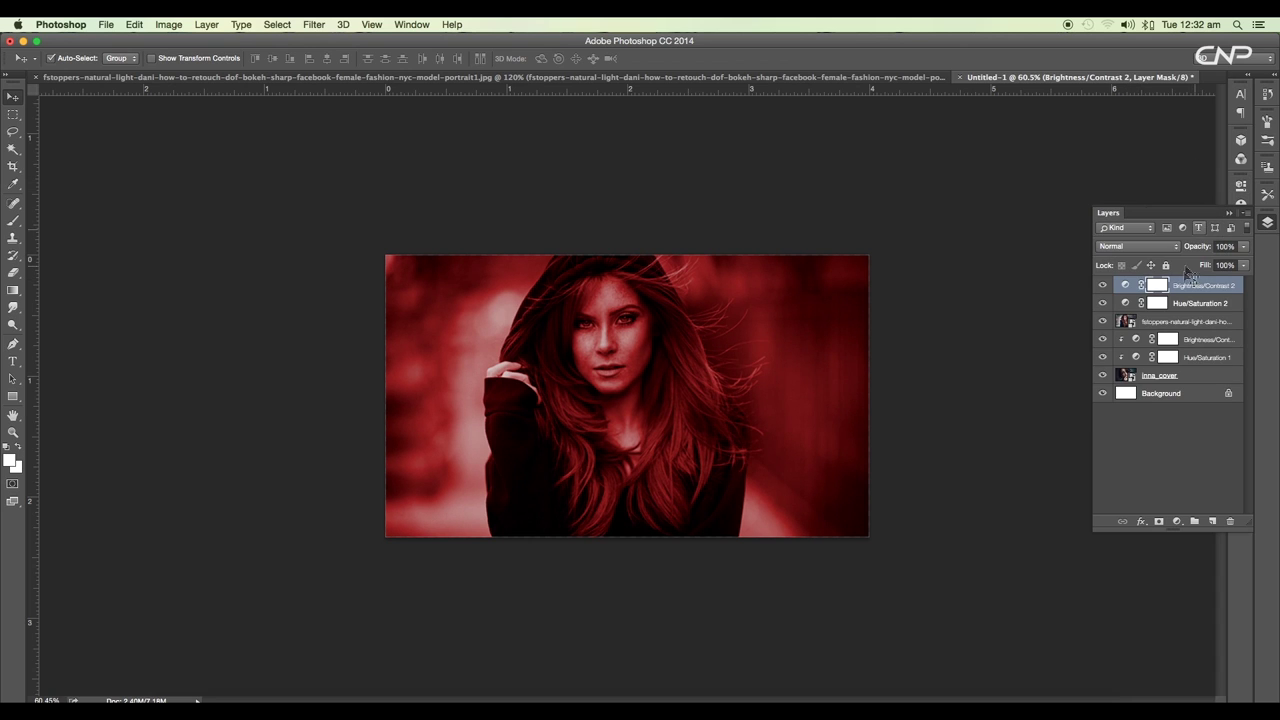
Clip Hue/Saturation 2 and Brightness/Contrast 2 to the fstoppers portrait layer and toggle that layer's visibility to compare both tinted portraits
{"action": "left_click", "coordinate": [1126, 305]}
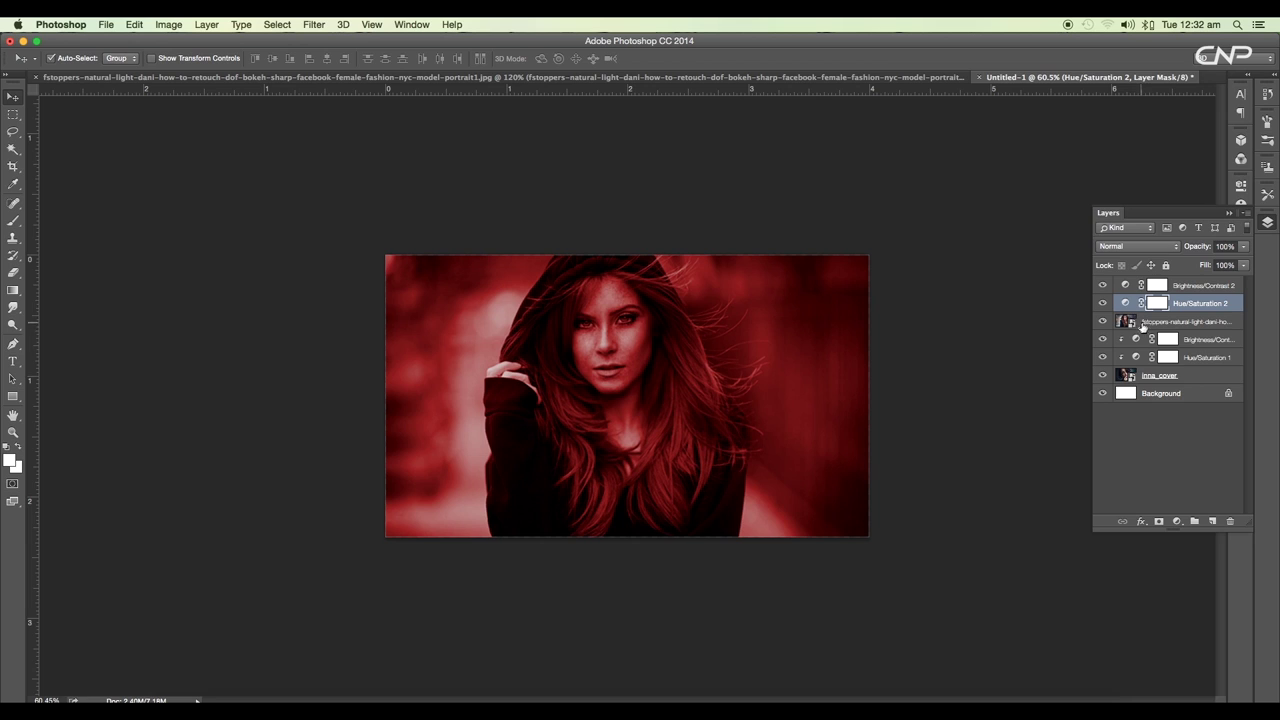
{"action": "left_click", "coordinate": [1127, 312], "text": "alt"}
{"action": "left_click", "coordinate": [1126, 290], "text": "alt"}
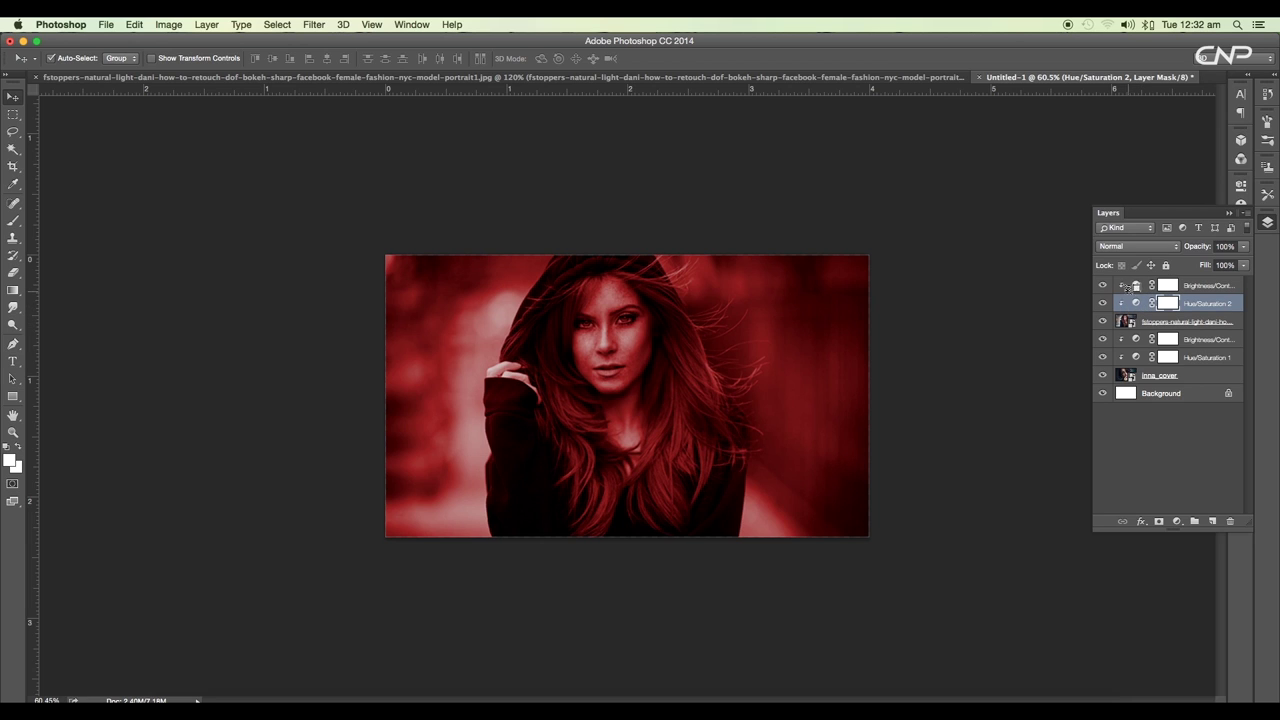
{"action": "left_click", "coordinate": [1103, 321]}
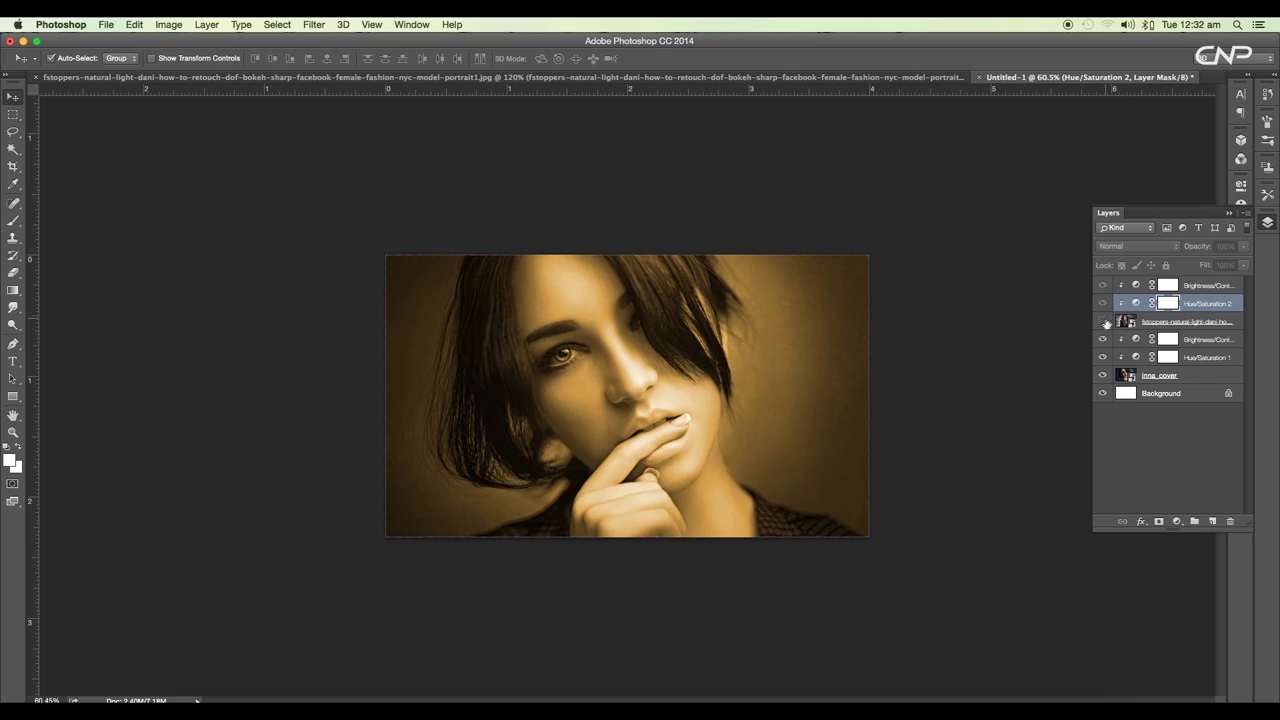
{"action": "left_click", "coordinate": [1102, 321]}
{"action": "left_click", "coordinate": [1103, 321]}
{"action": "left_click", "coordinate": [1103, 321]}
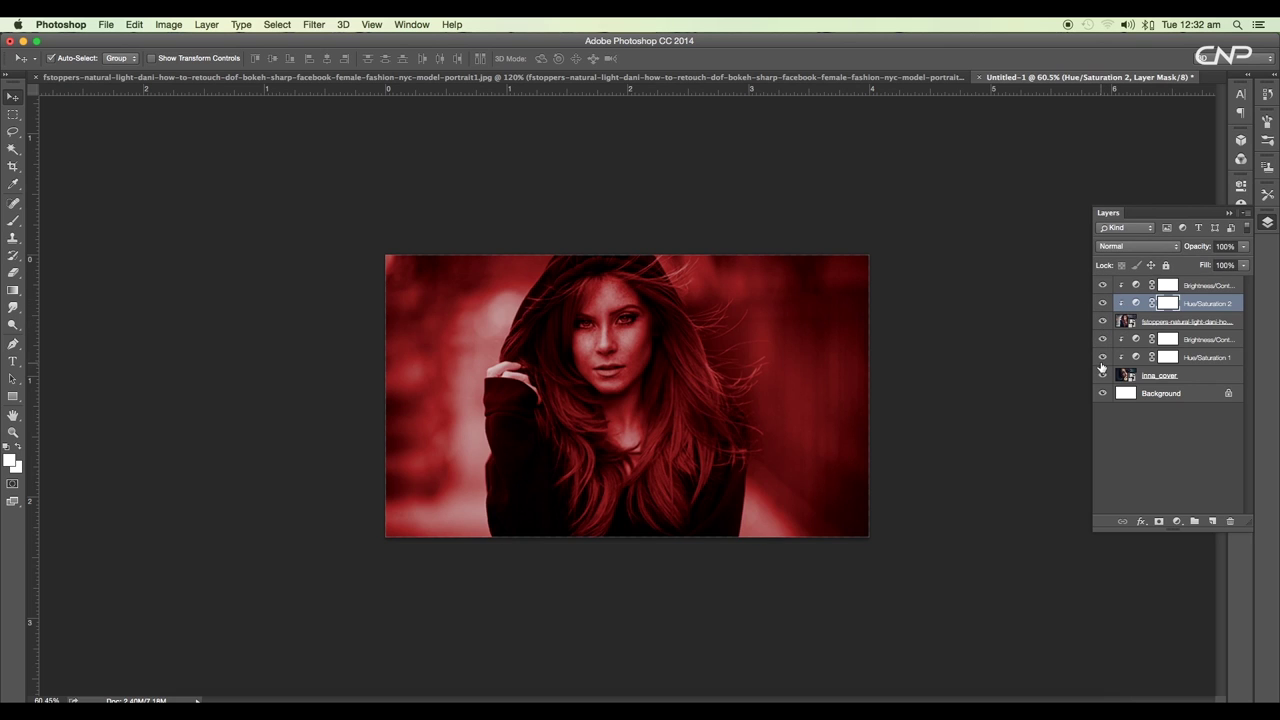
Switch to Illustrator and draw a square about 1.54 in wide on the artboard with a 15 pt black stroke
{"action": "left_click", "coordinate": [1103, 358]}
{"action": "left_click", "coordinate": [660, 700]}
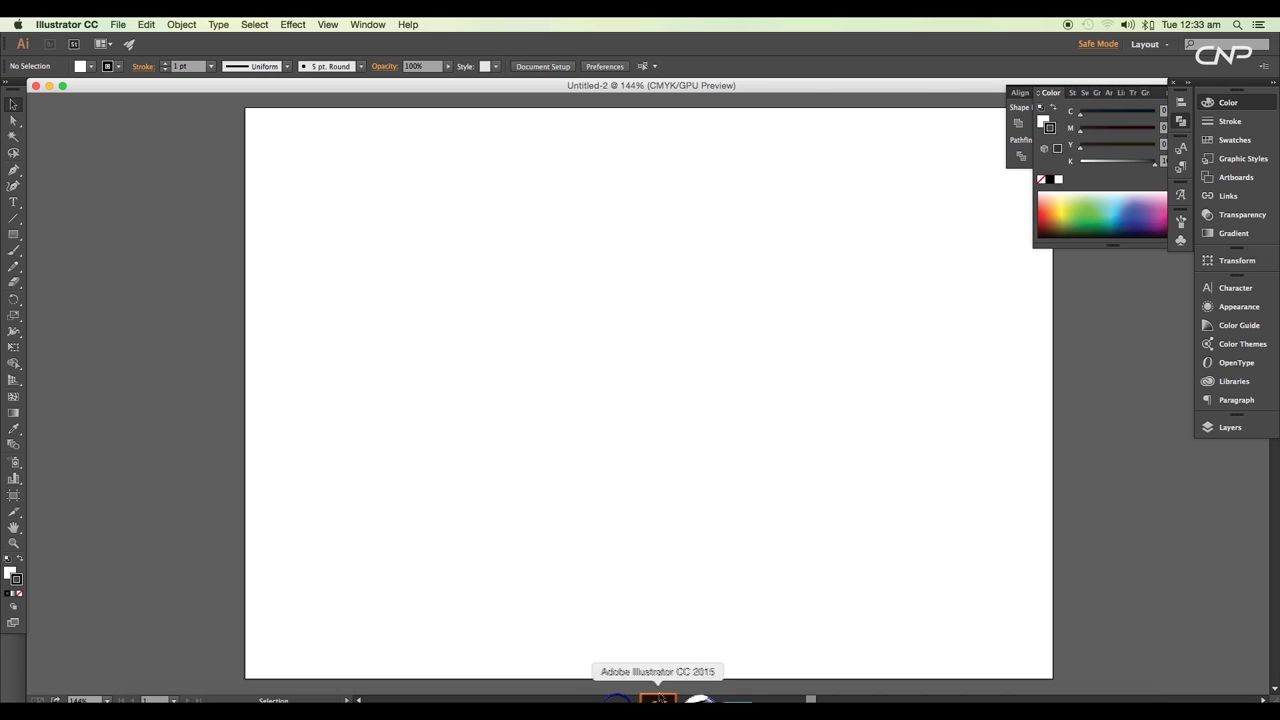
{"action": "left_click", "coordinate": [14, 235]}
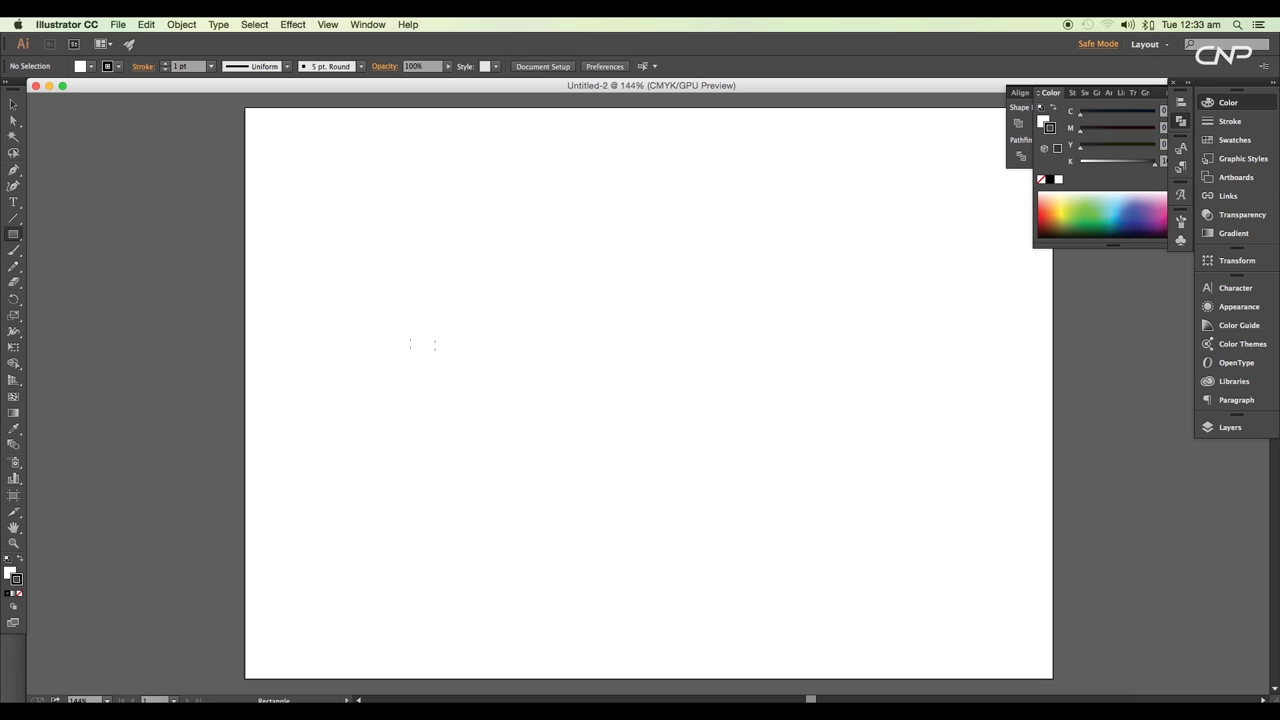
{"action": "left_click_drag", "start_coordinate": [595, 354], "coordinate": [649, 407]}
{"action": "left_click", "coordinate": [199, 67]}
{"action": "scroll", "coordinate": [199, 67], "scroll_direction": "up", "scroll_amount": 12}
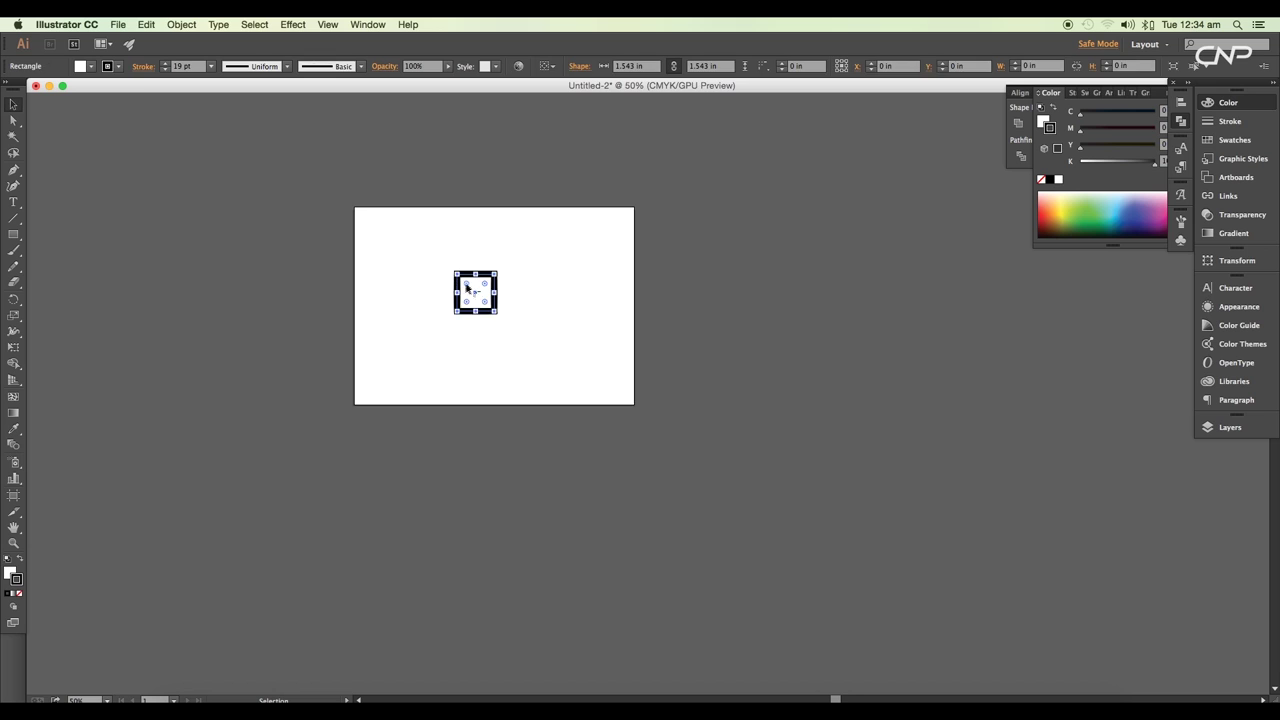
{"action": "key", "text": "super+1"}
{"action": "left_click", "coordinate": [190, 67]}
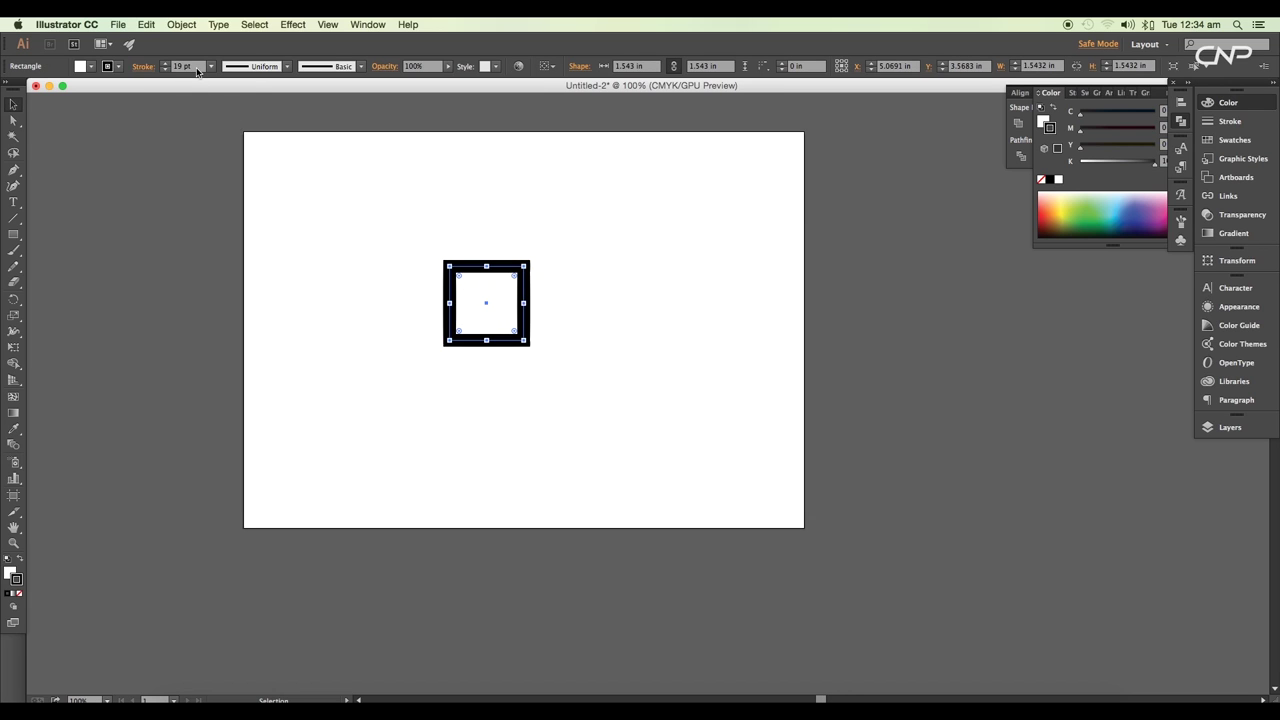
{"action": "scroll", "coordinate": [198, 69], "scroll_direction": "down", "scroll_amount": 4}
{"action": "left_click", "coordinate": [313, 189]}
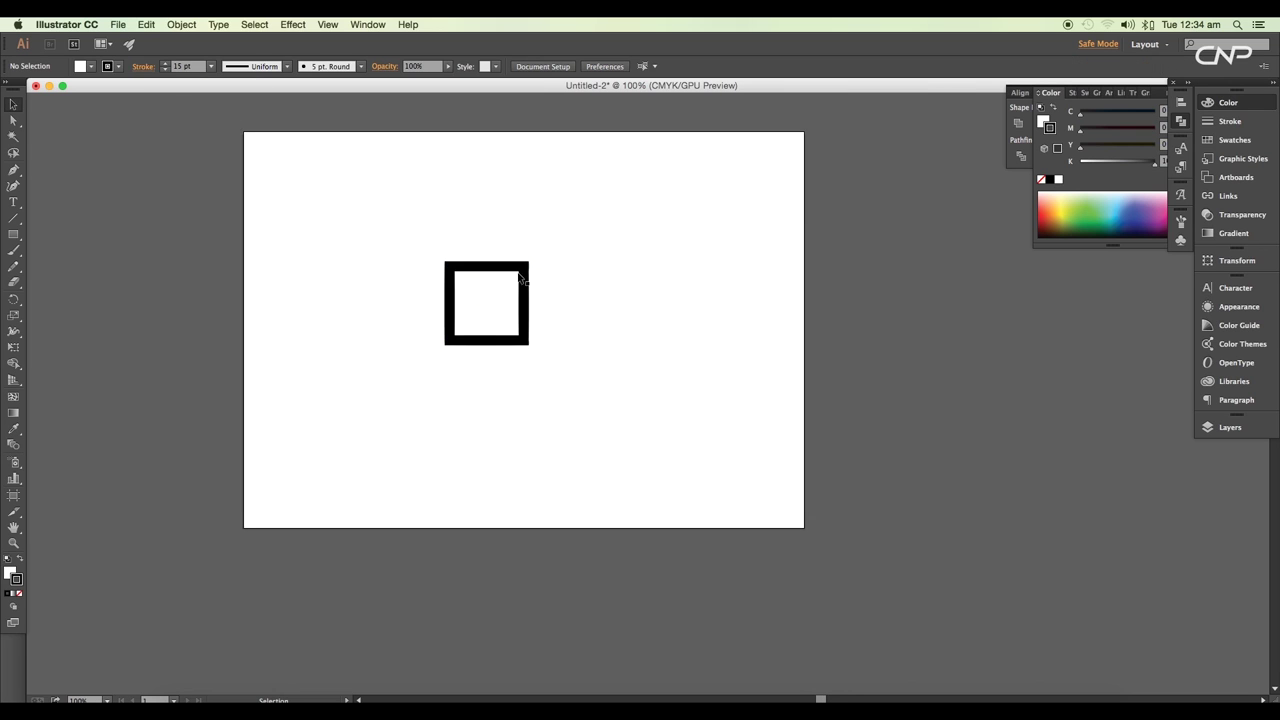
Move the small square to the centre of the artboard and remove its fill
{"action": "key", "text": "super+equal"}
{"action": "left_click", "coordinate": [533, 280]}
{"action": "key", "text": "super+minus"}
{"action": "mouse_move", "coordinate": [497, 285]}
{"action": "left_mouse_down"}
{"action": "mouse_move", "coordinate": [574, 320]}
{"action": "mouse_move", "coordinate": [518, 299]}
{"action": "left_mouse_up"}
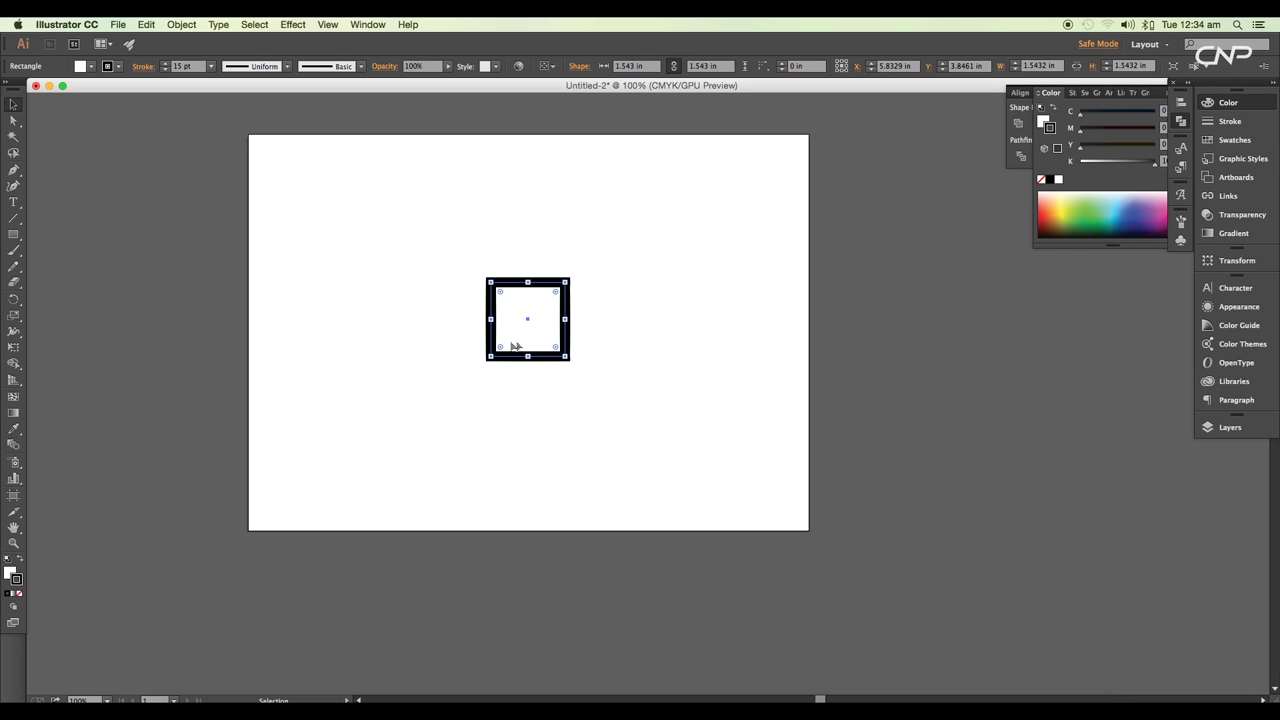
{"action": "left_click", "coordinate": [91, 66]}
{"action": "left_click", "coordinate": [9, 91]}
{"action": "key", "text": "a"}
{"action": "key", "text": "v"}
Create a concentric enlarged copy of the square, about 14.26 in wide, and select both squares
{"action": "left_click_drag", "start_coordinate": [565, 282], "coordinate": [1051, 166]}
{"action": "key", "text": "super+minus"}
{"action": "left_click_drag", "start_coordinate": [718, 424], "coordinate": [767, 431]}
{"action": "left_click", "coordinate": [891, 538]}
{"action": "left_click_drag", "start_coordinate": [931, 322], "coordinate": [554, 332]}
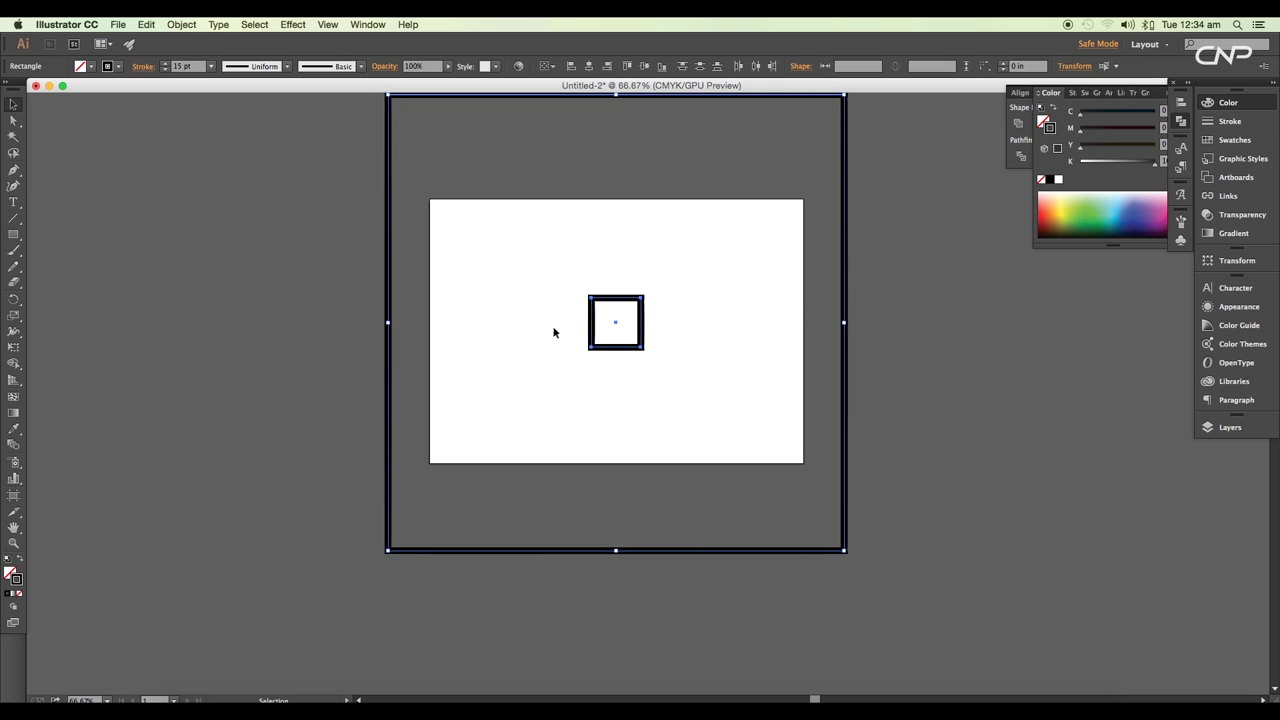
Blend the inner and outer squares using Specified Steps spacing with 13 steps
{"action": "left_click", "coordinate": [17, 450]}
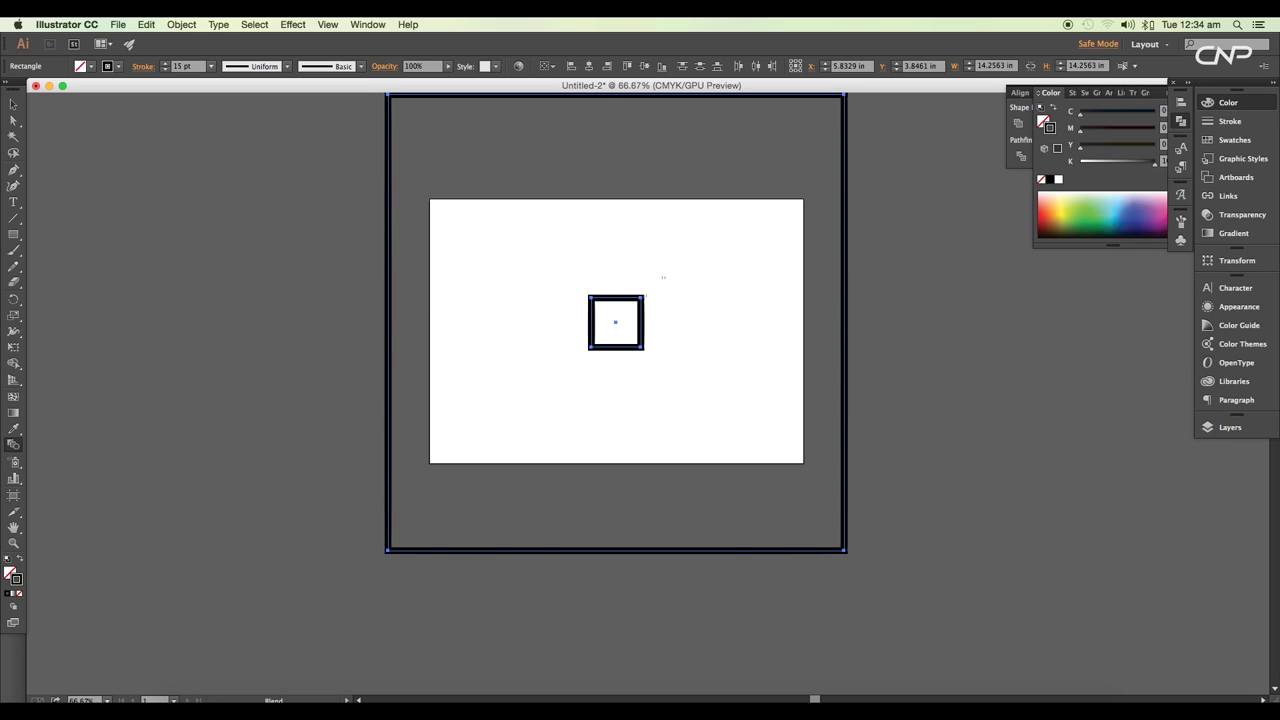
{"action": "left_click", "coordinate": [843, 97]}
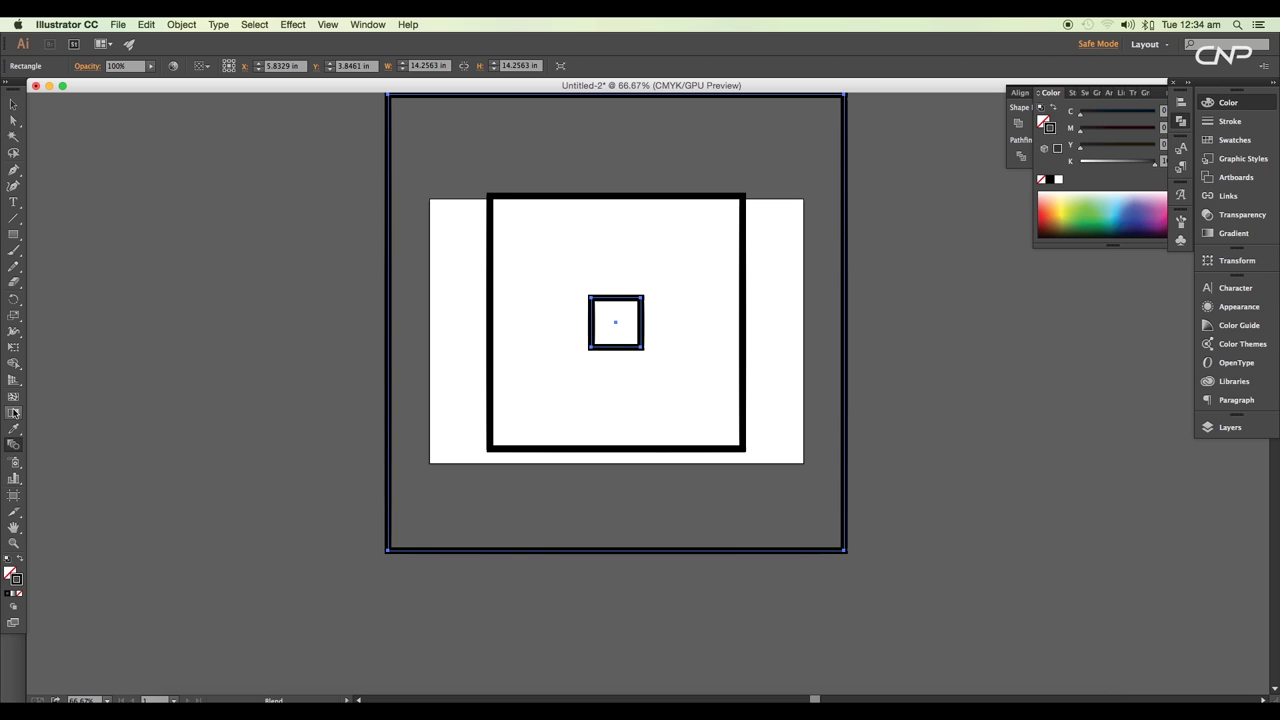
{"action": "double_click", "coordinate": [15, 449]}
{"action": "left_click_drag", "start_coordinate": [803, 126], "coordinate": [960, 126]}
{"action": "left_click", "coordinate": [830, 211]}
{"action": "left_click", "coordinate": [918, 150]}
{"action": "left_click", "coordinate": [912, 178]}
{"action": "type", "text": "1215"}
{"action": "key", "text": "Tab"}
{"action": "type", "text": "13"}
{"action": "key", "text": "Tab"}
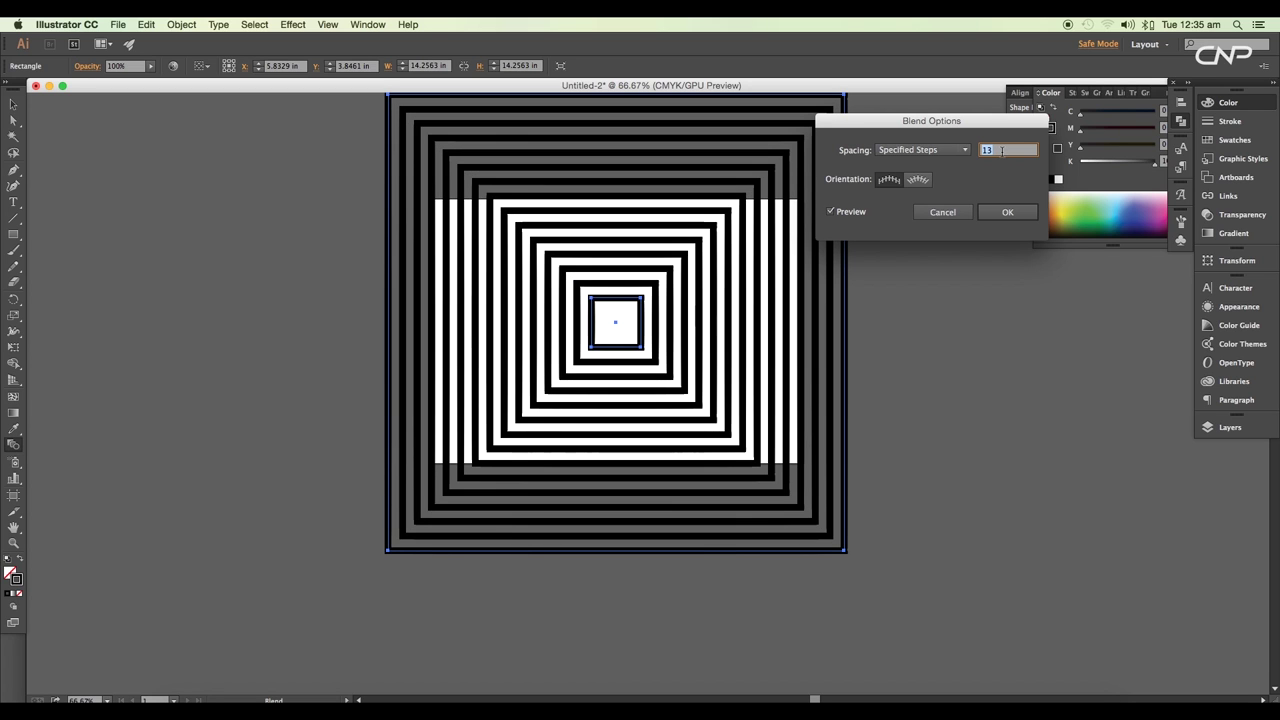
{"action": "left_click", "coordinate": [1025, 212]}
Select only the blend's outer square and scale it down proportionally to about 13.88 in
{"action": "scroll", "coordinate": [808, 318], "scroll_direction": "up", "scroll_amount": 4}
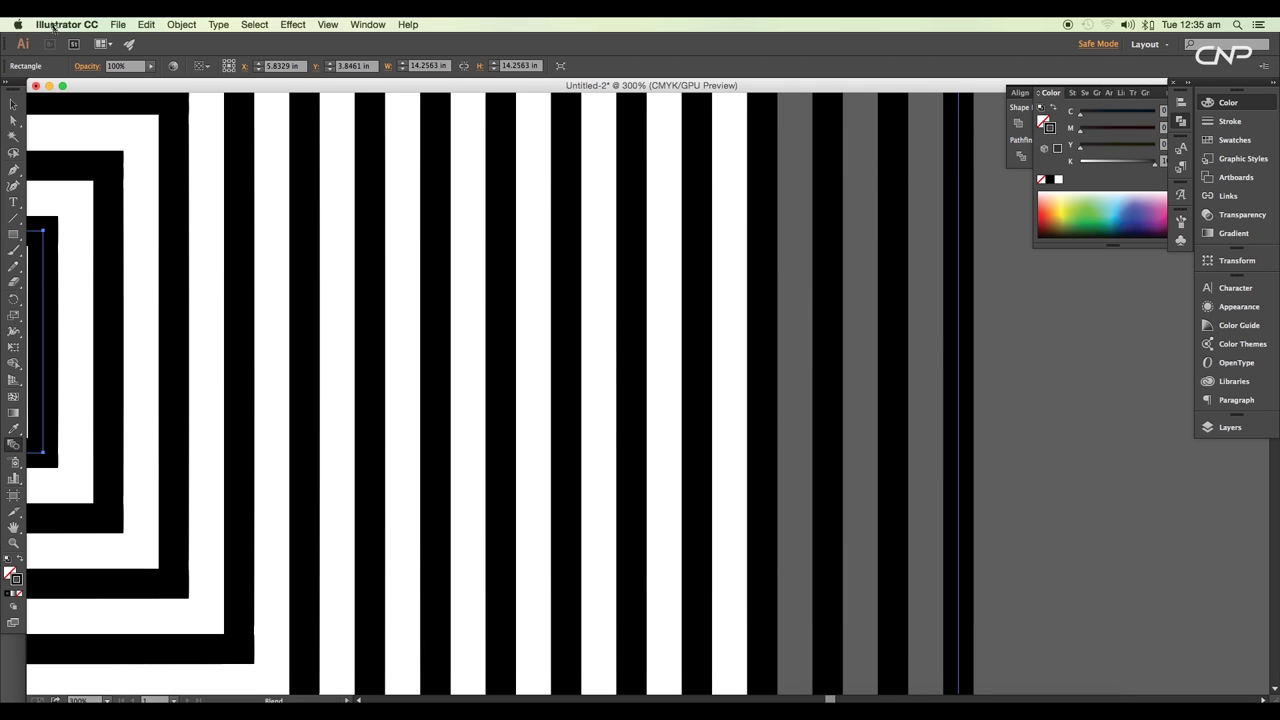
{"action": "left_click", "coordinate": [11, 105]}
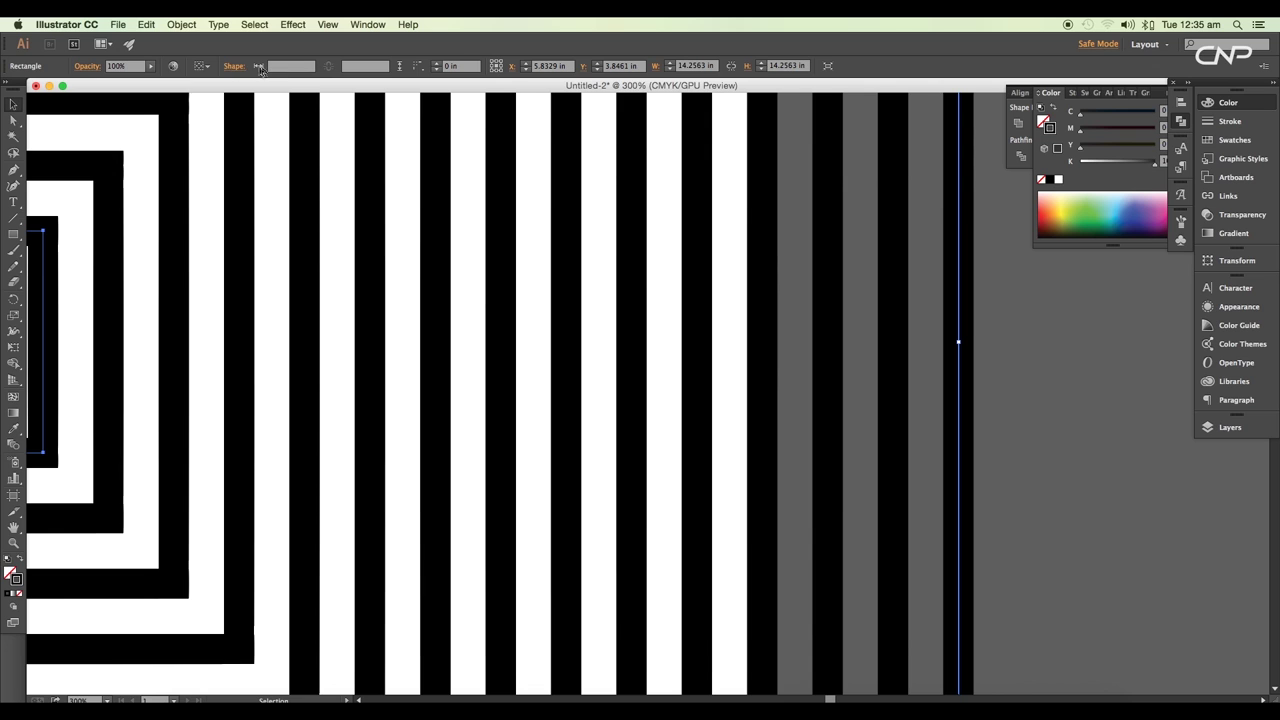
{"action": "scroll", "coordinate": [471, 322], "scroll_direction": "down", "scroll_amount": 2}
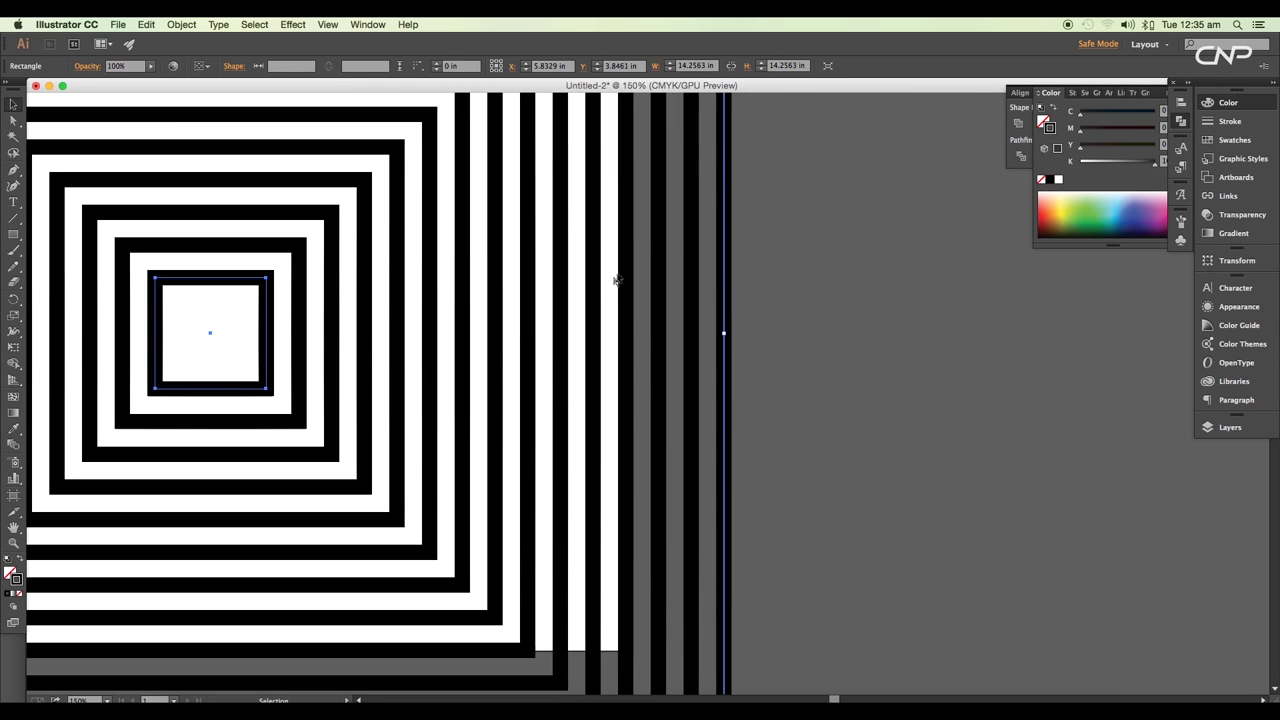
{"action": "scroll", "coordinate": [662, 250], "scroll_direction": "down", "scroll_amount": 2}
{"action": "left_click", "coordinate": [86, 141]}
{"action": "left_click_drag", "start_coordinate": [101, 138], "coordinate": [690, 516]}
{"action": "left_click", "coordinate": [14, 120]}
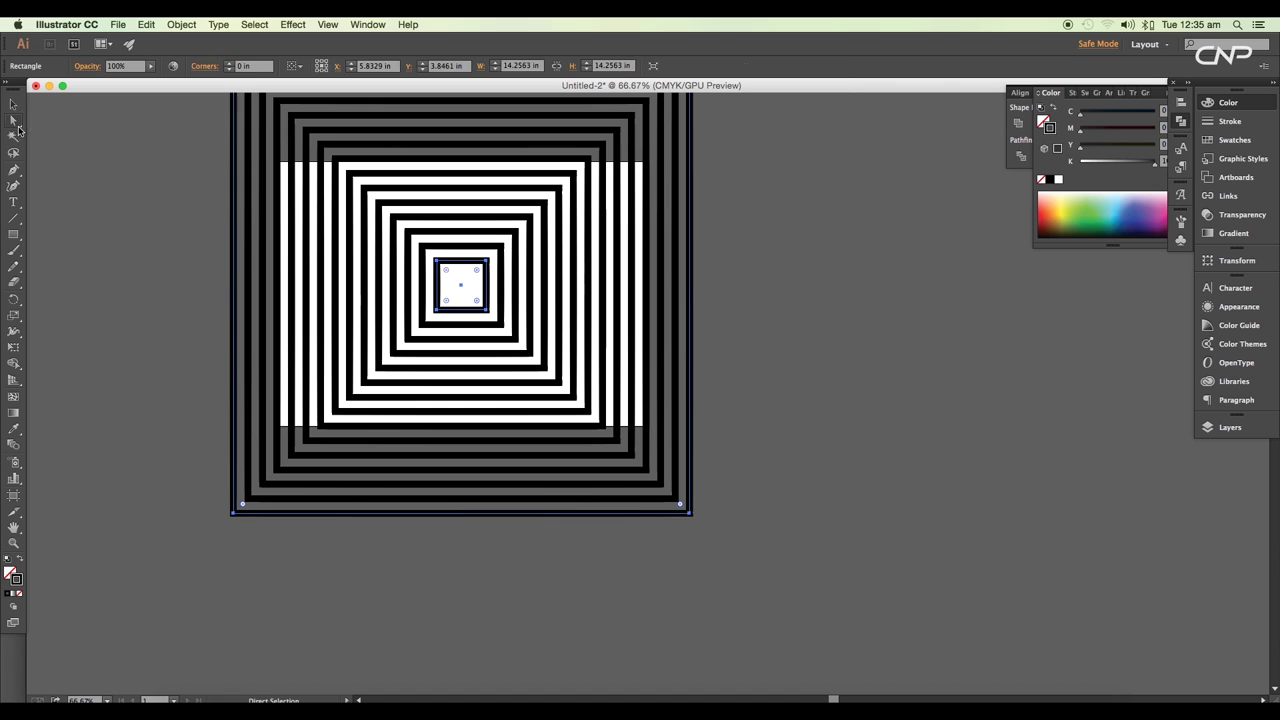
{"action": "left_click", "coordinate": [323, 551]}
{"action": "left_click", "coordinate": [407, 516]}
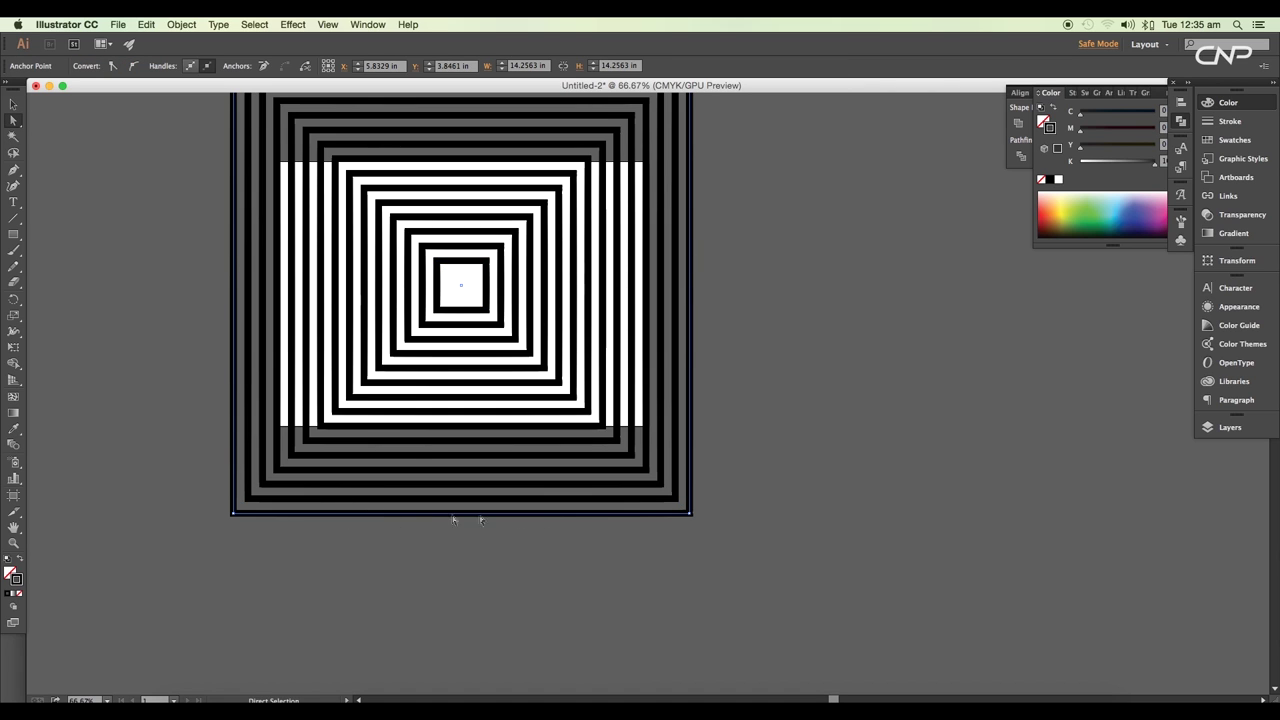
{"action": "key", "text": "super"}
{"action": "left_click_drag", "start_coordinate": [689, 514], "coordinate": [684, 510]}
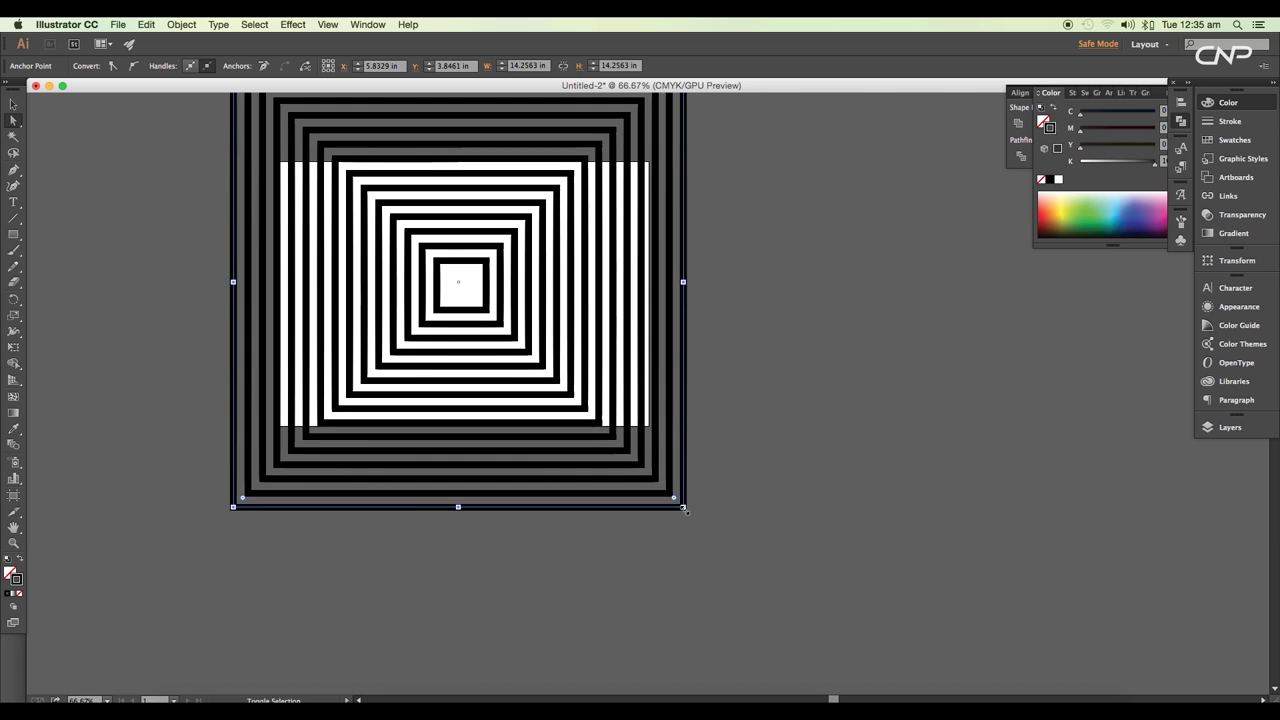
Reduce the outer square to about 13.75 in to match the gaps to the stripe width, and check the spacing
{"action": "scroll", "coordinate": [684, 465], "scroll_direction": "up", "scroll_amount": 4}
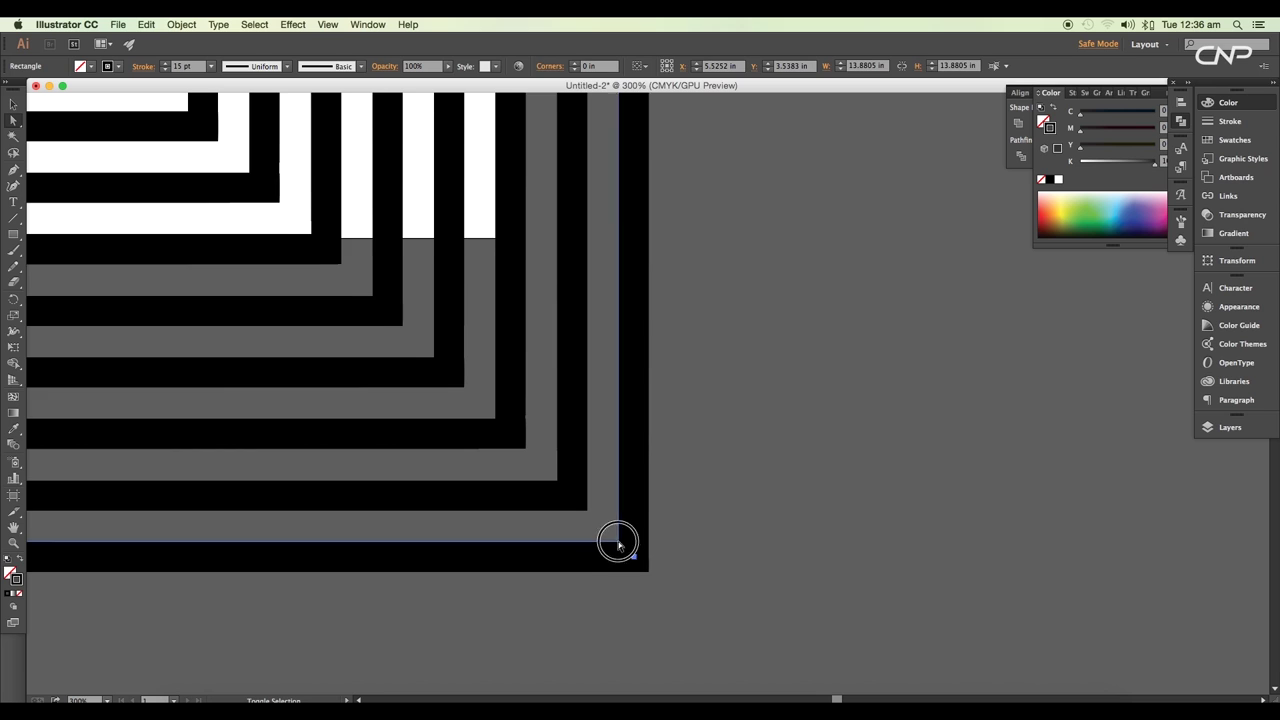
{"action": "scroll", "coordinate": [600, 512], "scroll_direction": "up", "scroll_amount": 2}
{"action": "scroll", "coordinate": [587, 488], "scroll_direction": "down", "scroll_amount": 1}
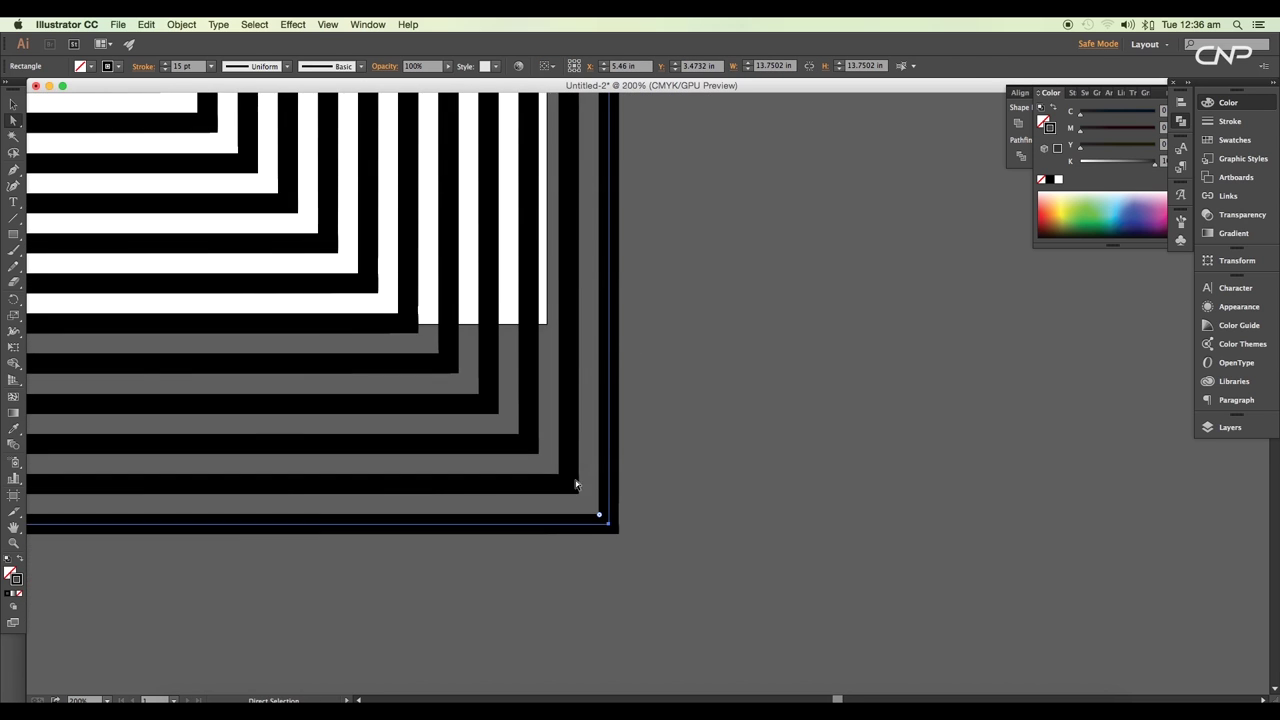
{"action": "scroll", "coordinate": [610, 456], "scroll_direction": "down", "scroll_amount": 5}
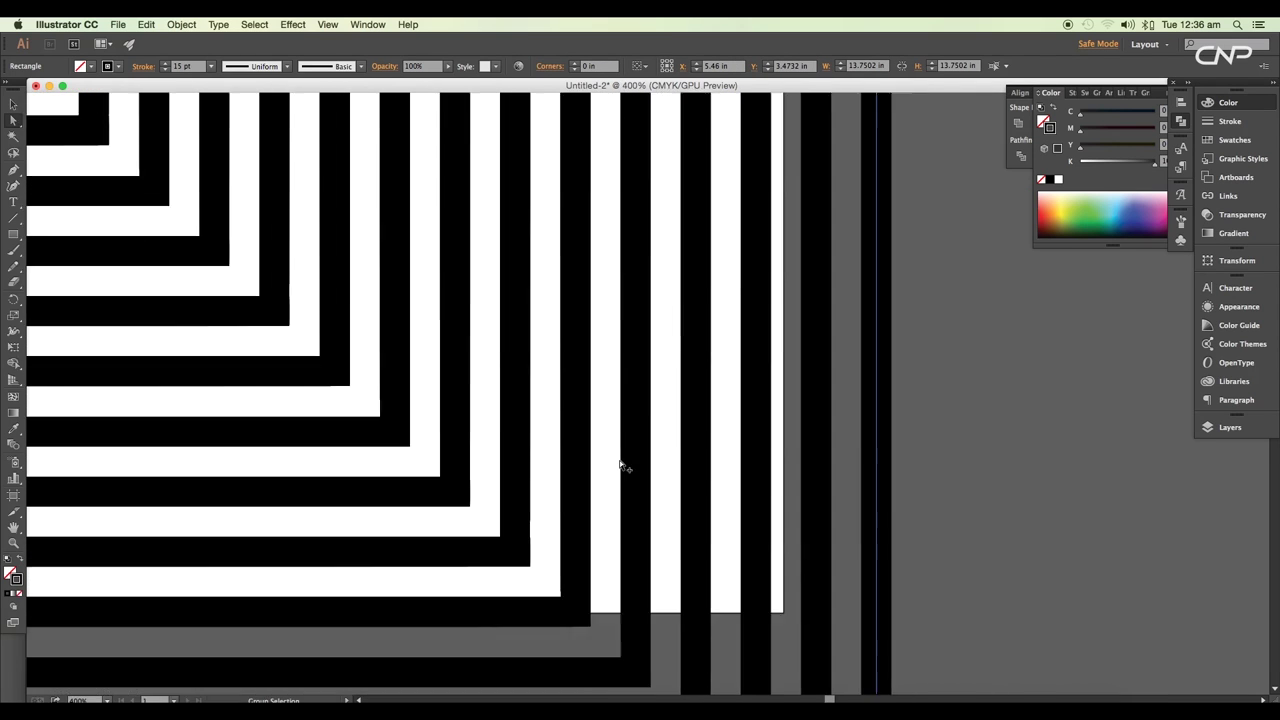
{"action": "scroll", "coordinate": [455, 344], "scroll_direction": "up", "scroll_amount": 4}
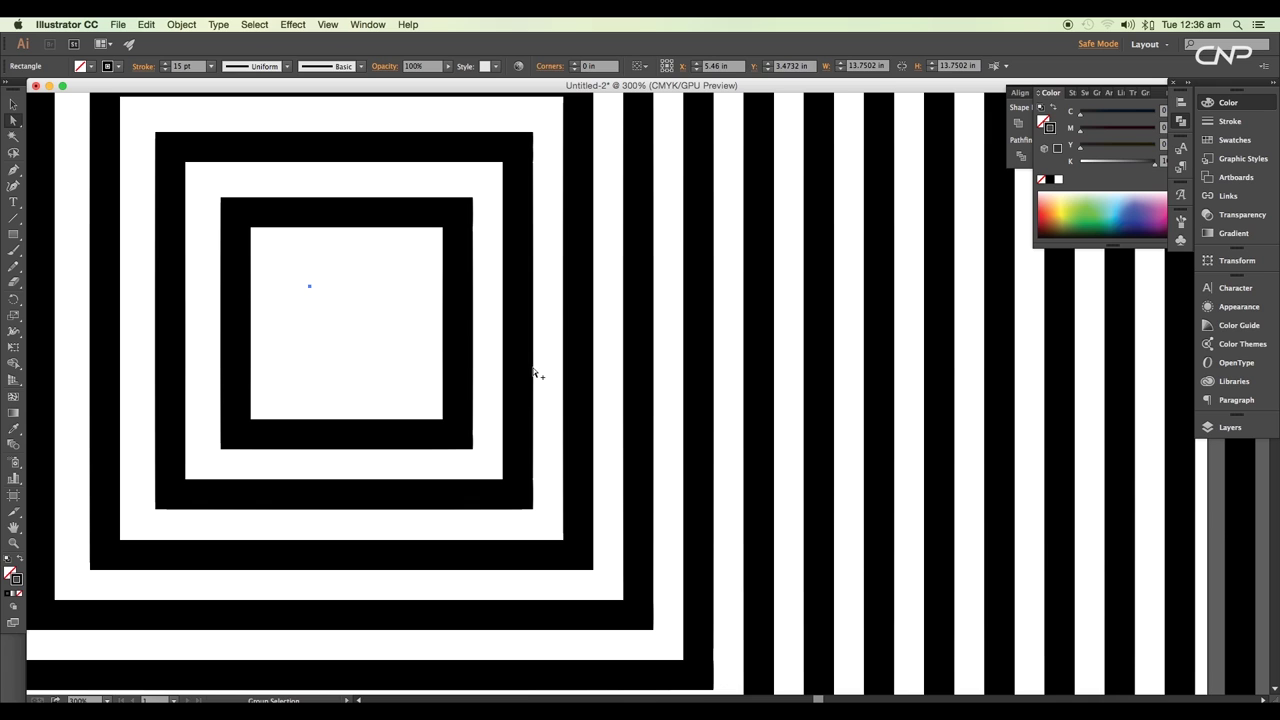
{"action": "scroll", "coordinate": [522, 398], "scroll_direction": "down", "scroll_amount": 5}
Select the whole blend and expand it into separate concentric squares
{"action": "left_click", "coordinate": [13, 104]}
{"action": "left_click_drag", "start_coordinate": [251, 263], "coordinate": [380, 340]}
{"action": "left_click", "coordinate": [118, 24]}
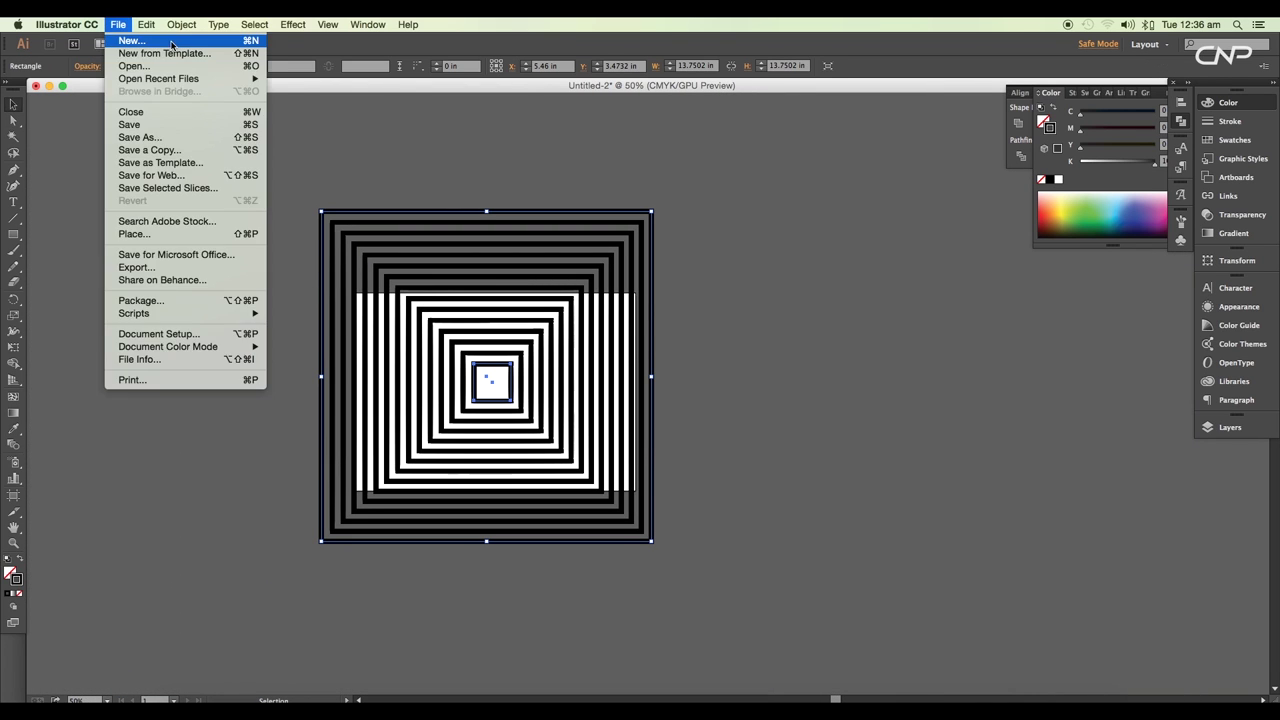
{"action": "mouse_move", "coordinate": [181, 24]}
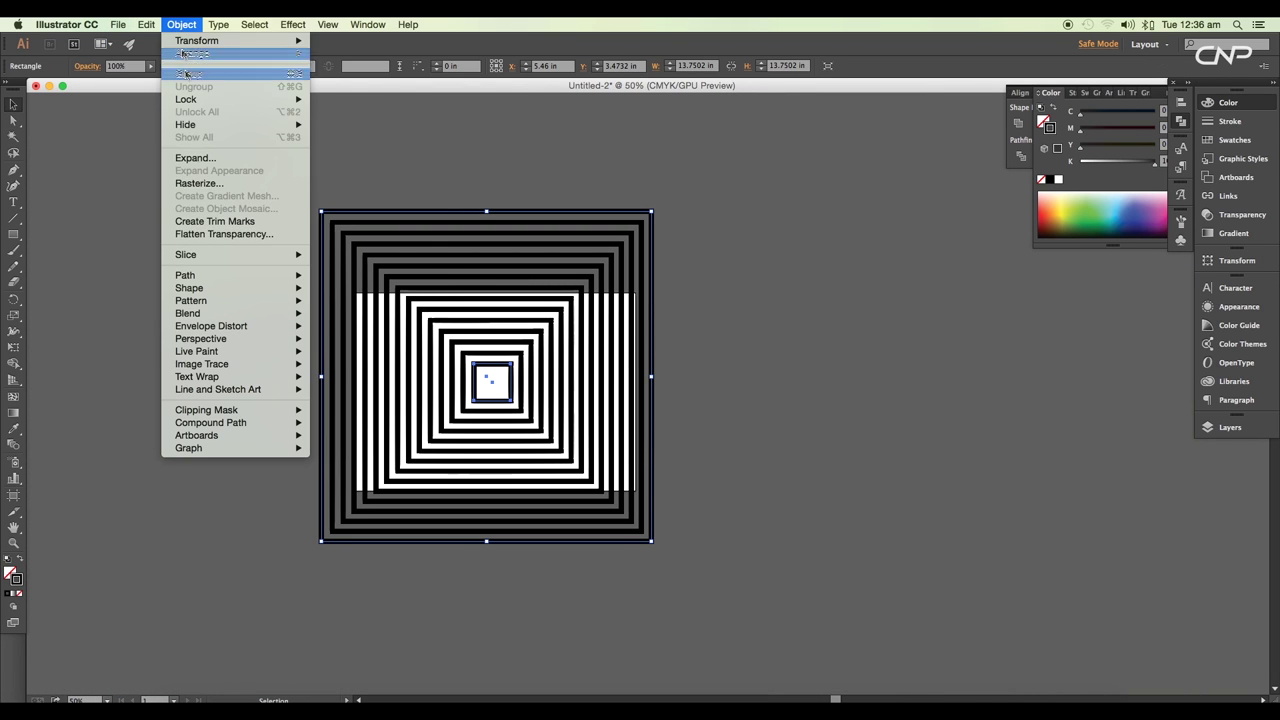
{"action": "left_click", "coordinate": [224, 159]}
{"action": "left_click", "coordinate": [676, 458]}
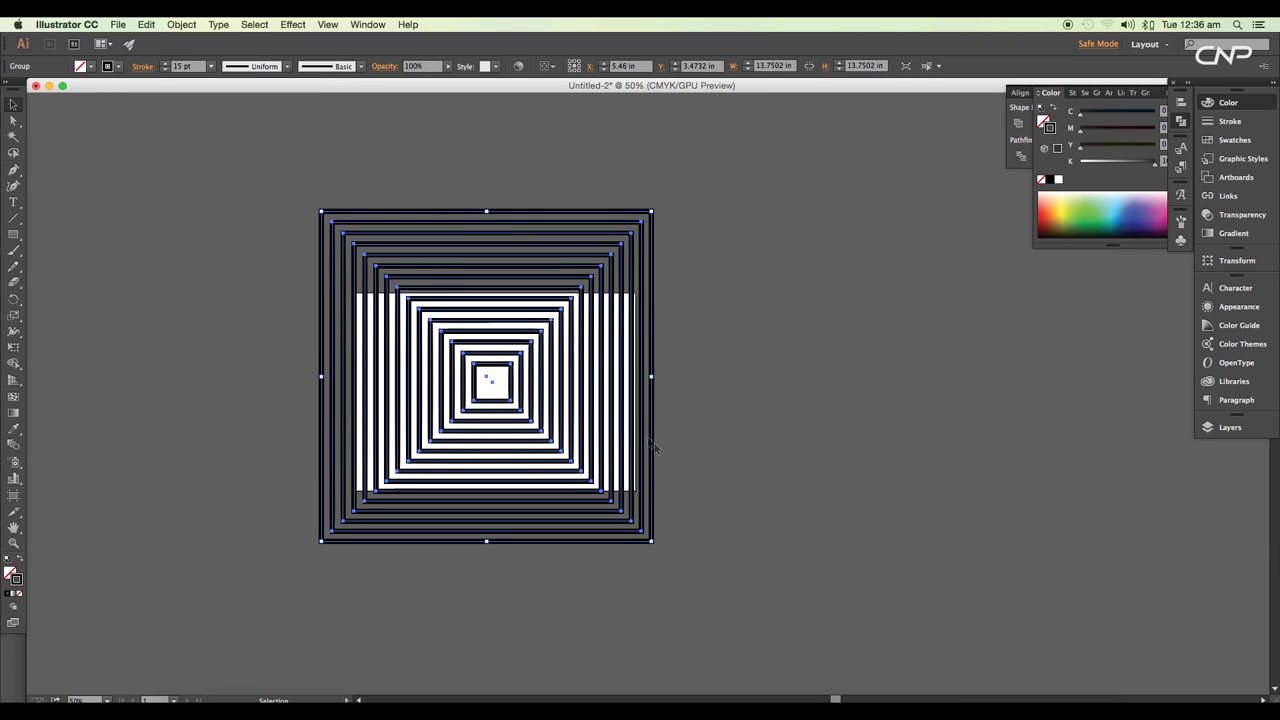
Outline the strokes of the expanded squares, converting them to filled shapes
{"action": "left_click", "coordinate": [182, 25]}
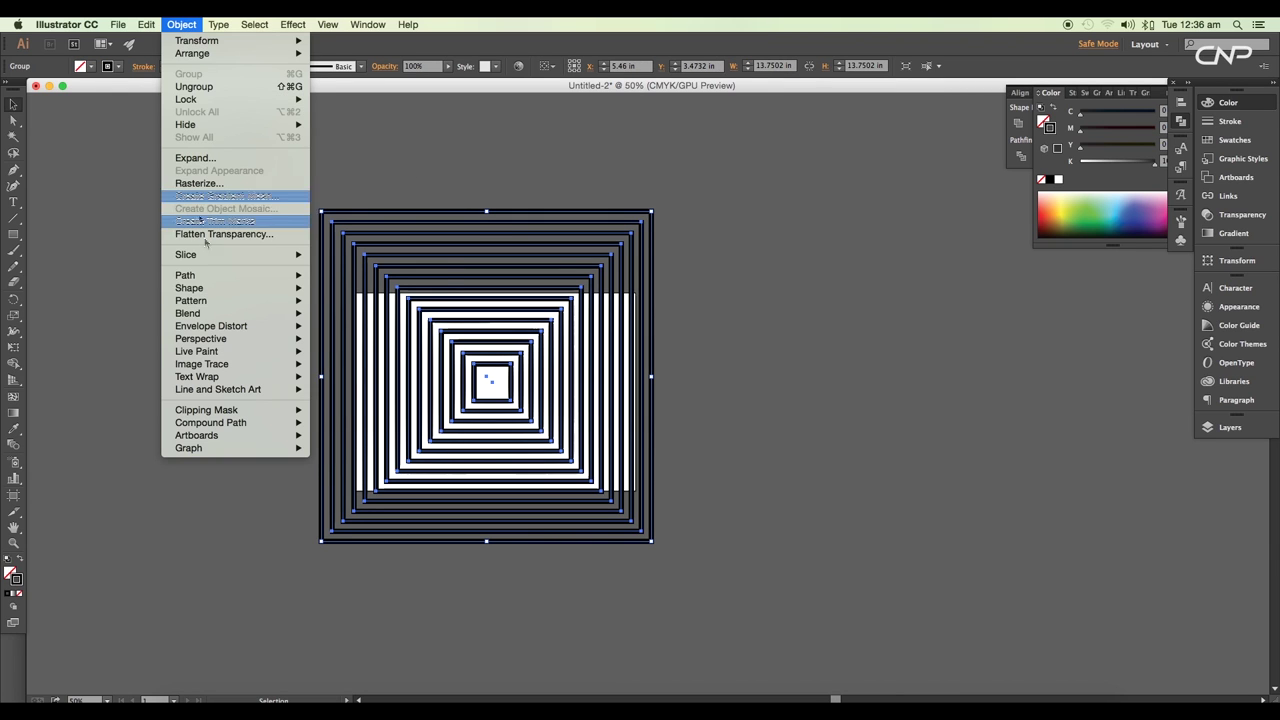
{"action": "mouse_move", "coordinate": [235, 280]}
{"action": "left_click", "coordinate": [354, 309]}
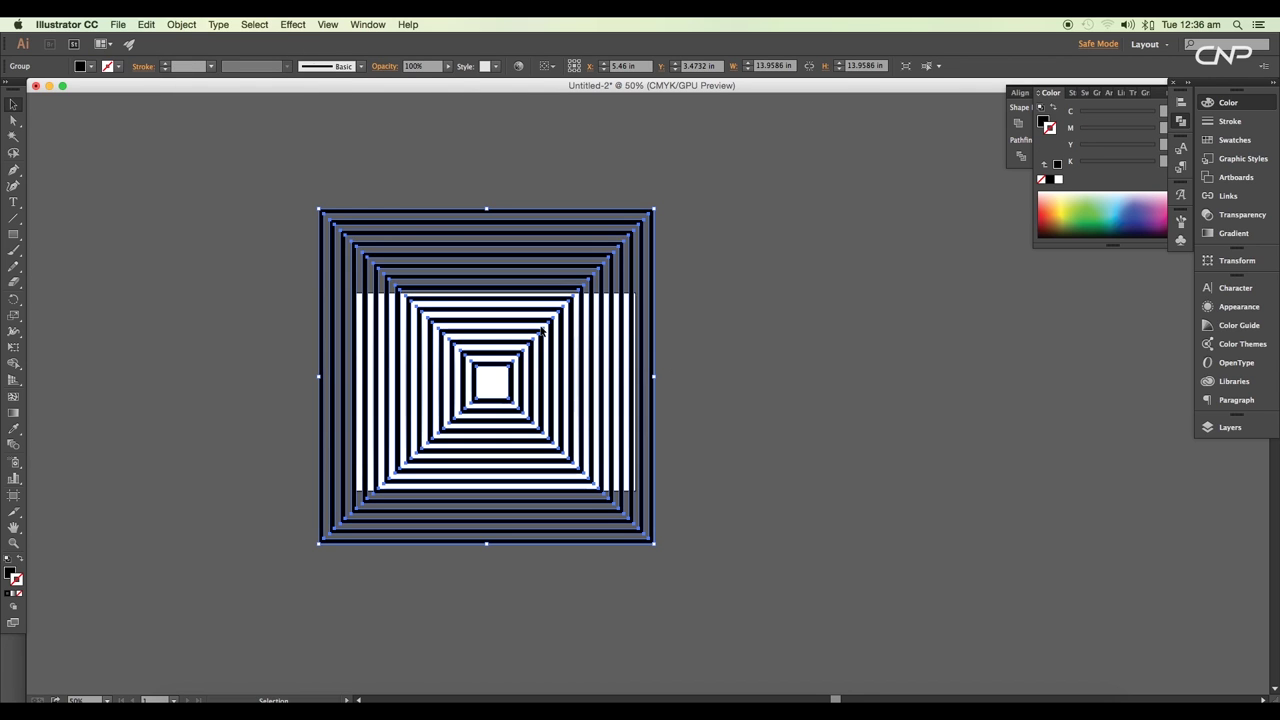
Bring the outlined squares into the Photoshop composition as a smart object, enlarge them over the canvas and keep them as the uppermost layer
{"action": "scroll", "coordinate": [561, 338], "scroll_direction": "up", "scroll_amount": 2}
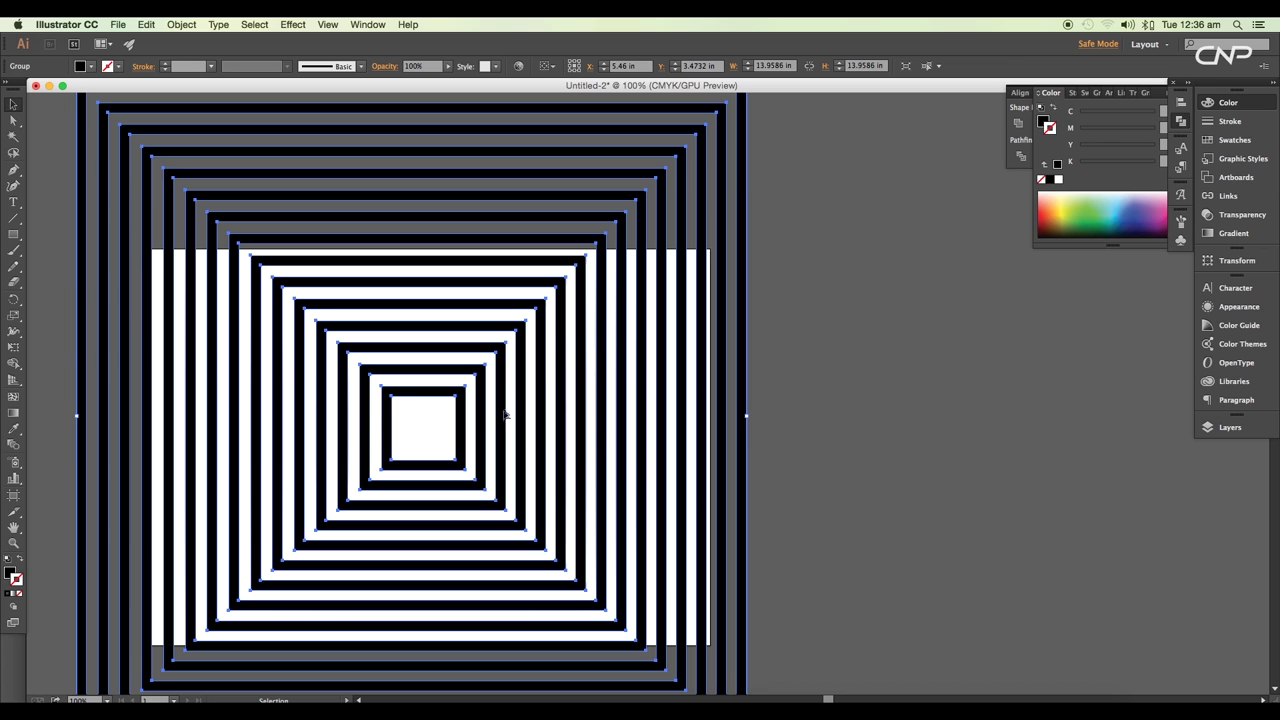
{"action": "left_click_drag", "start_coordinate": [477, 423], "coordinate": [727, 513]}
{"action": "scroll", "coordinate": [706, 459], "scroll_direction": "down", "scroll_amount": 3}
{"action": "left_click_drag", "start_coordinate": [720, 306], "coordinate": [823, 200]}
{"action": "key", "text": "Return"}
{"action": "left_click_drag", "start_coordinate": [636, 406], "coordinate": [609, 404]}
{"action": "left_click_drag", "start_coordinate": [1130, 303], "coordinate": [1108, 278]}
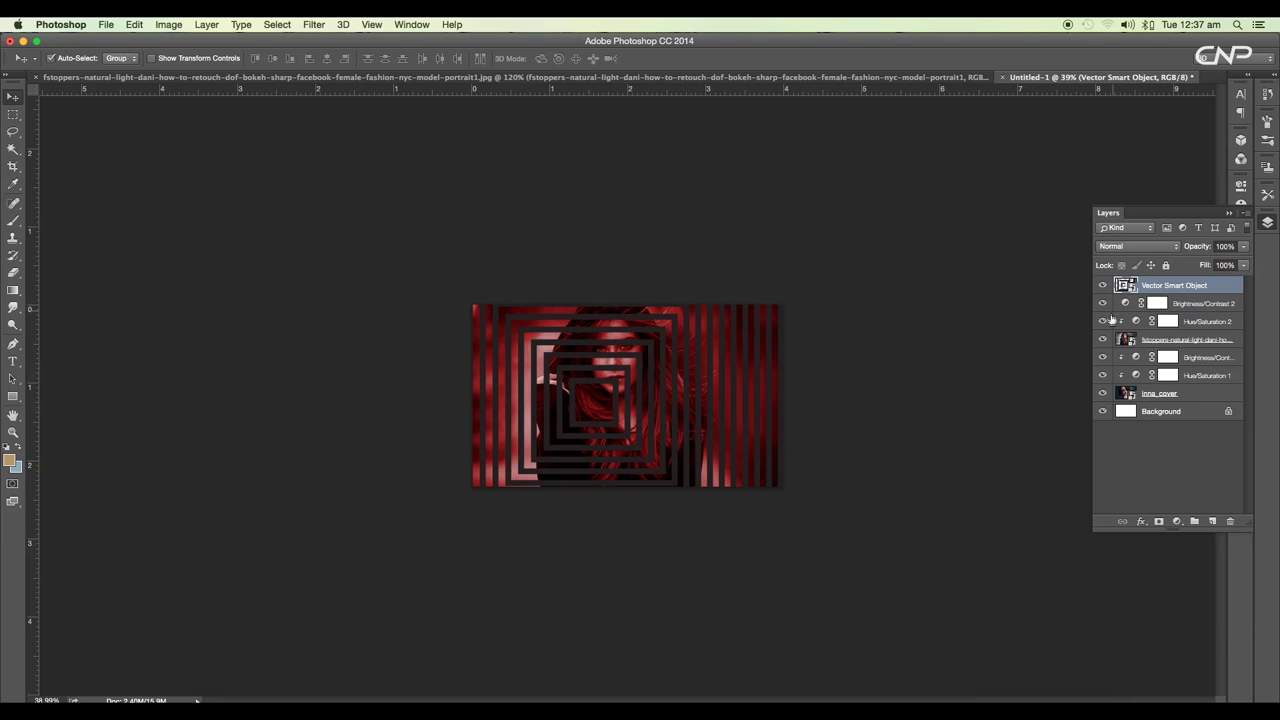
Hide the fstoppers portrait, scale the square pattern to 56.02% and position its central square around the eye in the golden portrait
{"action": "left_click", "coordinate": [1103, 339]}
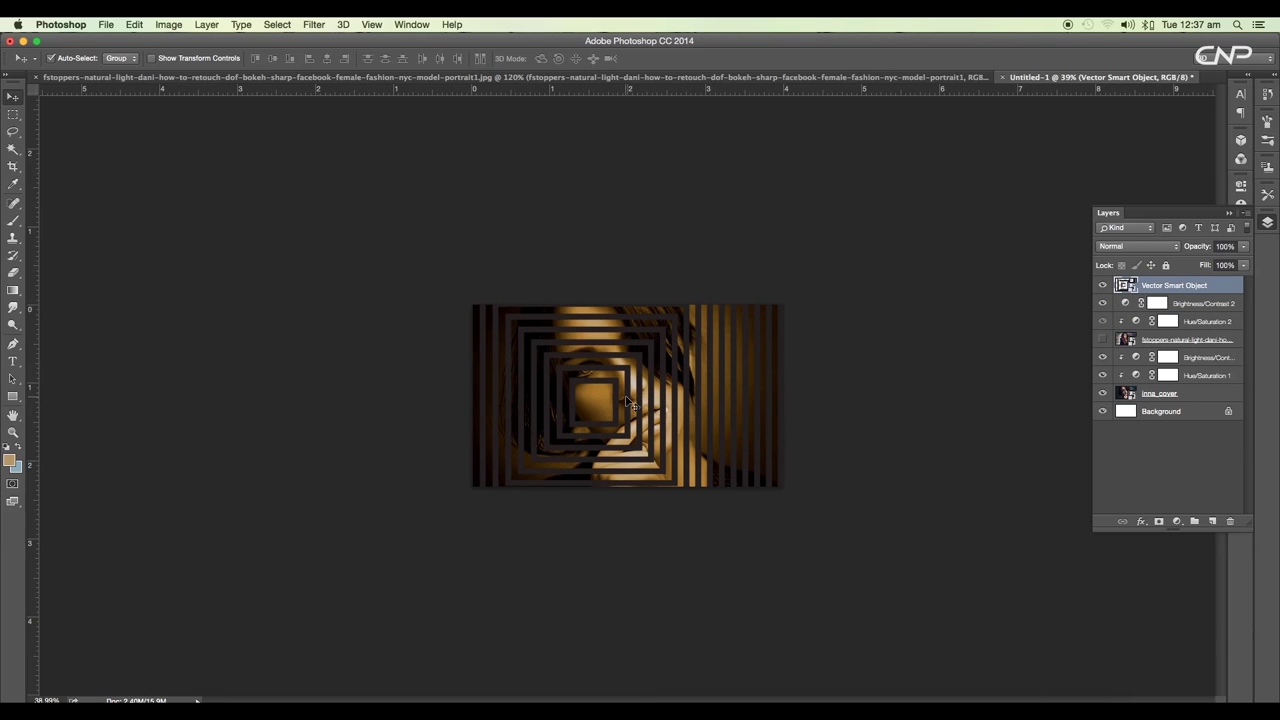
{"action": "mouse_move", "coordinate": [618, 405]}
{"action": "left_mouse_down"}
{"action": "mouse_move", "coordinate": [648, 368]}
{"action": "mouse_move", "coordinate": [613, 392]}
{"action": "left_mouse_up"}
{"action": "key", "text": "super+t"}
{"action": "left_click_drag", "start_coordinate": [769, 573], "coordinate": [808, 600]}
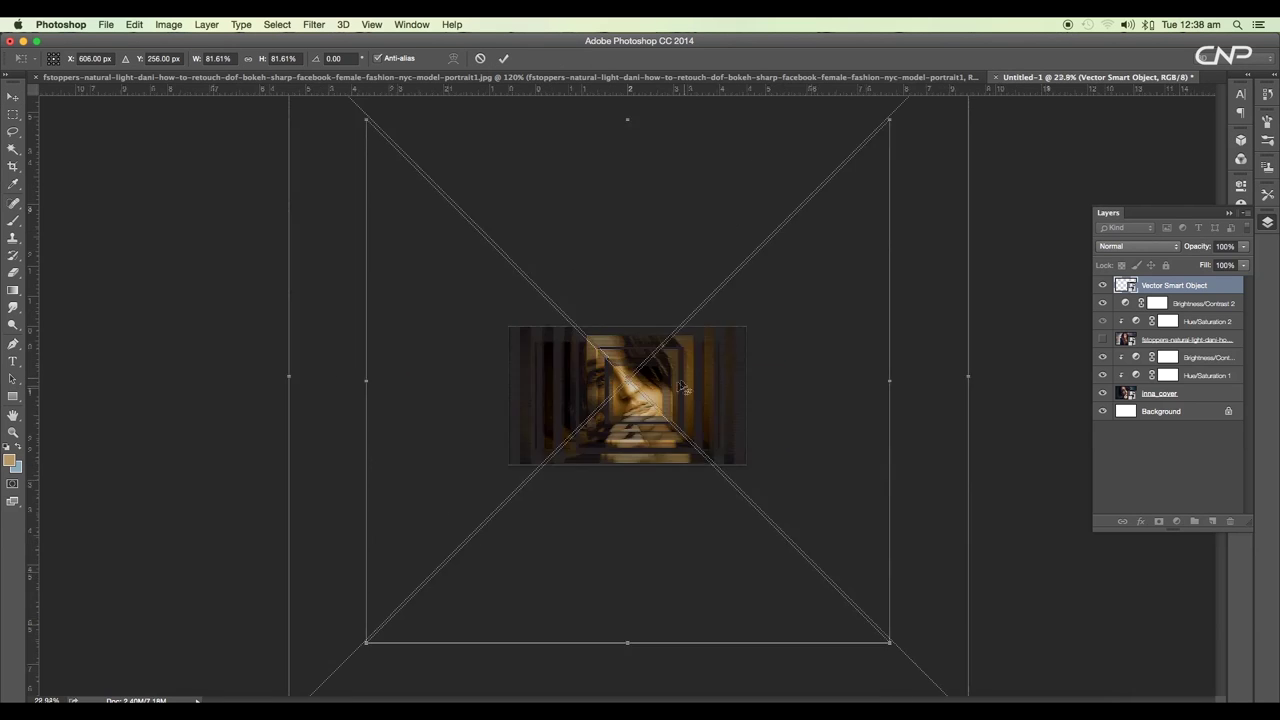
{"action": "key", "text": "super+plus"}
{"action": "key", "text": "super+plus"}
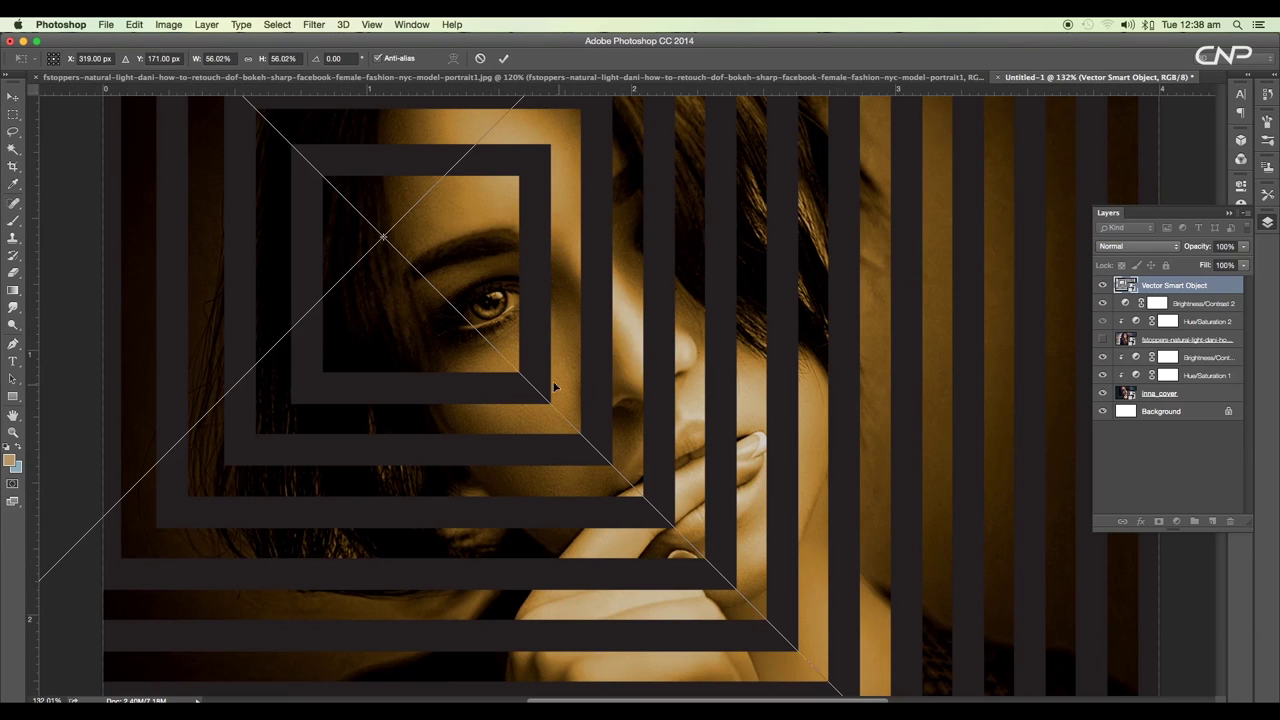
{"action": "left_click_drag", "start_coordinate": [549, 381], "coordinate": [611, 402]}
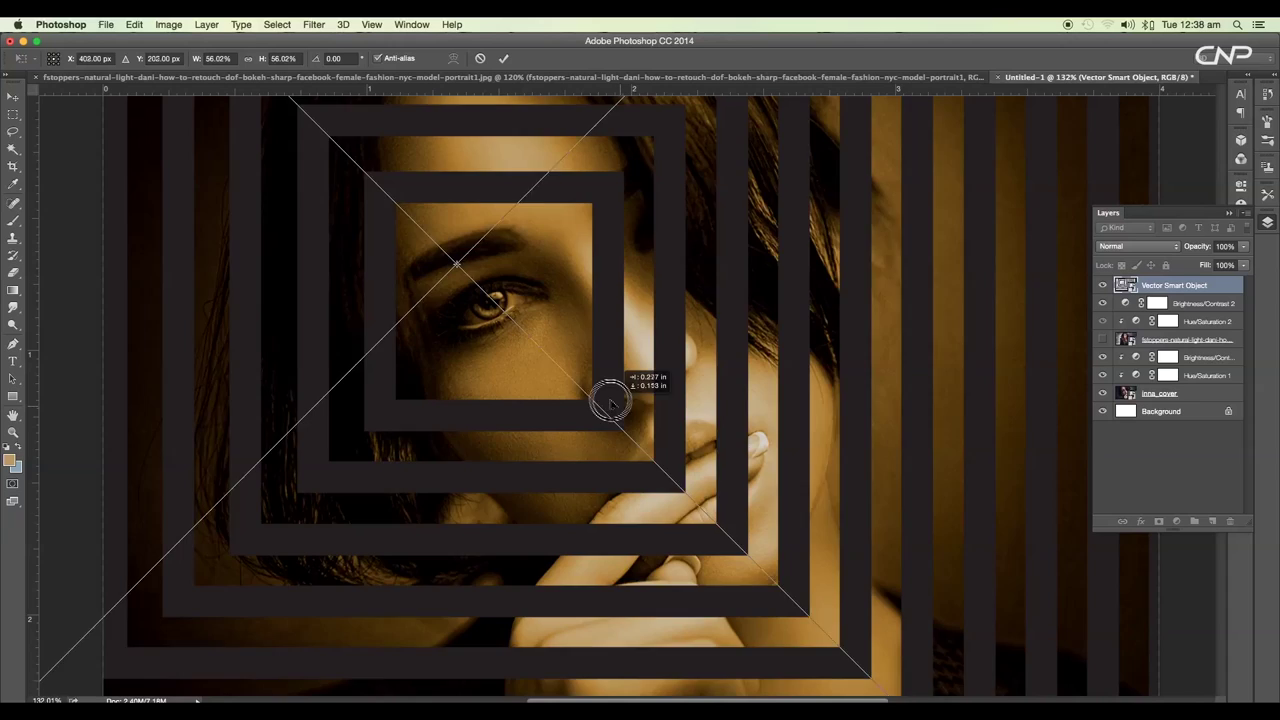
Rotate the square pattern 45 degrees into concentric diamonds and apply the transformation
{"action": "scroll", "coordinate": [708, 318], "scroll_direction": "down", "scroll_amount": 8}
{"action": "left_click_drag", "start_coordinate": [736, 265], "coordinate": [846, 397]}
{"action": "key", "text": "Return"}
{"action": "scroll", "coordinate": [617, 384], "scroll_direction": "up", "scroll_amount": 2}
{"action": "left_click", "coordinate": [617, 384]}
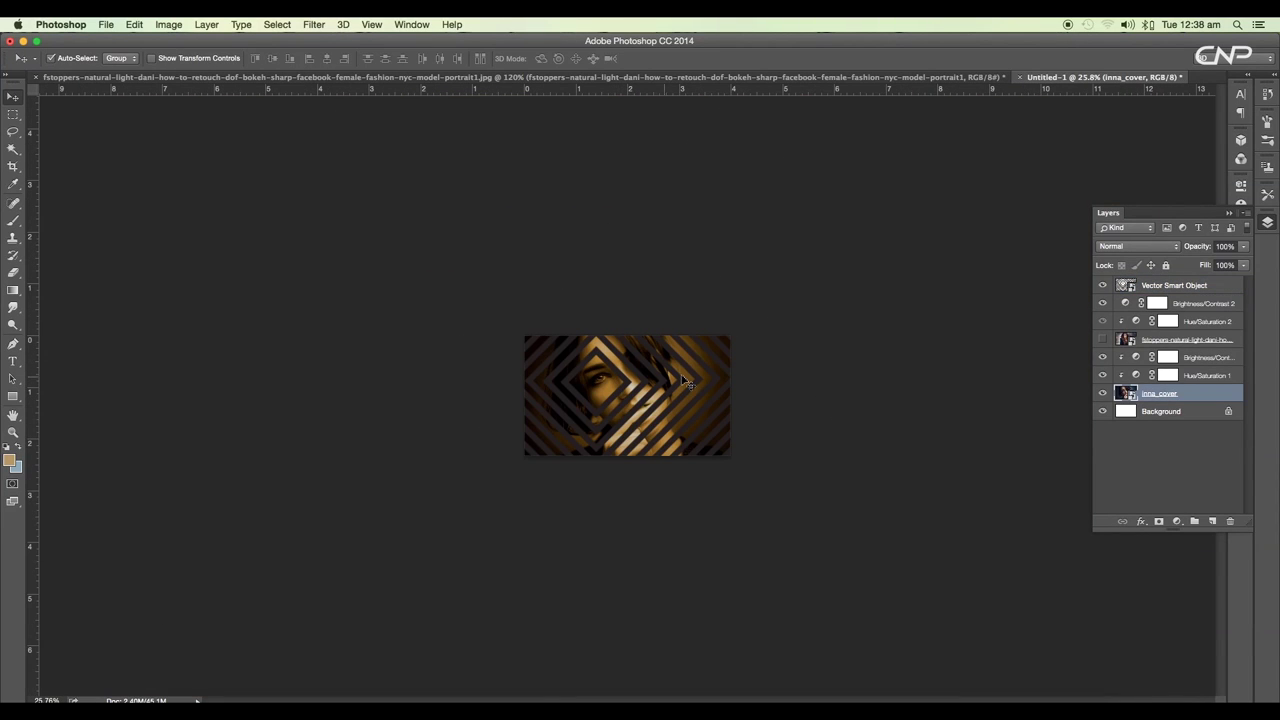
{"action": "key", "text": "super+t"}
{"action": "left_click_drag", "start_coordinate": [733, 475], "coordinate": [751, 480]}
{"action": "key", "text": "Escape"}
Scale the diamond pattern to 67.86%, recentre it around the eye and show the fstoppers portrait again
{"action": "left_click_drag", "start_coordinate": [626, 388], "coordinate": [617, 392]}
{"action": "key", "text": "super+t"}
{"action": "left_click_drag", "start_coordinate": [860, 373], "coordinate": [987, 384]}
{"action": "left_click_drag", "start_coordinate": [677, 392], "coordinate": [620, 386]}
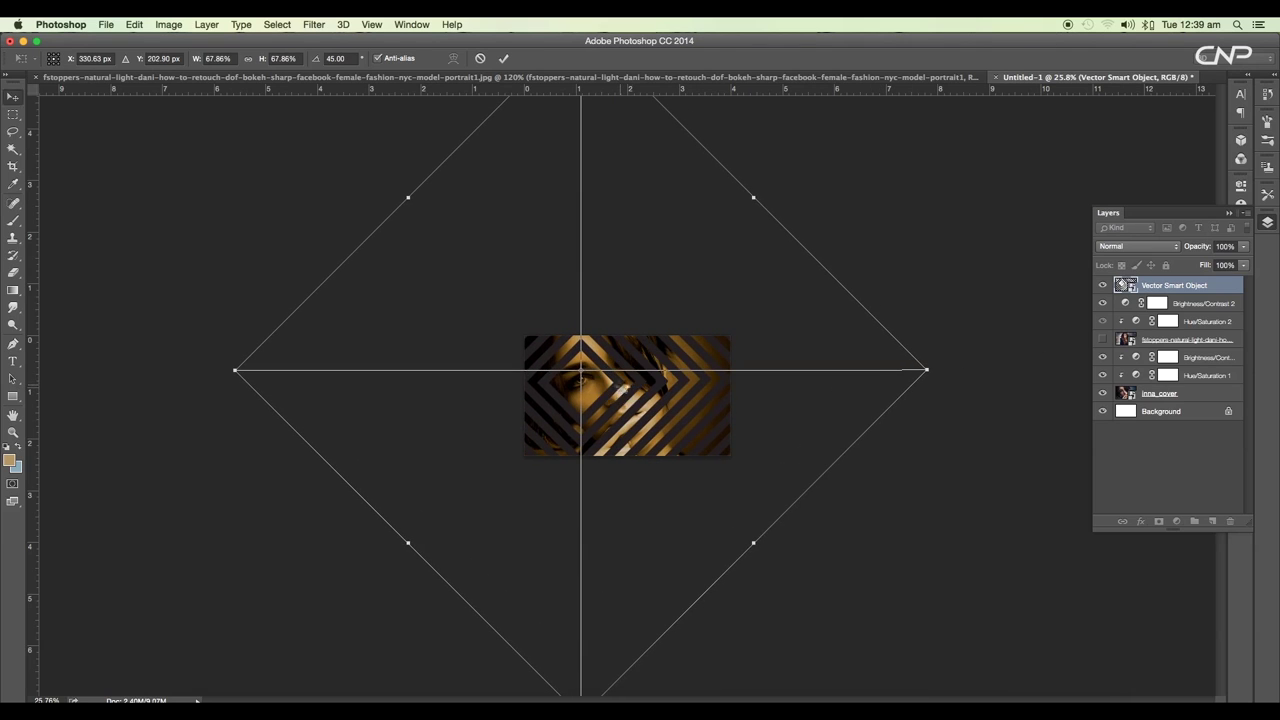
{"action": "key", "text": "Return"}
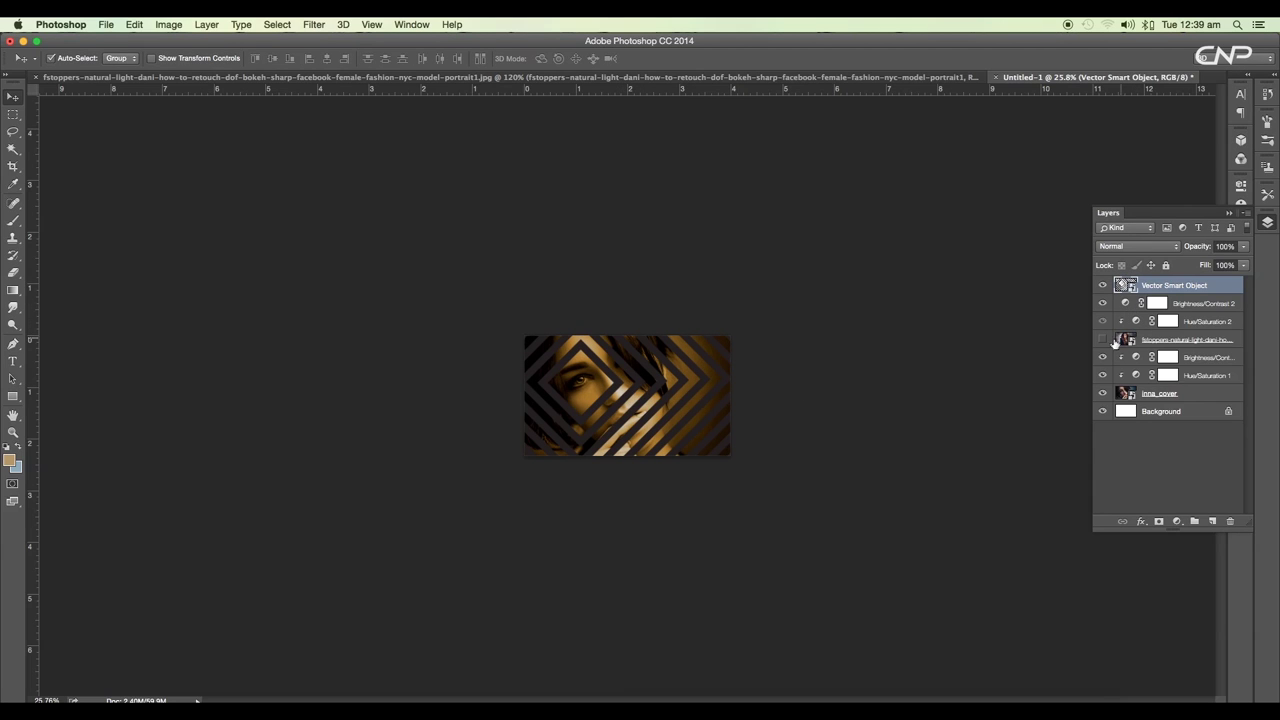
{"action": "left_click", "coordinate": [1103, 340]}
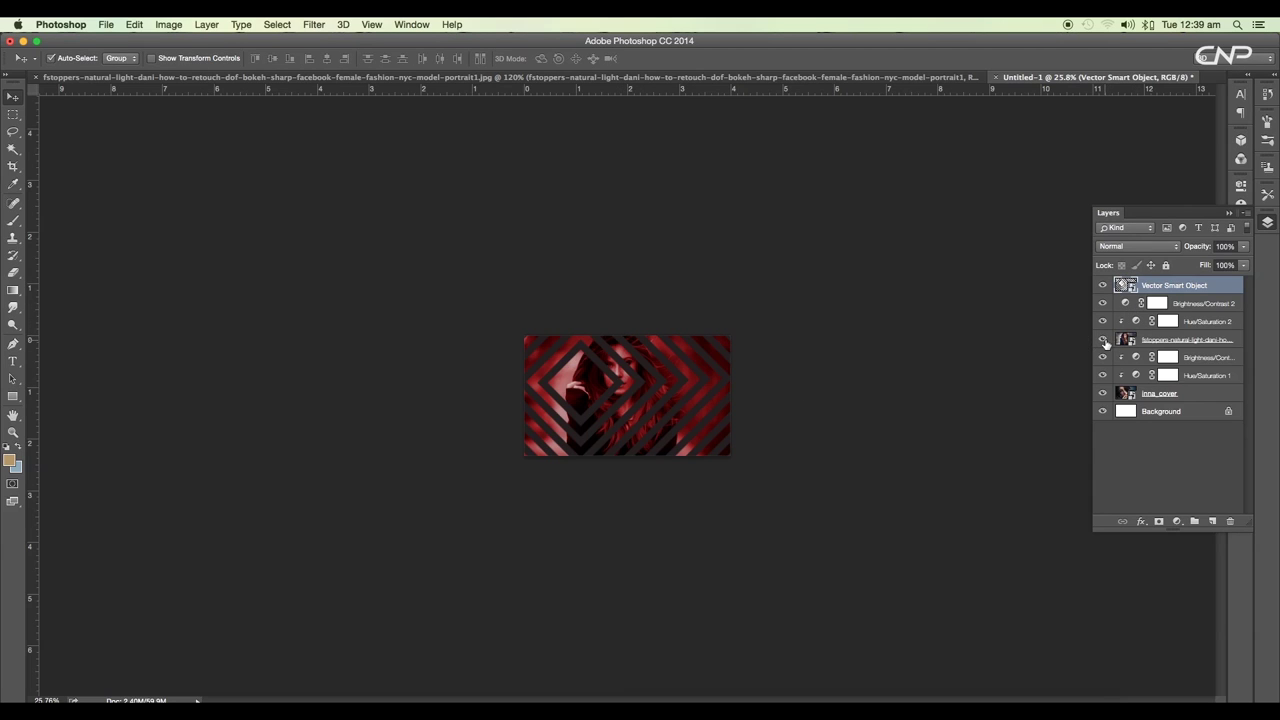
Reposition the fstoppers portrait so the face sits in the canvas's right half and enlarge it to cover the whole canvas
{"action": "left_click_drag", "start_coordinate": [617, 372], "coordinate": [653, 372]}
{"action": "key", "text": "ctrl+t"}
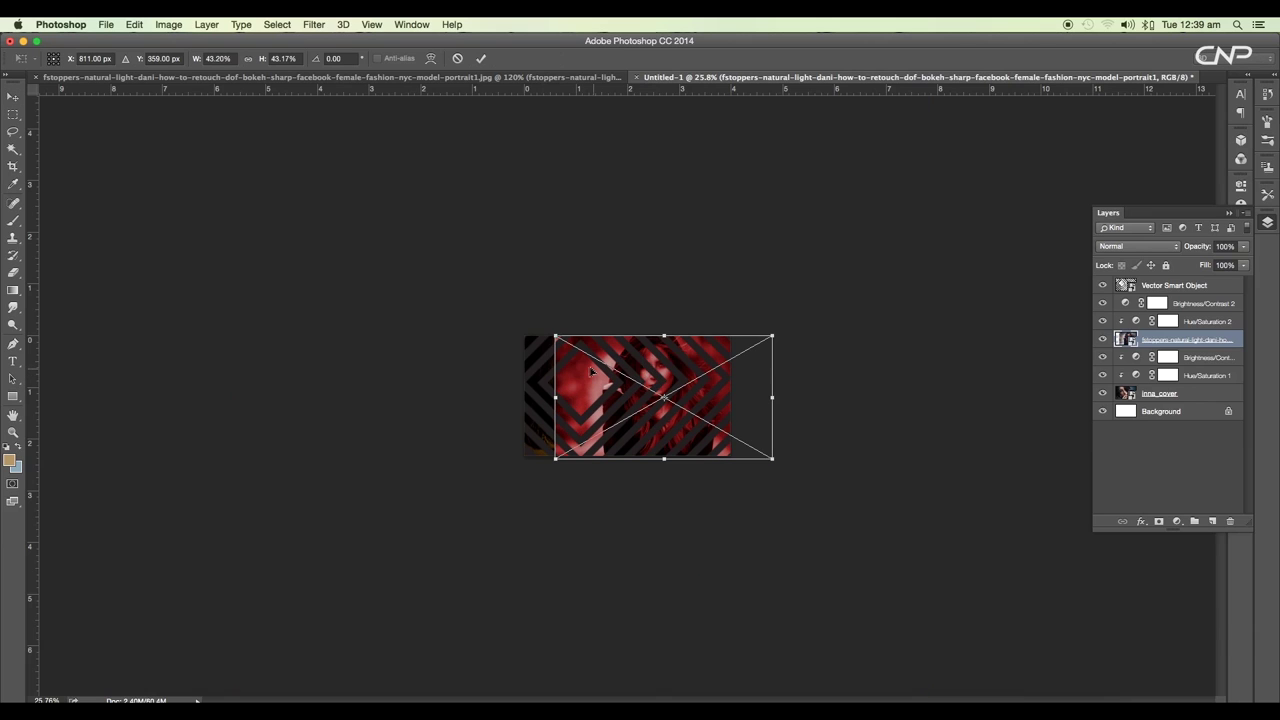
{"action": "left_click_drag", "start_coordinate": [555, 338], "coordinate": [509, 333]}
{"action": "key", "text": "Return"}
{"action": "mouse_move", "coordinate": [661, 369]}
{"action": "left_mouse_down"}
{"action": "mouse_move", "coordinate": [668, 390]}
{"action": "mouse_move", "coordinate": [685, 372]}
{"action": "mouse_move", "coordinate": [664, 374]}
{"action": "left_mouse_up"}
{"action": "left_click", "coordinate": [795, 379]}
{"action": "scroll", "coordinate": [731, 387], "scroll_direction": "up", "scroll_amount": 3}
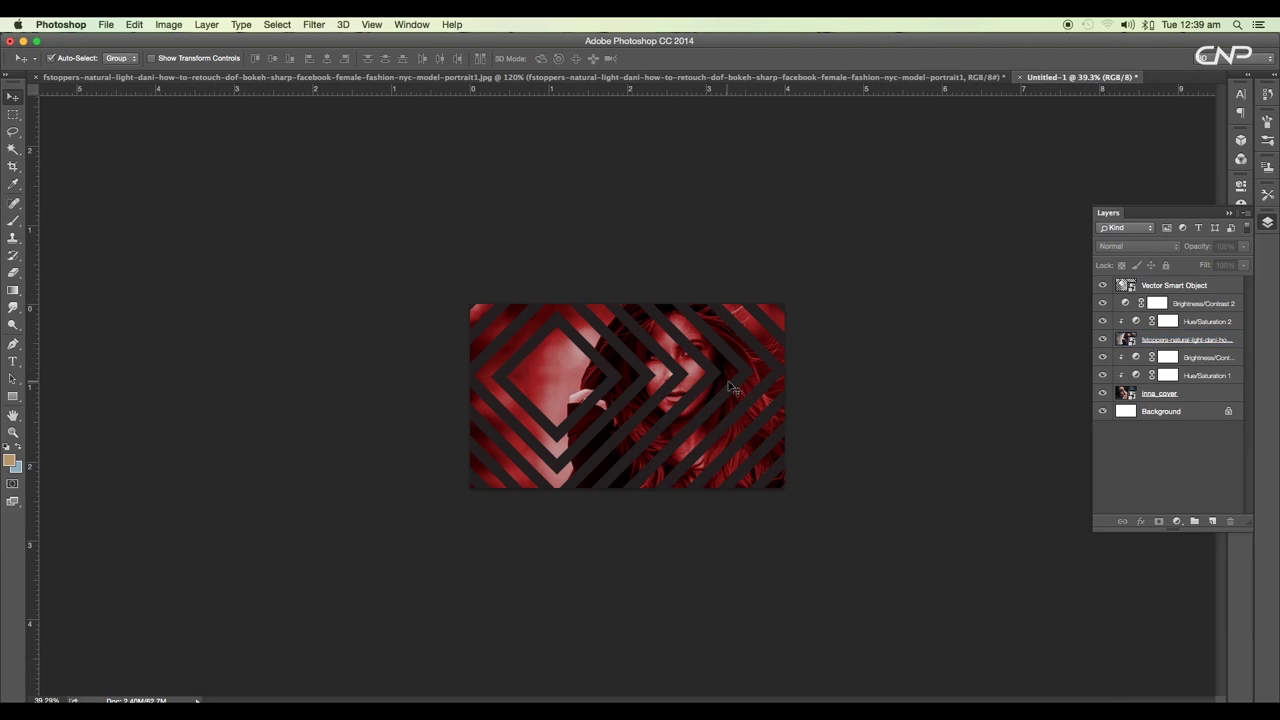
Move the diamond Vector Smart Object below the fstoppers portrait and clip the portrait and Brightness/Contrast 2 to it
{"action": "left_click_drag", "start_coordinate": [1163, 286], "coordinate": [1155, 335]}
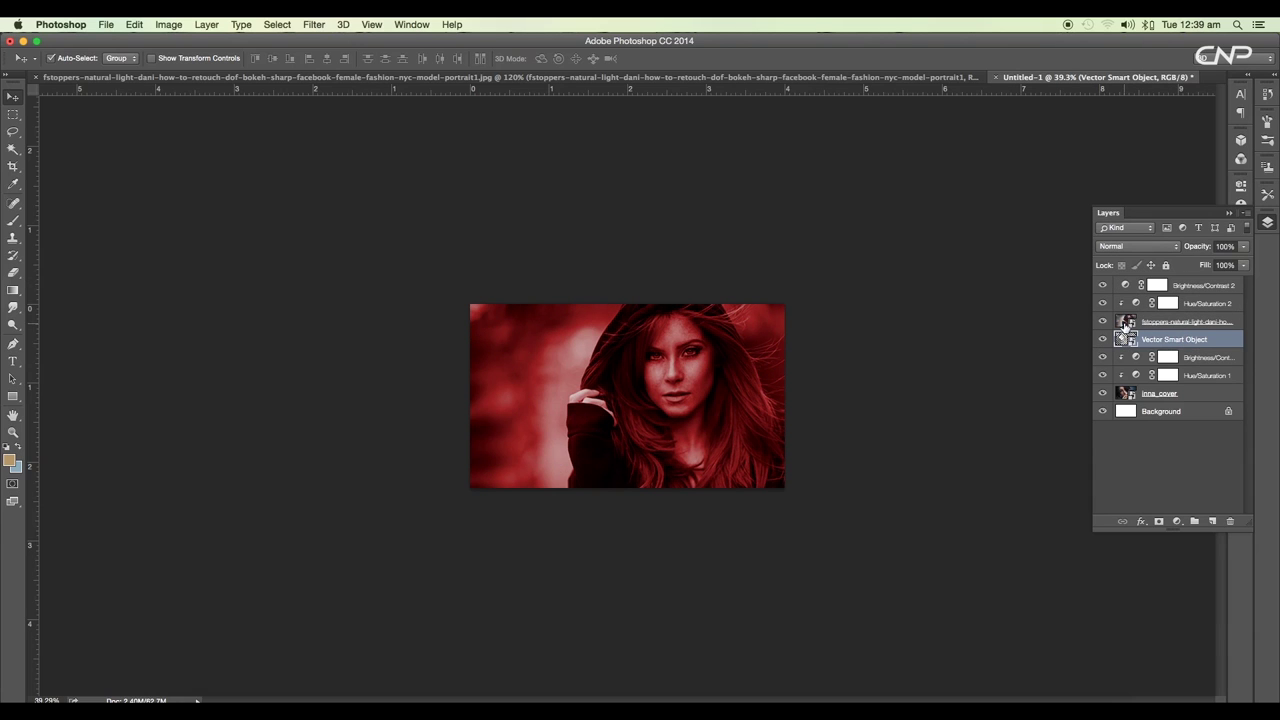
{"action": "left_click", "coordinate": [1190, 323]}
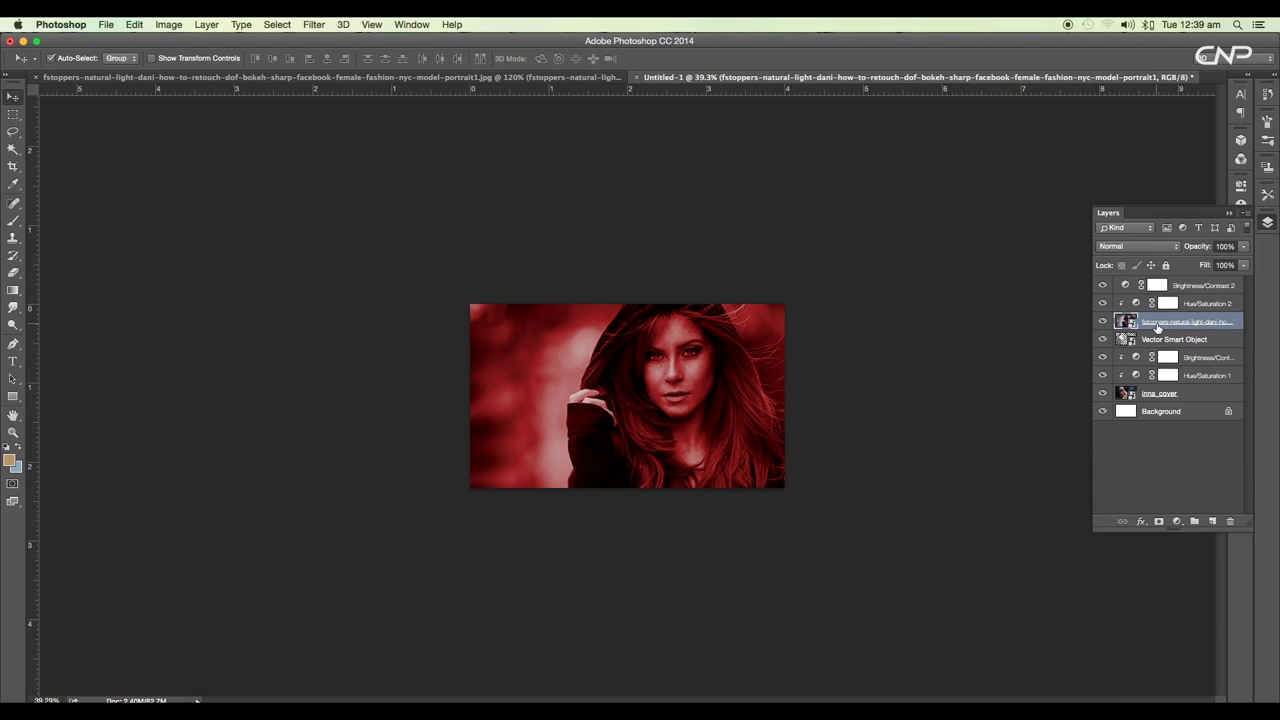
{"action": "left_click", "coordinate": [1145, 328], "text": "alt"}
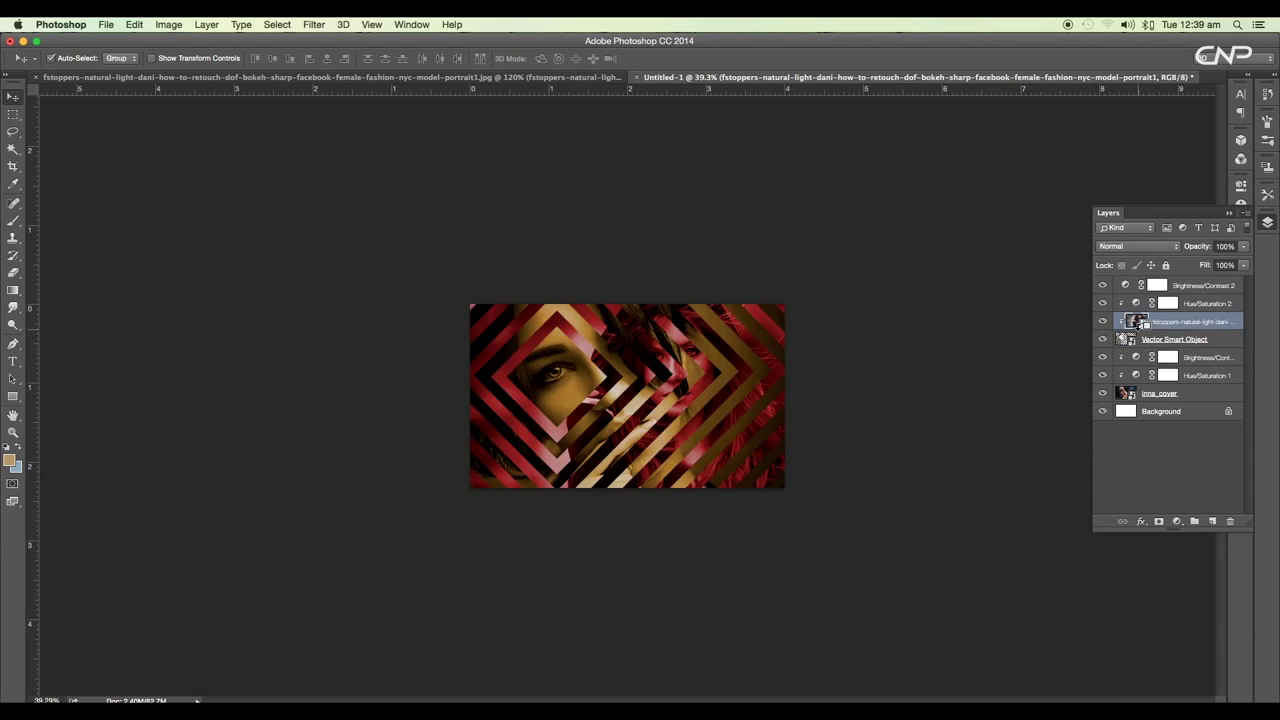
{"action": "scroll", "coordinate": [695, 362], "scroll_direction": "up", "scroll_amount": 5}
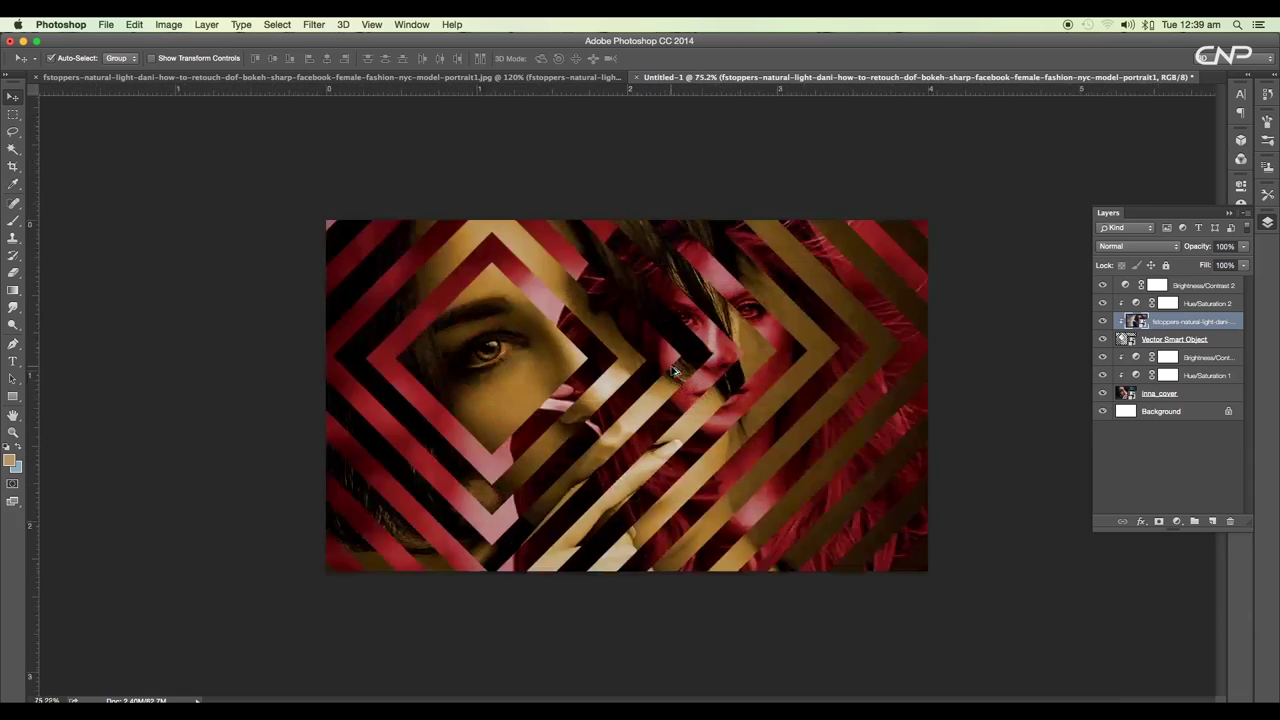
{"action": "scroll", "coordinate": [675, 370], "scroll_direction": "down", "scroll_amount": 2}
{"action": "scroll", "coordinate": [687, 368], "scroll_direction": "down", "scroll_amount": 1}
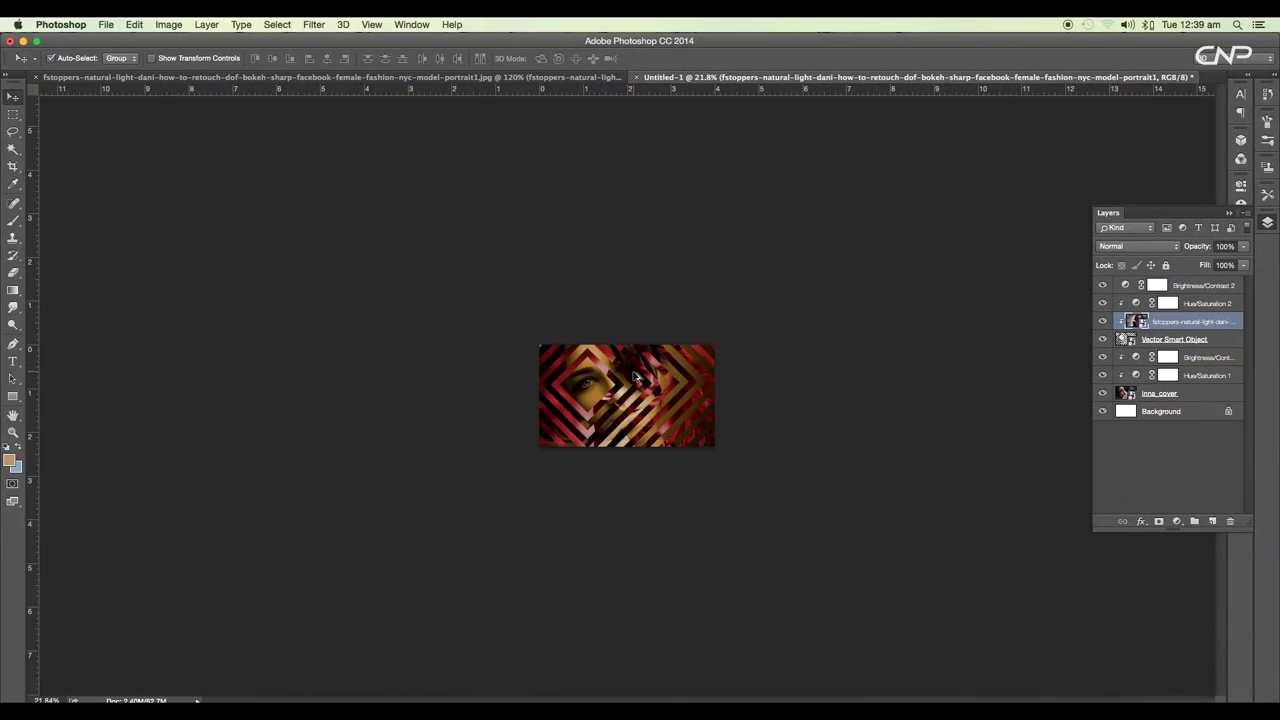
{"action": "scroll", "coordinate": [698, 360], "scroll_direction": "down", "scroll_amount": 1}
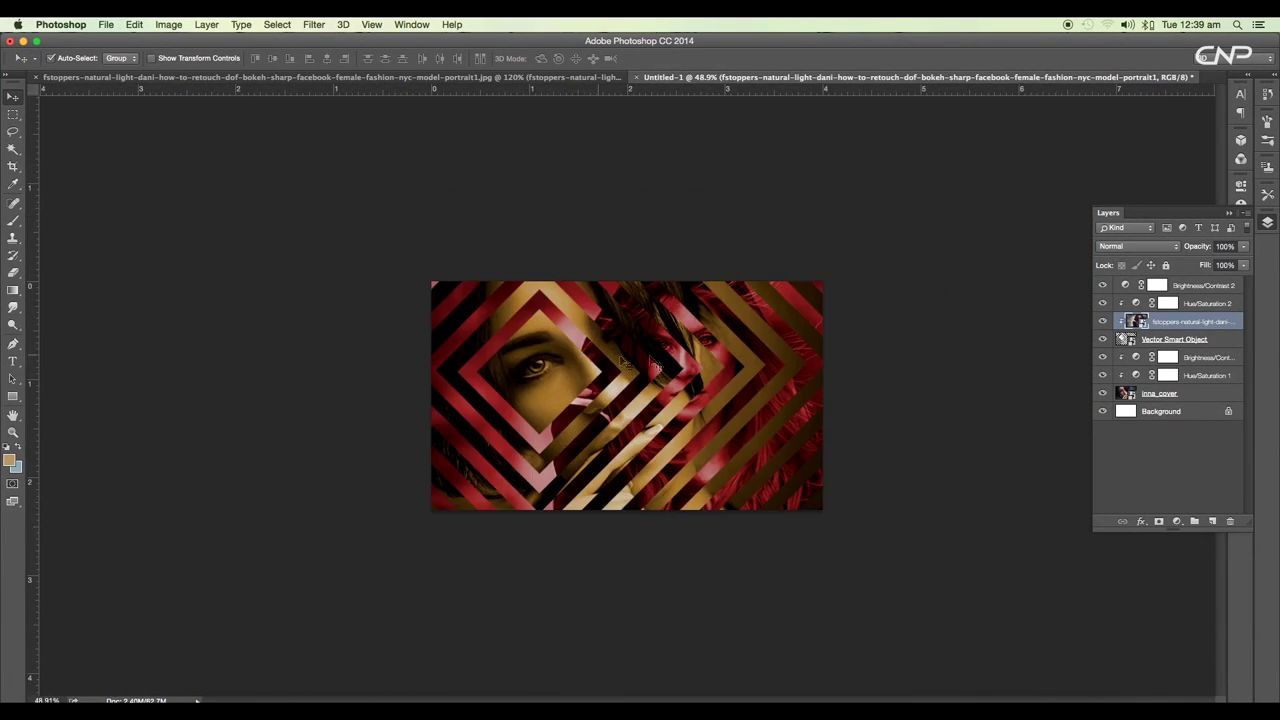
{"action": "scroll", "coordinate": [703, 368], "scroll_direction": "up", "scroll_amount": 2}
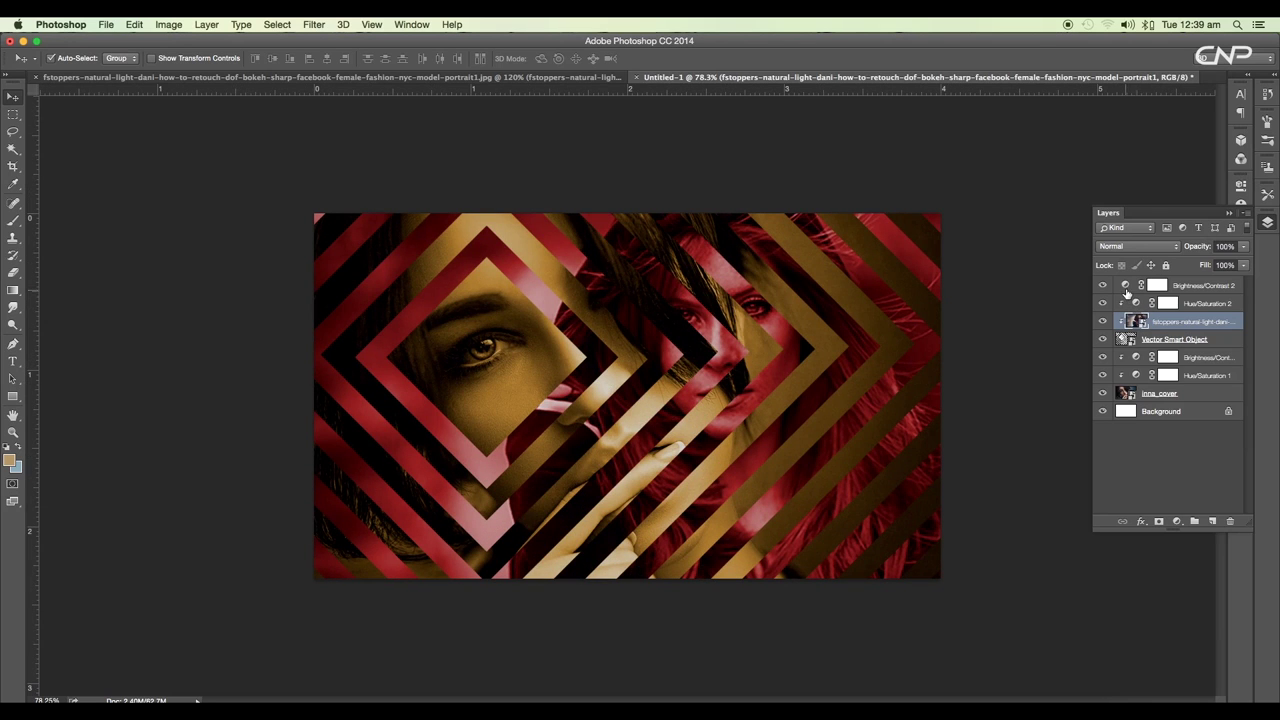
{"action": "left_click", "coordinate": [1128, 288]}
{"action": "left_click", "coordinate": [1134, 294], "text": "alt"}
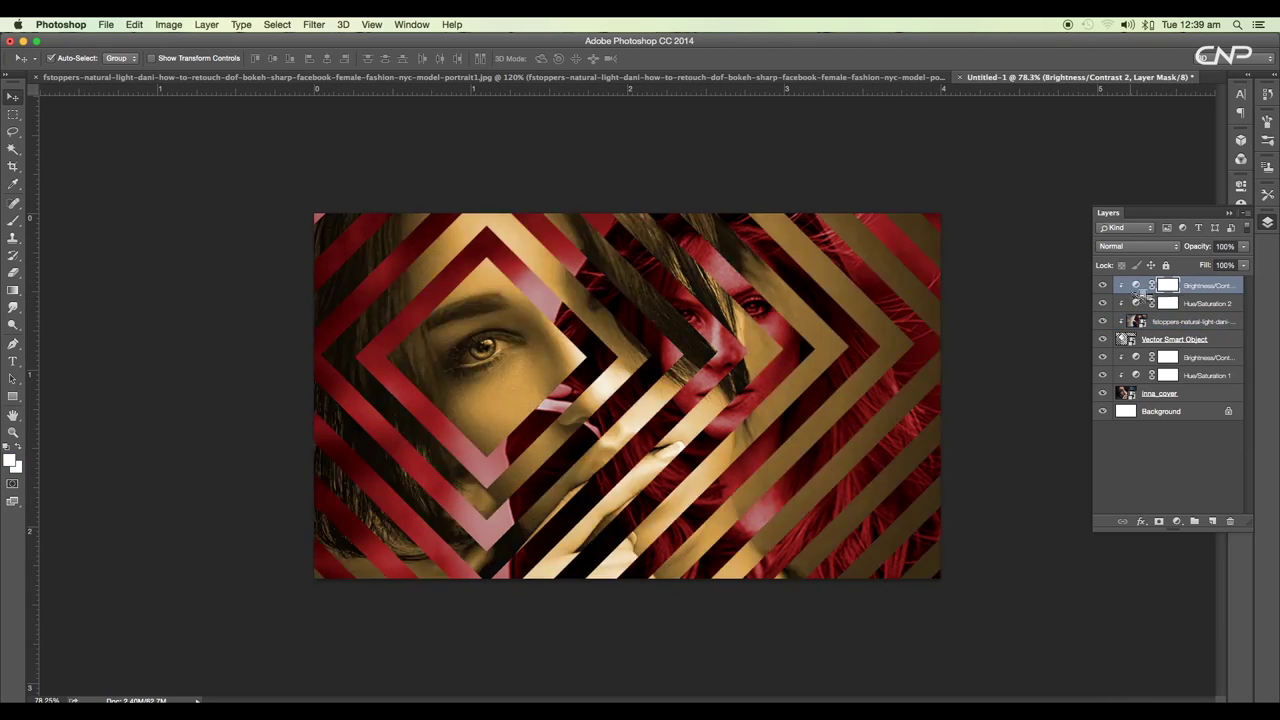
Set the golden portrait's Brightness/Contrast 1 adjustment to brightness -42 and contrast 18
{"action": "left_click", "coordinate": [1134, 358]}
{"action": "left_click", "coordinate": [1102, 392]}
{"action": "left_click", "coordinate": [1102, 392]}
{"action": "left_click", "coordinate": [1135, 357]}
{"action": "double_click", "coordinate": [1134, 360]}
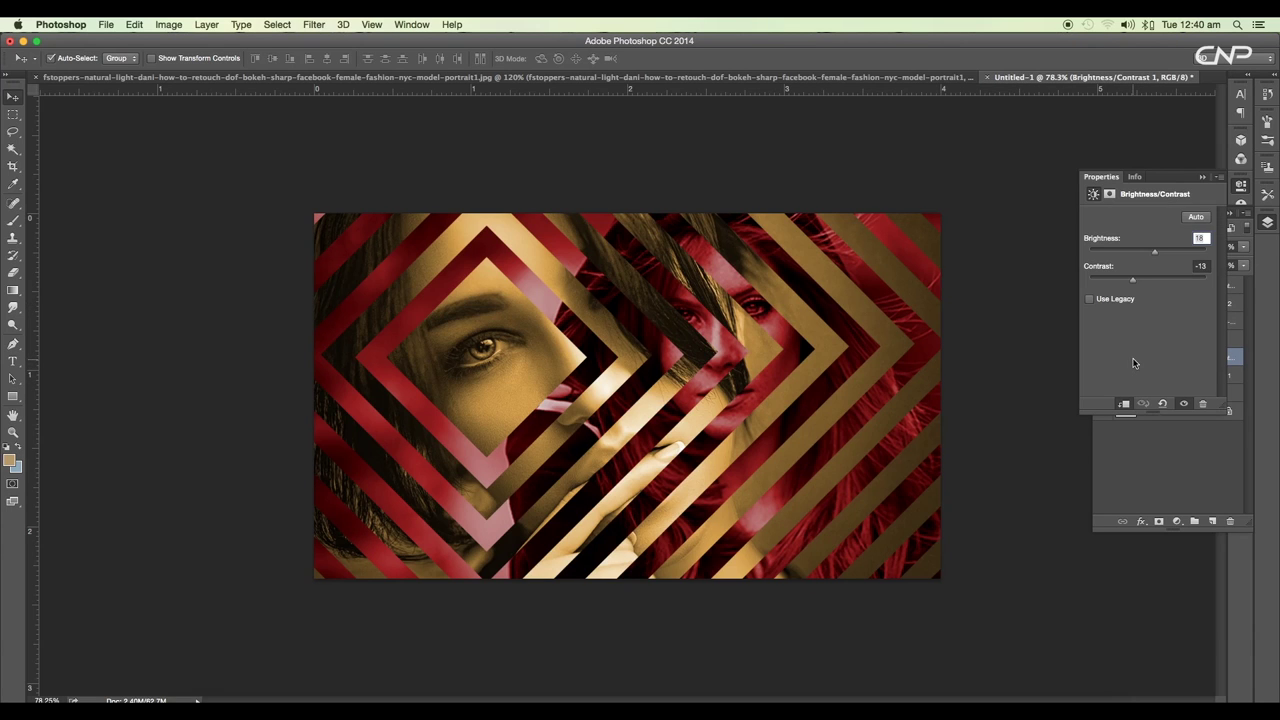
{"action": "mouse_move", "coordinate": [1149, 259]}
{"action": "left_mouse_down"}
{"action": "mouse_move", "coordinate": [1136, 257]}
{"action": "mouse_move", "coordinate": [1138, 278]}
{"action": "mouse_move", "coordinate": [1158, 280]}
{"action": "left_mouse_up"}
{"action": "left_click_drag", "start_coordinate": [1136, 253], "coordinate": [1131, 253]}
{"action": "key", "text": "super+minus"}
{"action": "key", "text": "super+minus"}
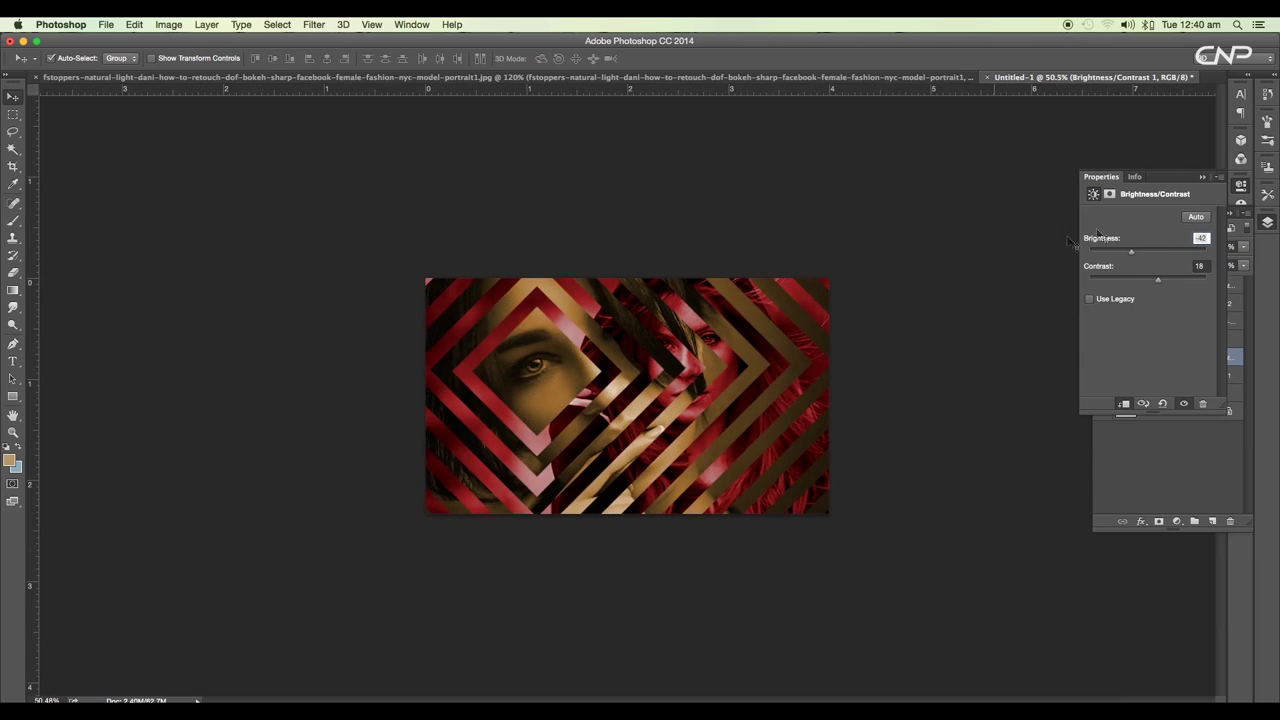
{"action": "left_click", "coordinate": [1202, 176]}
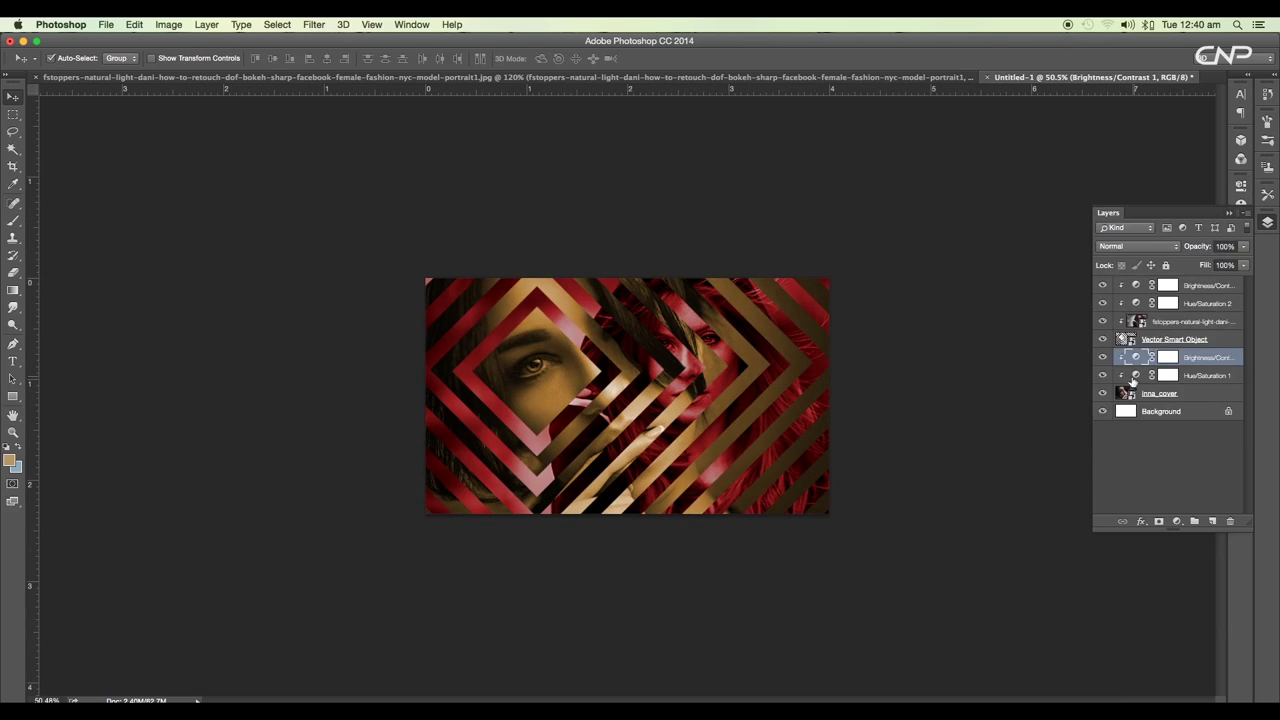
{"action": "left_click", "coordinate": [1104, 393]}
{"action": "left_click", "coordinate": [1104, 393]}
Slightly lower the brightness of the red portrait's clipped Brightness/Contrast 2 adjustment
{"action": "scroll", "coordinate": [620, 376], "scroll_direction": "up", "scroll_amount": 7}
{"action": "scroll", "coordinate": [640, 374], "scroll_direction": "down", "scroll_amount": 6}
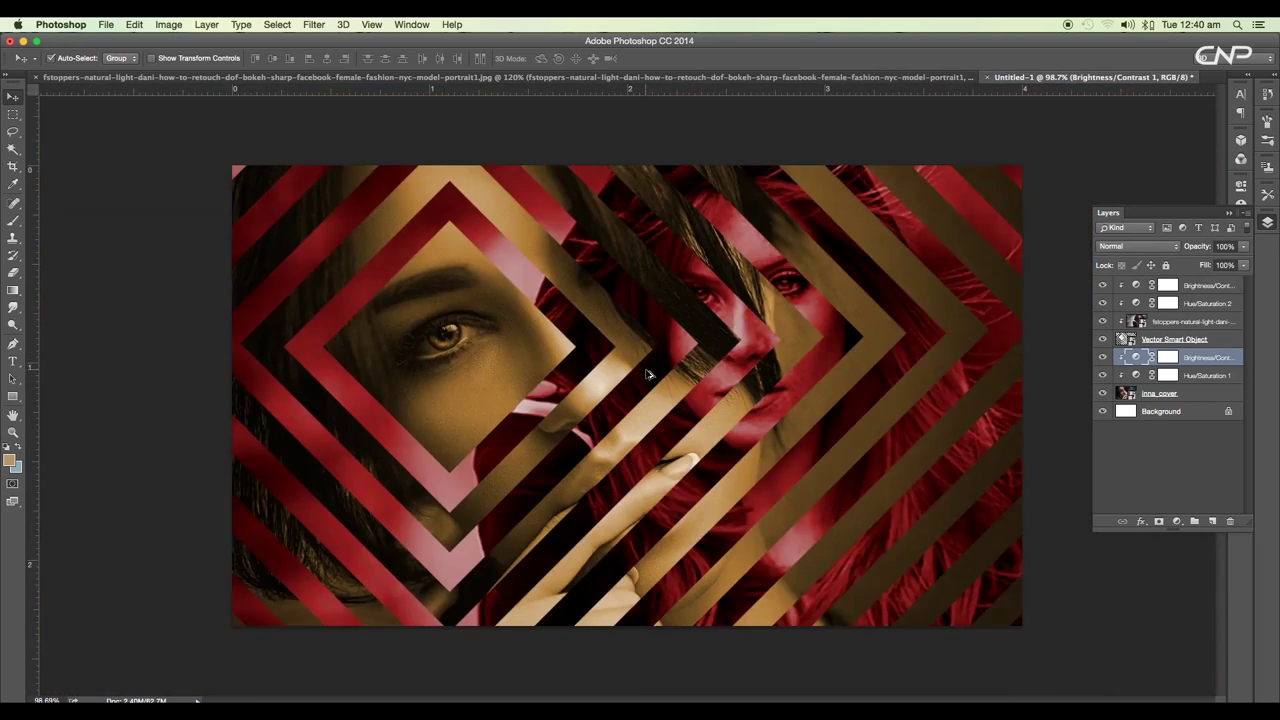
{"action": "left_click", "coordinate": [1131, 303]}
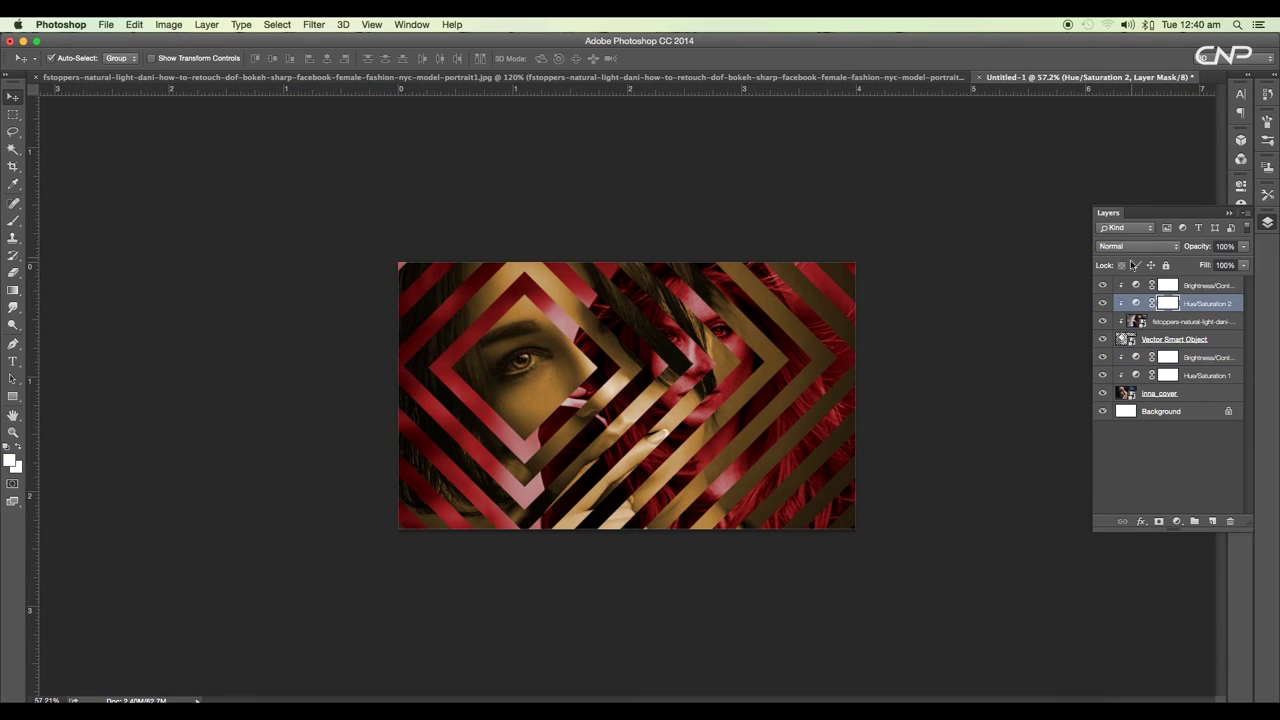
{"action": "double_click", "coordinate": [1137, 285]}
{"action": "left_click_drag", "start_coordinate": [1126, 256], "coordinate": [1122, 255]}
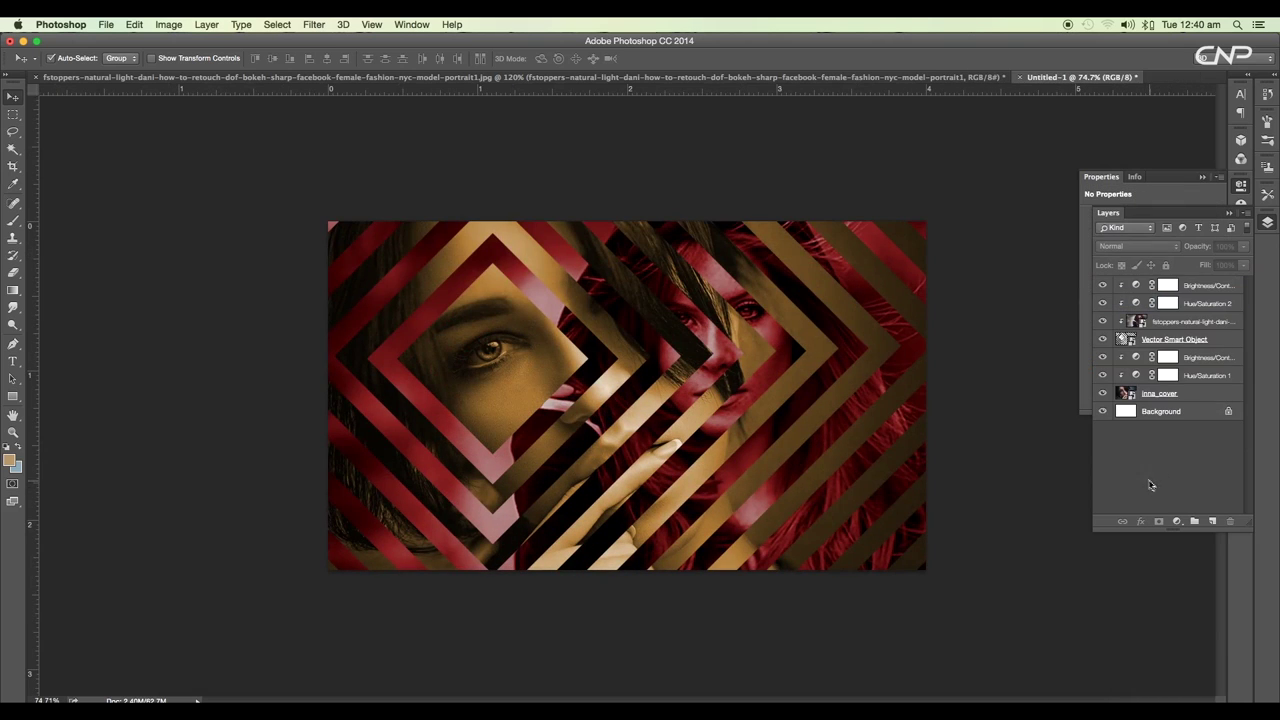
Draw a gold-filled rectangle about 1222 x 68 px along the canvas's bottom edge and clip it directly above the fstoppers portrait
{"action": "left_click", "coordinate": [13, 396]}
{"action": "left_click", "coordinate": [60, 391]}
{"action": "left_click_drag", "start_coordinate": [323, 544], "coordinate": [932, 573]}
{"action": "left_click_drag", "start_coordinate": [1131, 289], "coordinate": [1139, 327]}
{"action": "key", "text": "super+minus"}
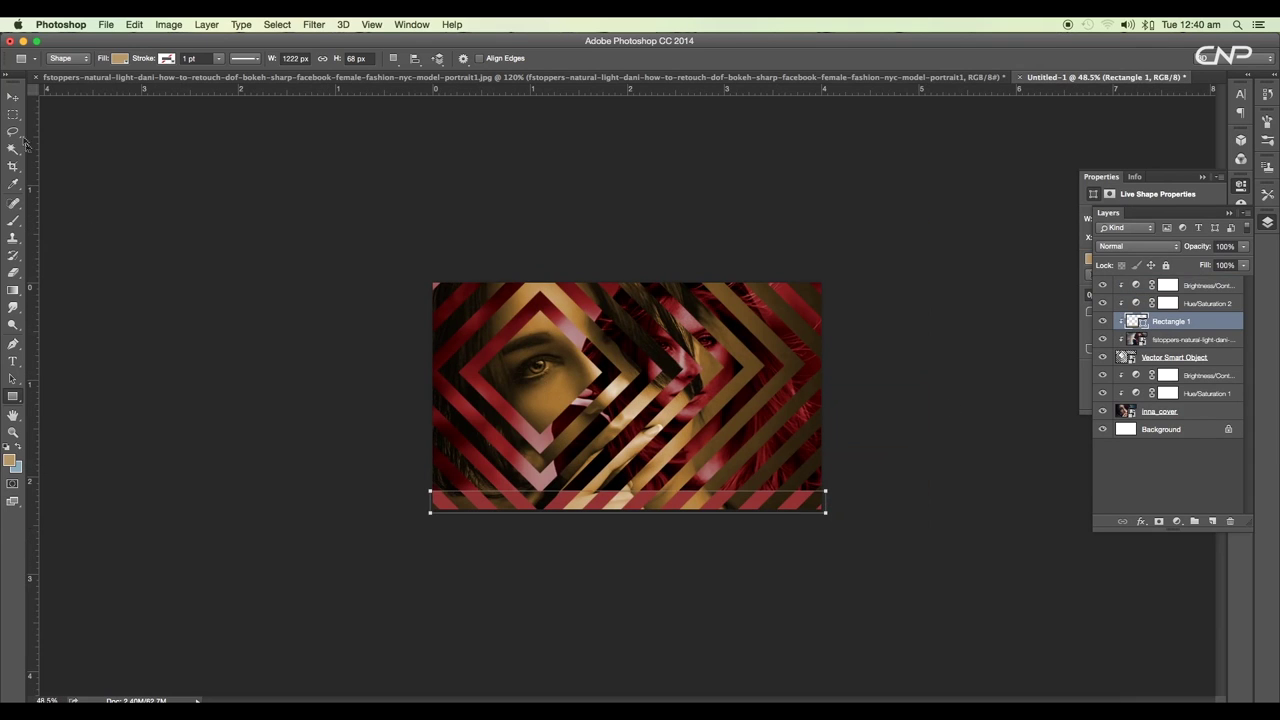
{"action": "left_click", "coordinate": [13, 96]}
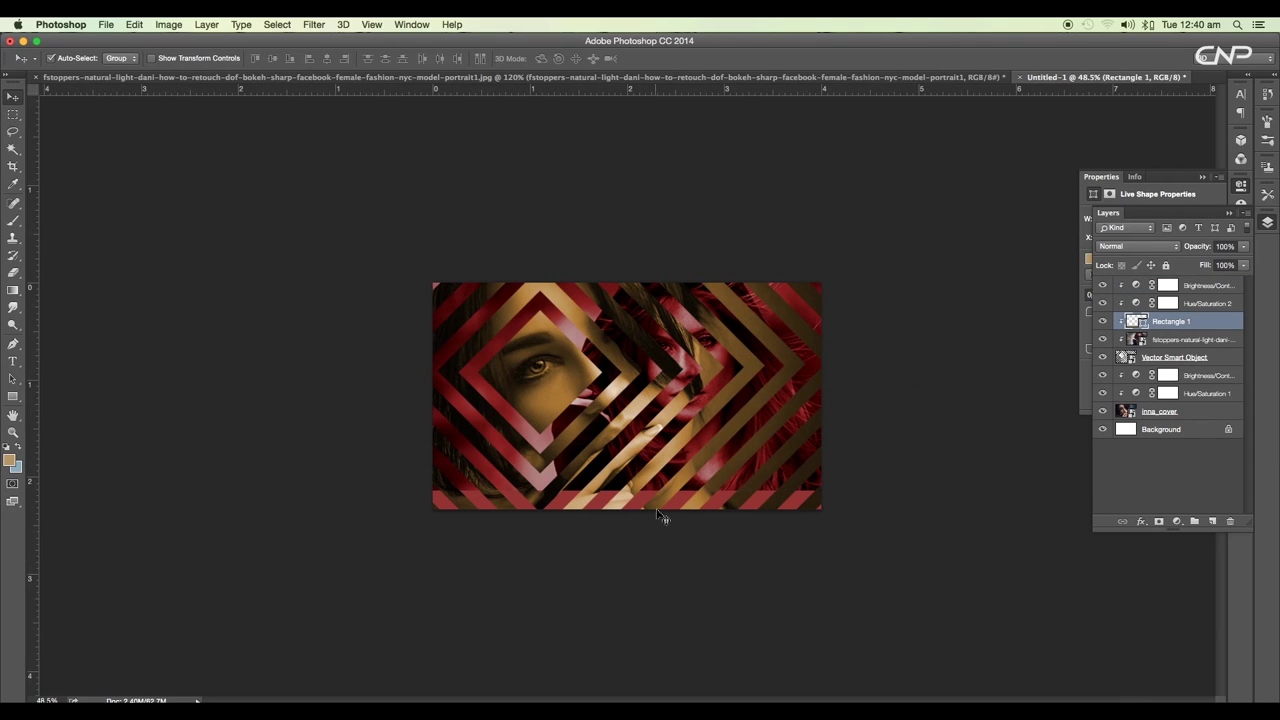
{"action": "left_click", "coordinate": [940, 456]}
{"action": "key", "text": "super+0"}
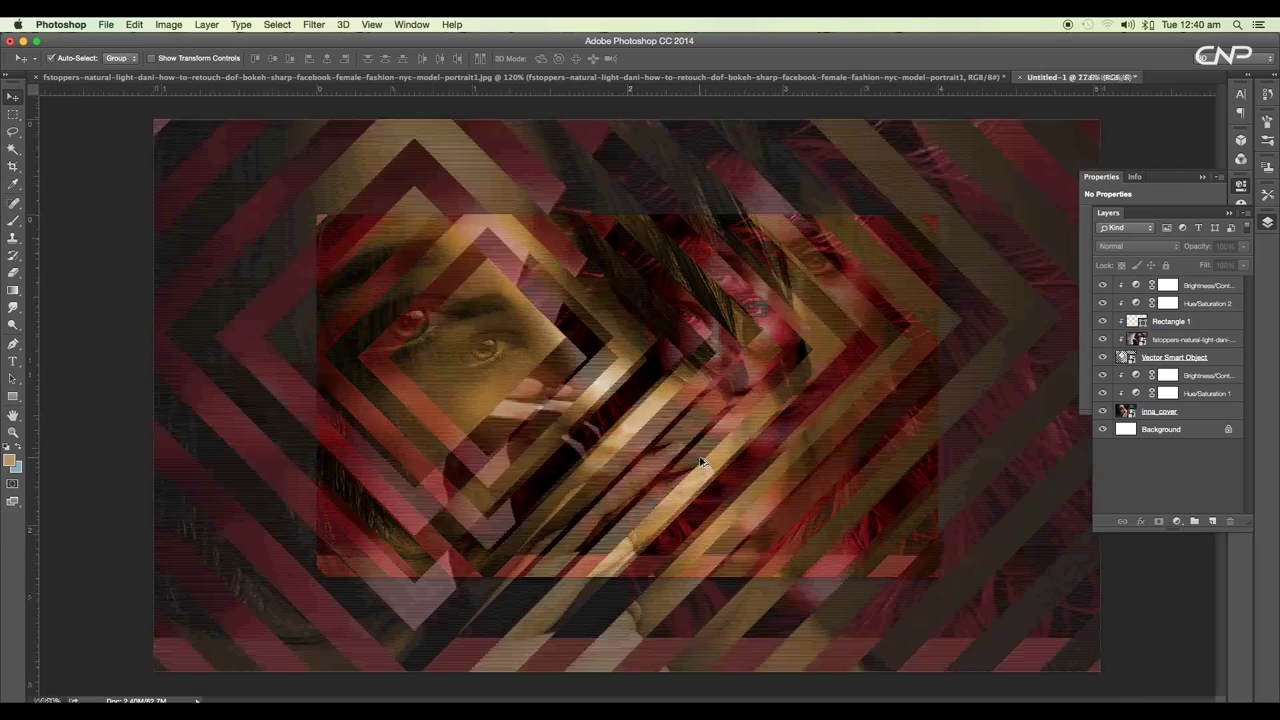
Add the white text CLIPPING MASK near the canvas's lower-left corner and scale it down to 14.99 pt
{"action": "key", "text": "super+minus"}
{"action": "key", "text": "t"}
{"action": "left_click", "coordinate": [442, 485]}
{"action": "type", "text": "CLIPP"}
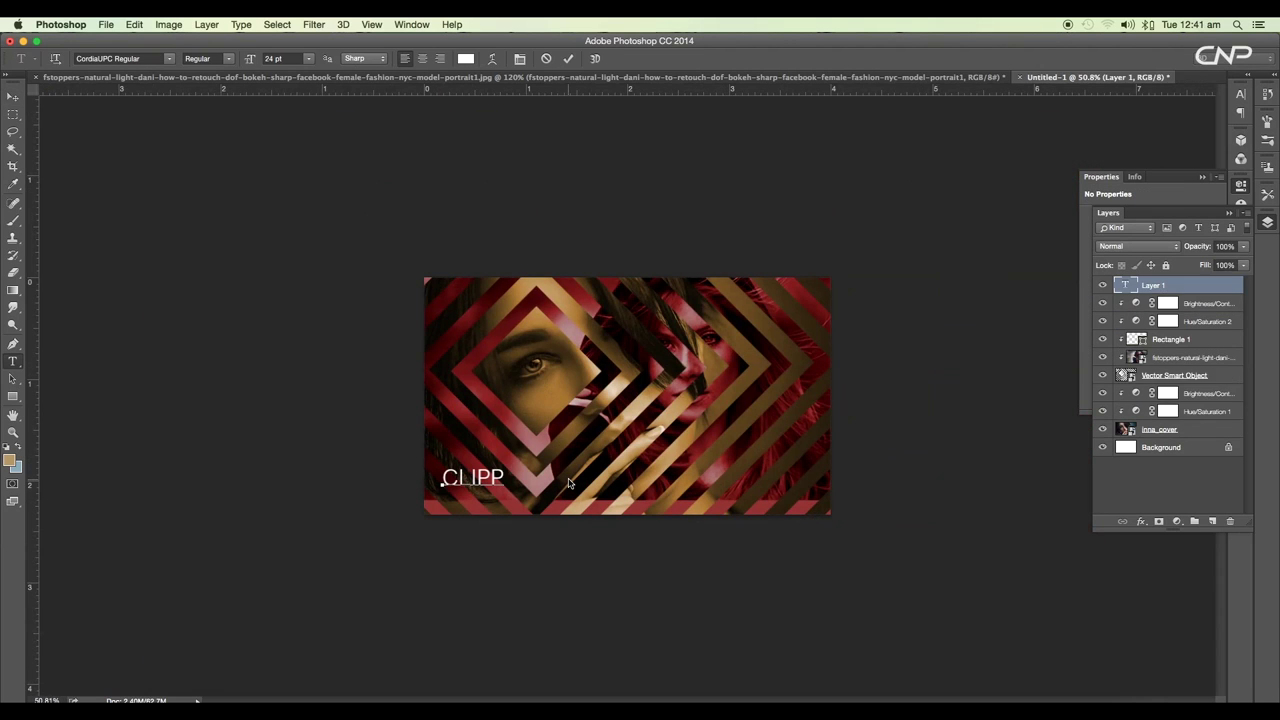
{"action": "type", "text": "ING MASK"}
{"action": "key", "text": "super+Return"}
{"action": "key", "text": "v"}
{"action": "mouse_move", "coordinate": [551, 481]}
{"action": "left_mouse_down"}
{"action": "mouse_move", "coordinate": [547, 458]}
{"action": "mouse_move", "coordinate": [521, 490]}
{"action": "mouse_move", "coordinate": [526, 478]}
{"action": "left_mouse_up"}
{"action": "key", "text": "super+t"}
{"action": "key", "text": "Return"}
Change the duplicate of the CLIPPING MASK text to COLOR GRADDING and place it above the original line
{"action": "key", "text": "t"}
{"action": "left_click", "coordinate": [517, 472]}
{"action": "key", "text": "ctrl+a"}
{"action": "type", "text": "COLOR"}
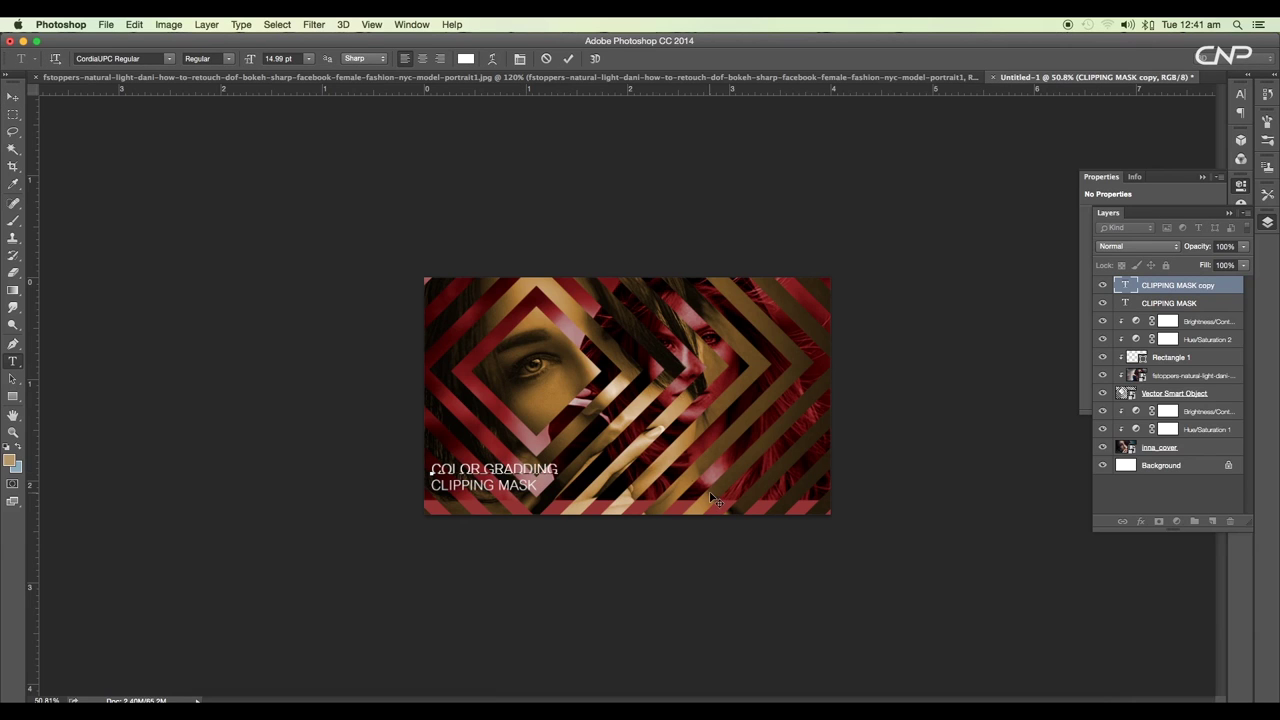
{"action": "left_click_drag", "start_coordinate": [528, 470], "coordinate": [534, 440]}
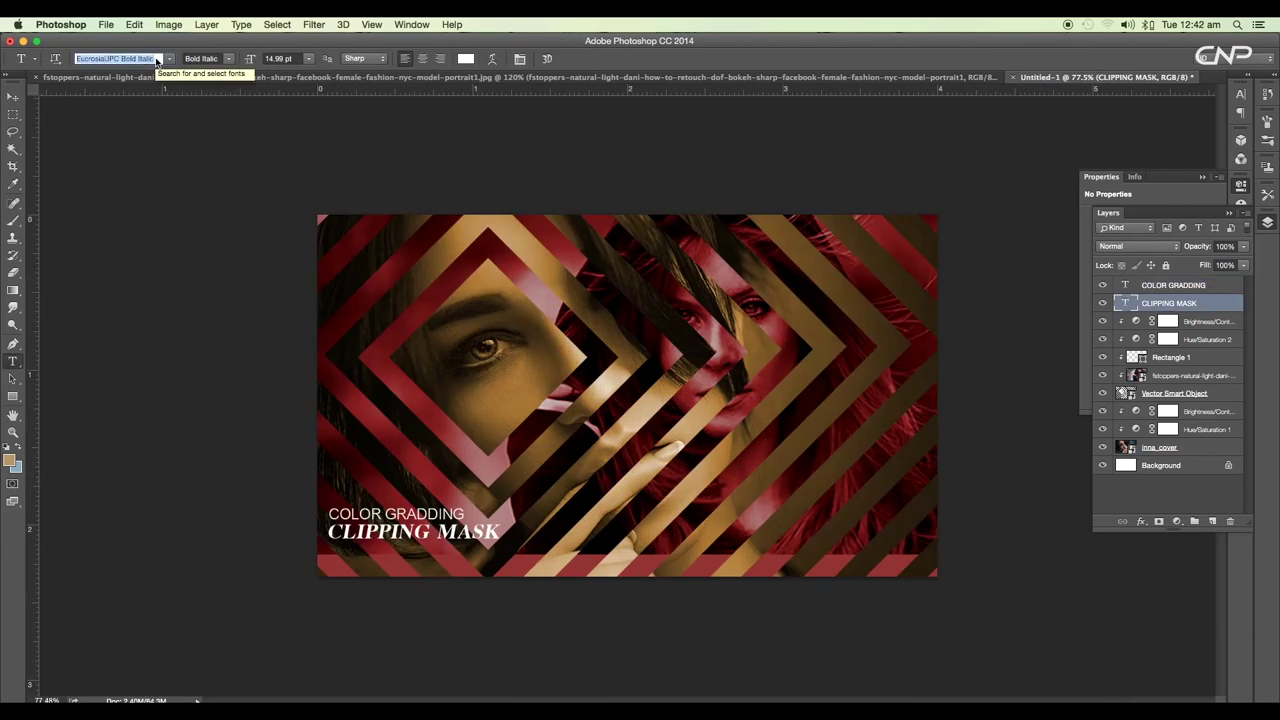
Give the CLIPPING MASK text a bold upright sans-serif font and scale the COLOR GRADDING line down to 9.75 pt
{"action": "key", "text": "Down"}
{"action": "key", "text": "Down"}
{"action": "key", "text": "Down"}
{"action": "key", "text": "Down"}
{"action": "key", "text": "Down"}
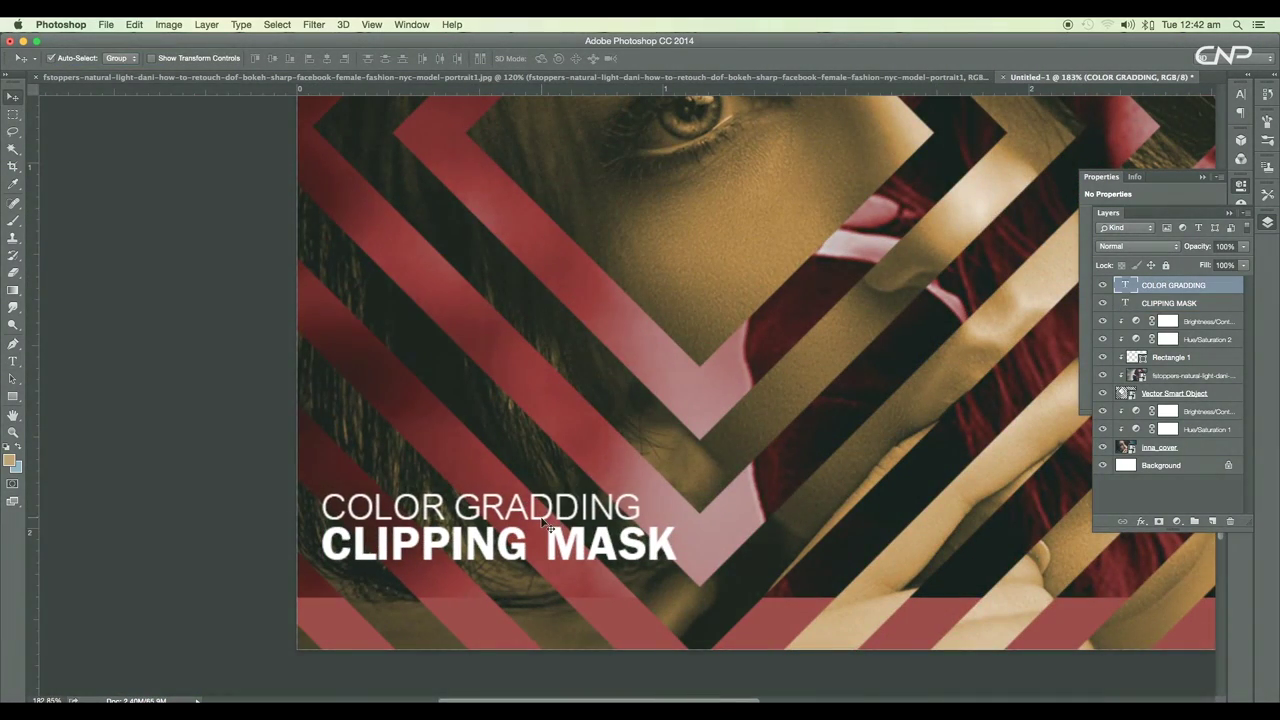
{"action": "key", "text": "ctrl+t"}
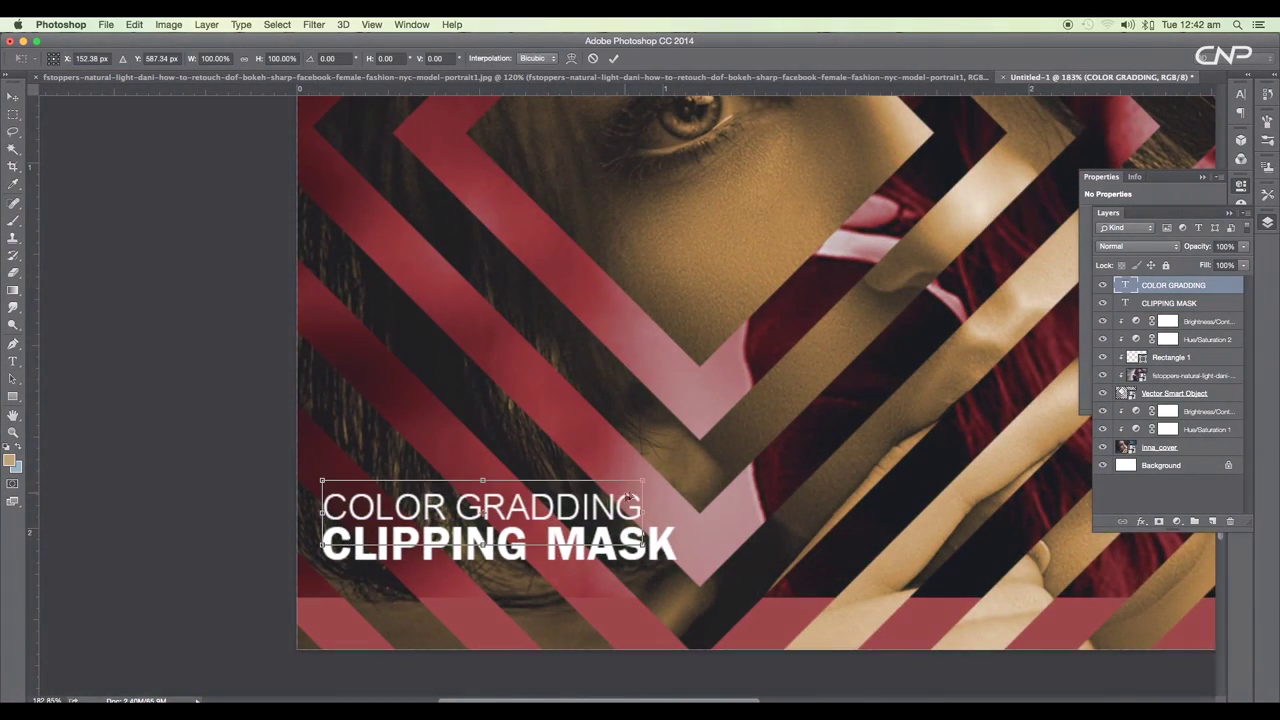
{"action": "key", "text": "Return"}
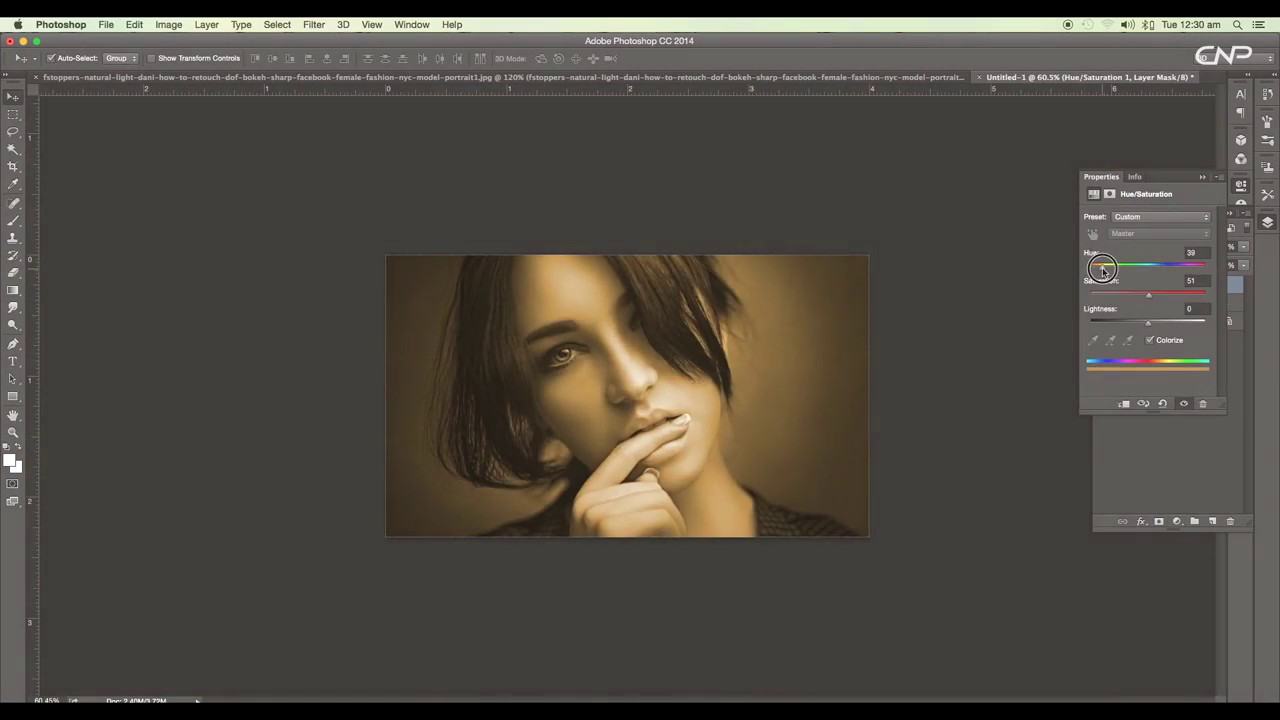
{"action": "left_click_drag", "start_coordinate": [1150, 252], "coordinate": [1156, 254]}
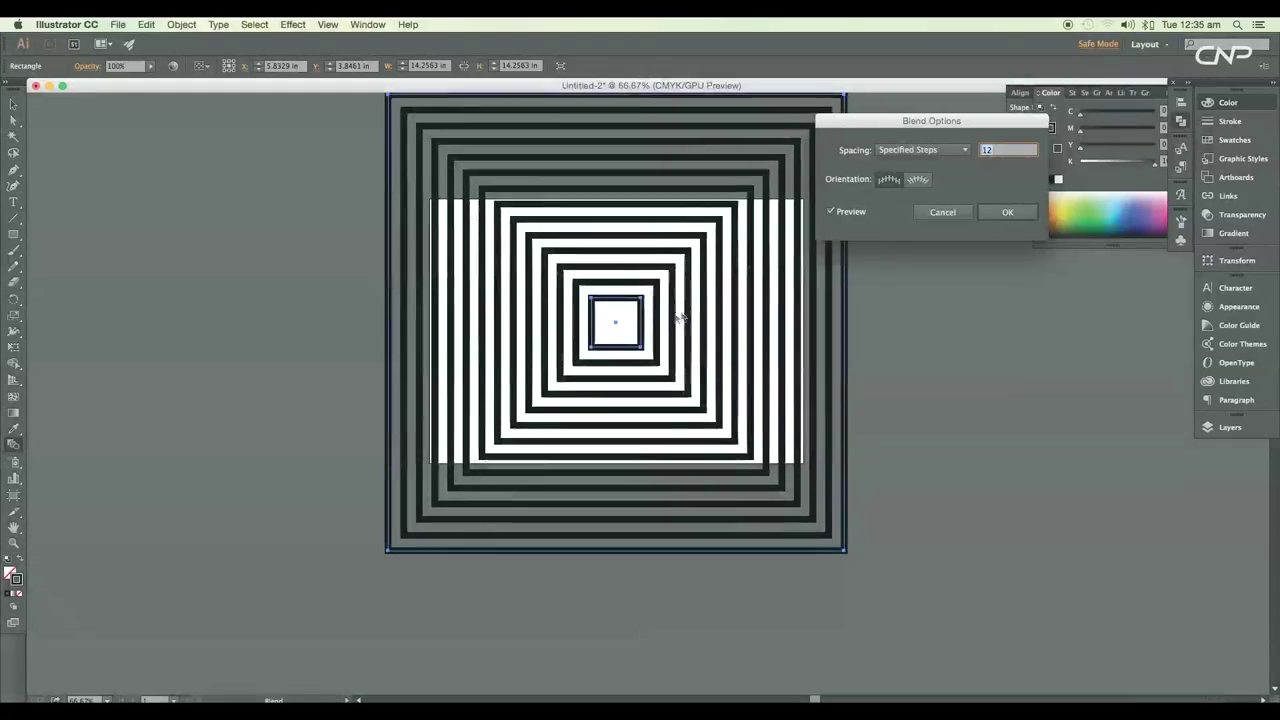
{"action": "key", "text": "Return"}
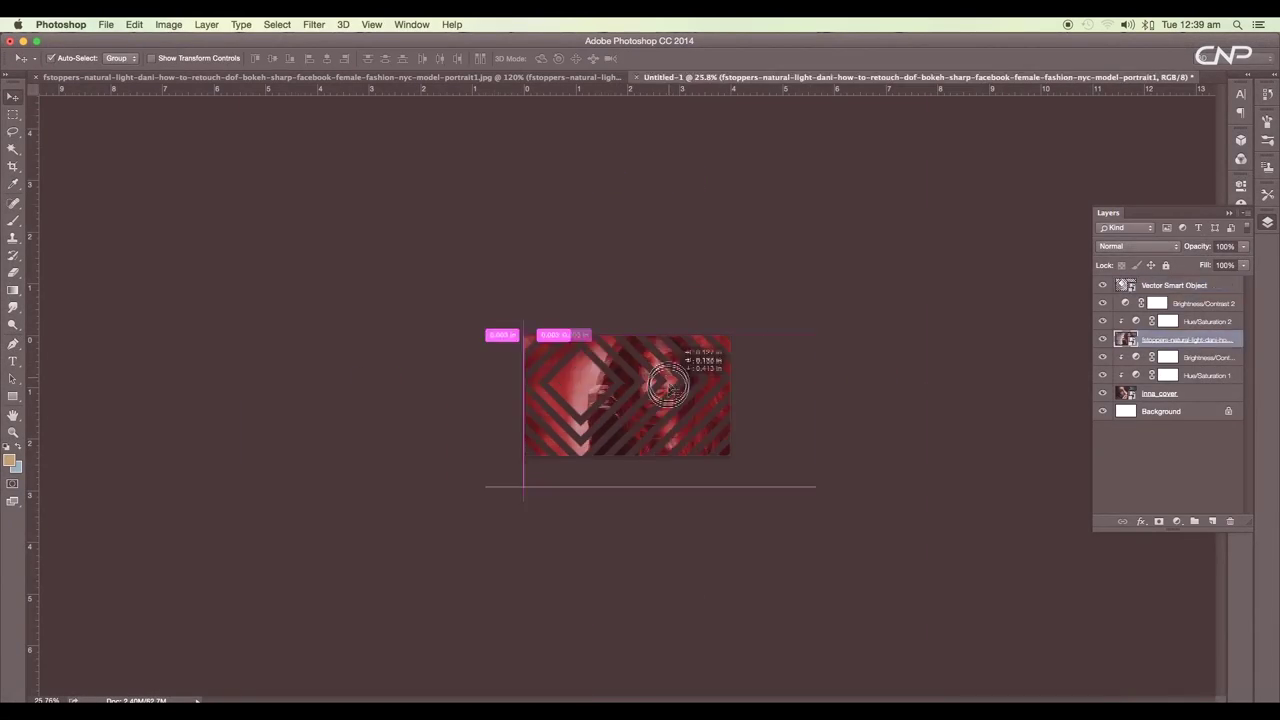
{"action": "key", "text": "super+0"}
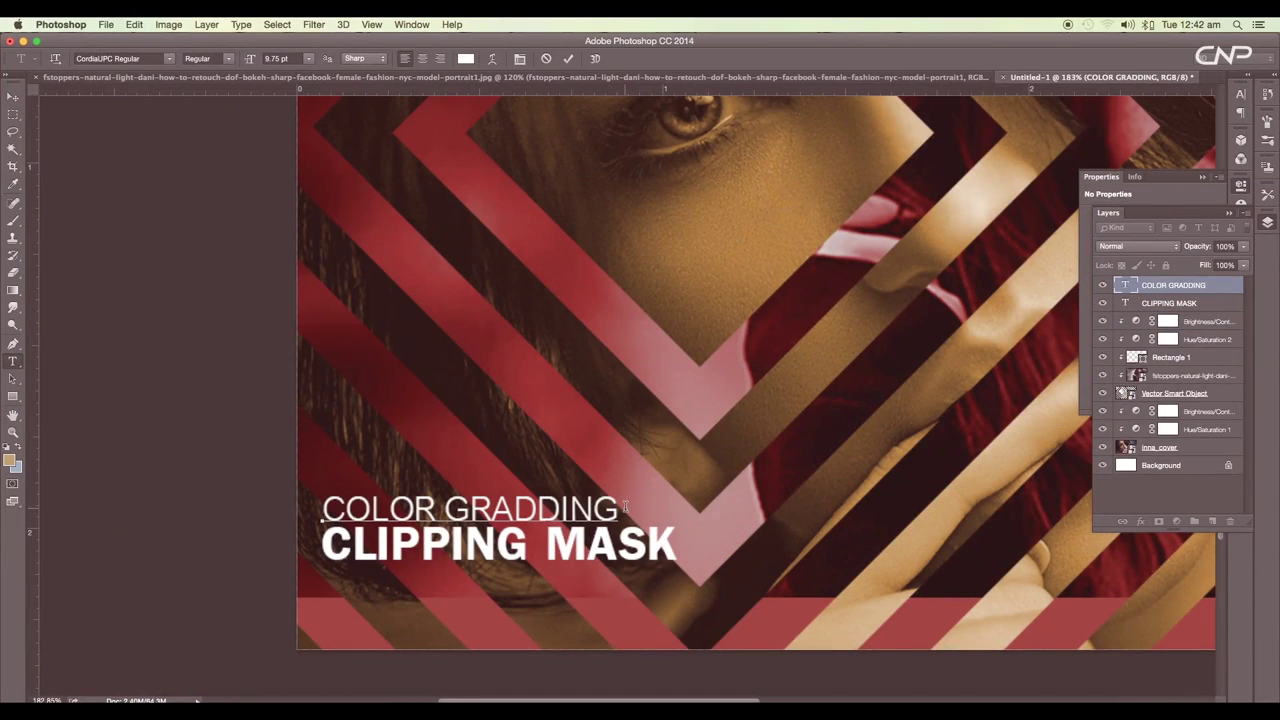
Append "&" to the COLOR GRADDING line and scale it to match the width of CLIPPING MASK
{"action": "type", "text": "&"}
{"action": "key", "text": "super+Return"}
{"action": "key", "text": "super+t"}
{"action": "left_click_drag", "start_coordinate": [652, 483], "coordinate": [678, 483]}
{"action": "key", "text": "Return"}
Select both text lines, enlarge them together and reposition them just above the stripe in the canvas's lower-left corner
{"action": "left_click", "coordinate": [556, 532], "text": "shift+super"}
{"action": "key", "text": "super+0"}
{"action": "left_click_drag", "start_coordinate": [471, 530], "coordinate": [495, 541]}
{"action": "key", "text": "super+t"}
{"action": "key", "text": "Return"}
{"action": "scroll", "coordinate": [495, 541], "scroll_direction": "down", "scroll_amount": 2}
{"action": "left_click", "coordinate": [495, 546]}
{"action": "scroll", "coordinate": [642, 410], "scroll_direction": "up", "scroll_amount": 4}
{"action": "scroll", "coordinate": [652, 412], "scroll_direction": "down", "scroll_amount": 2}
{"action": "scroll", "coordinate": [652, 412], "scroll_direction": "up", "scroll_amount": 4}
{"action": "scroll", "coordinate": [652, 412], "scroll_direction": "down", "scroll_amount": 6}
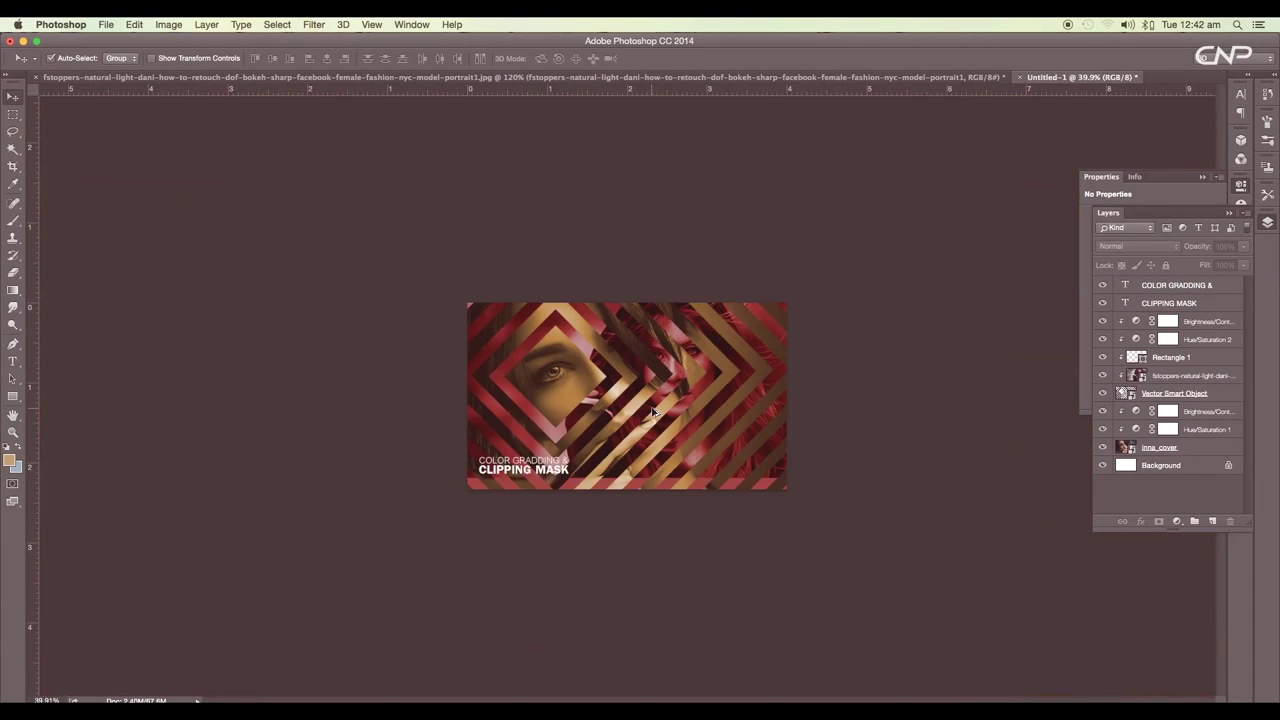
{"action": "scroll", "coordinate": [652, 412], "scroll_direction": "up", "scroll_amount": 2}
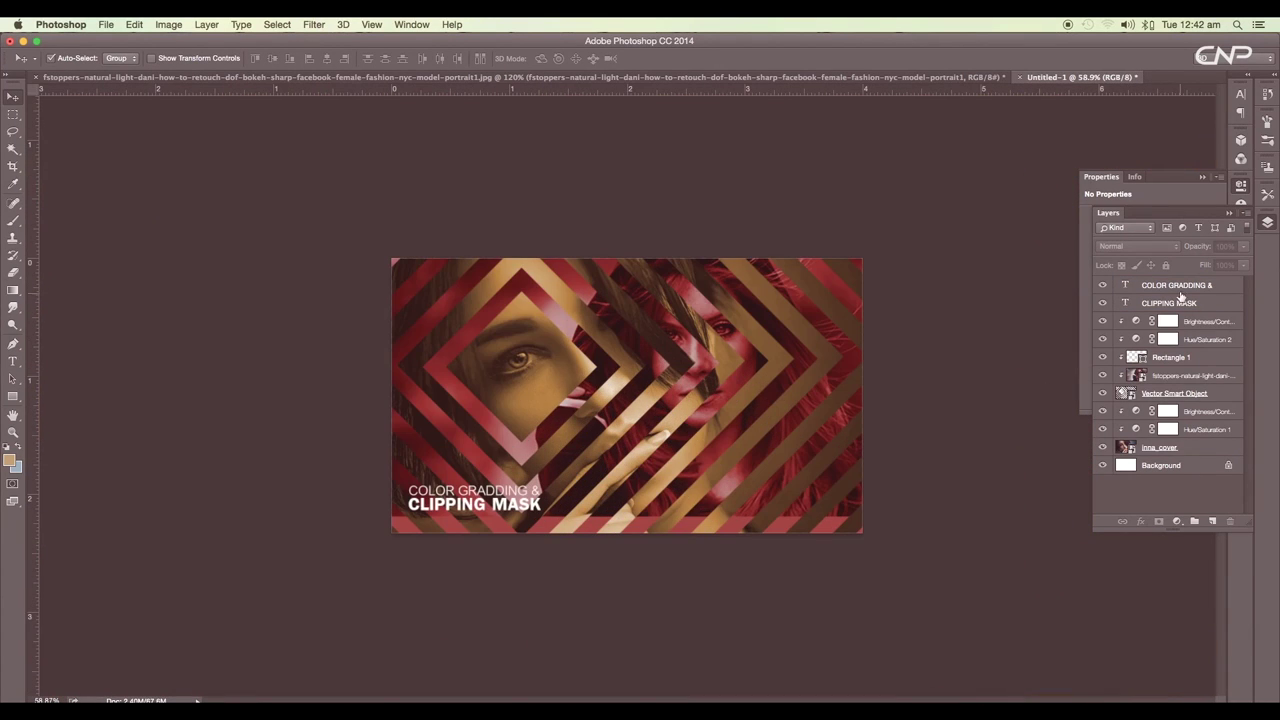